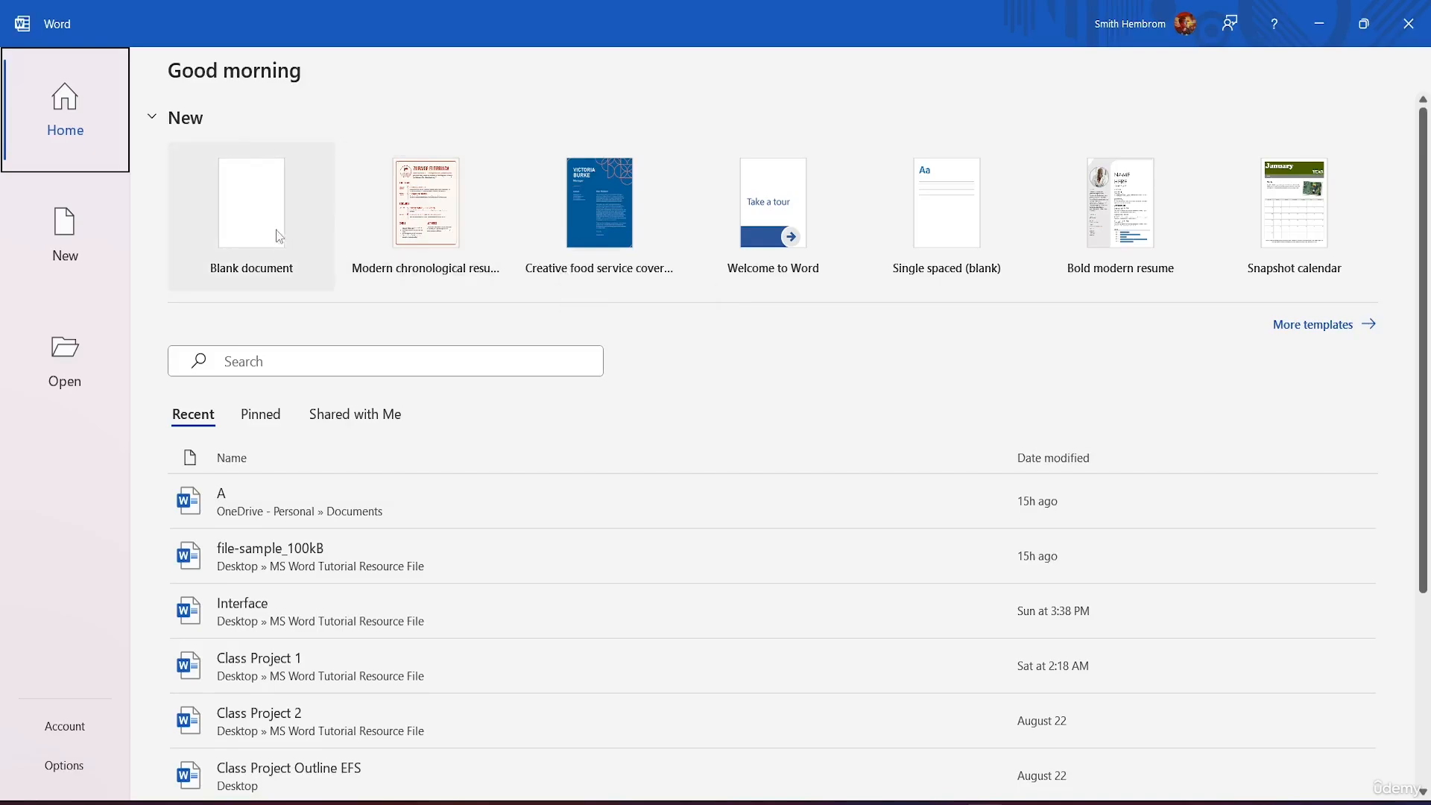
Step: Create a new blank document from the Word start screen
left_click(257, 231)
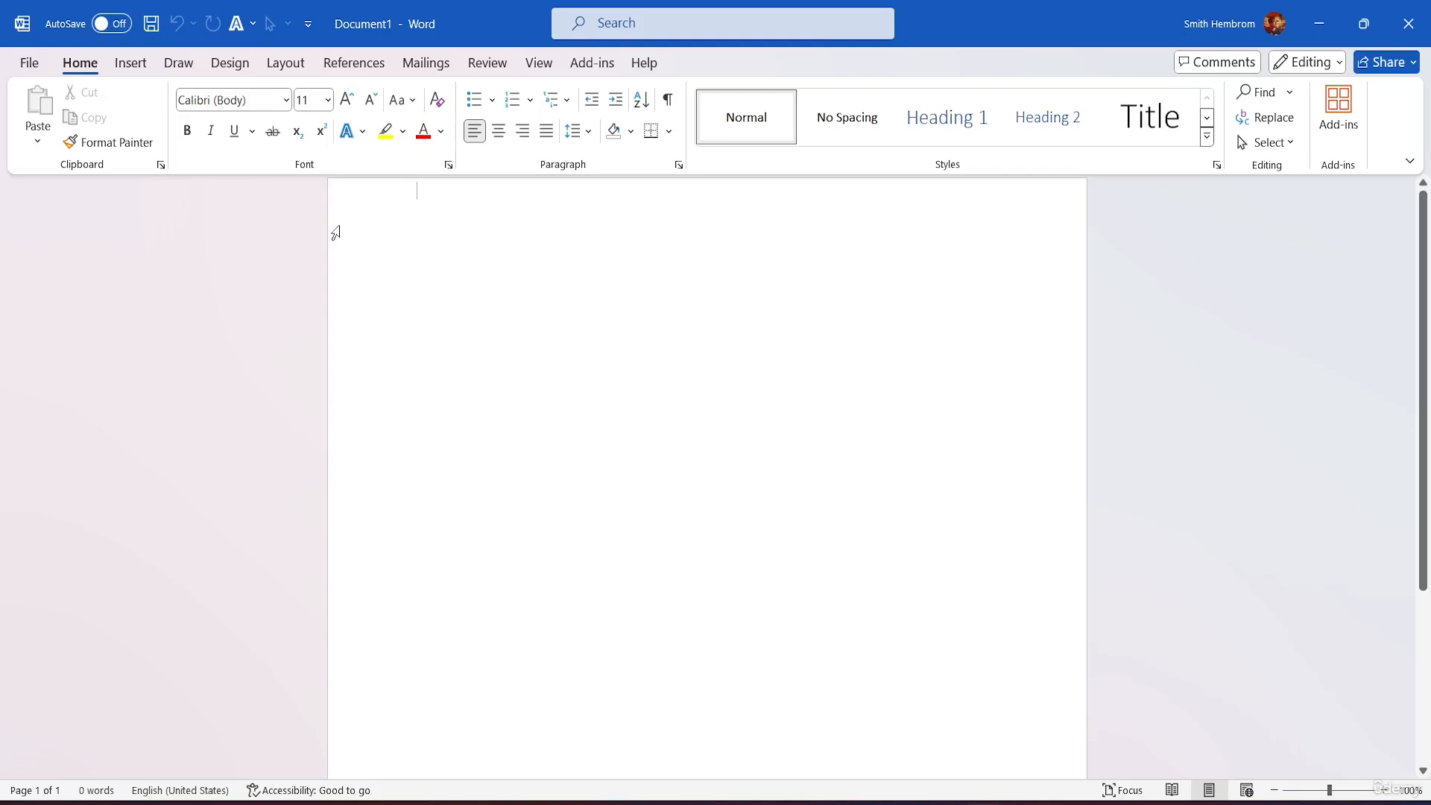
Step: Type One, Two, Three, Four, Five, Six and Seven, each on its own line
type("one")
key("Return")
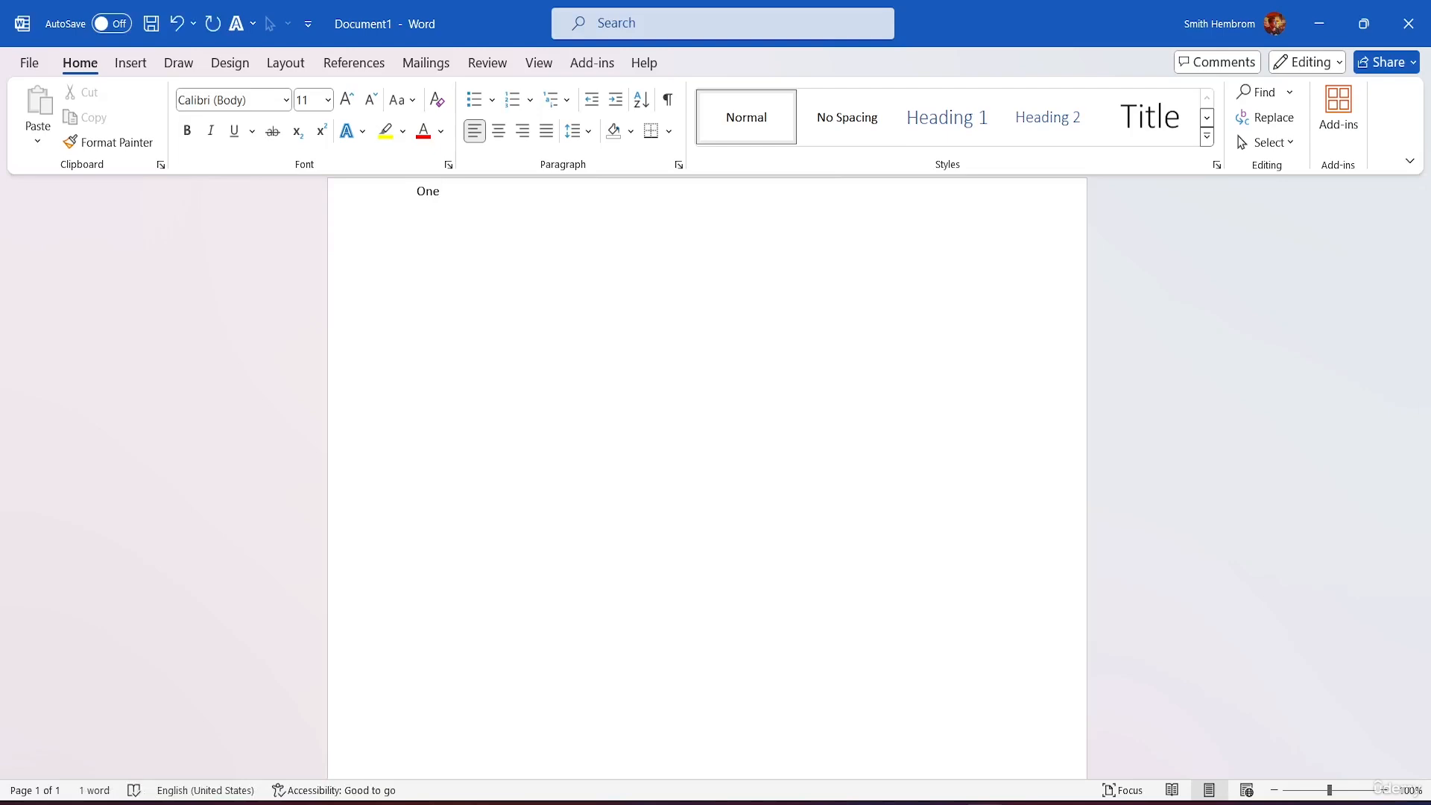
type("two")
key("Return")
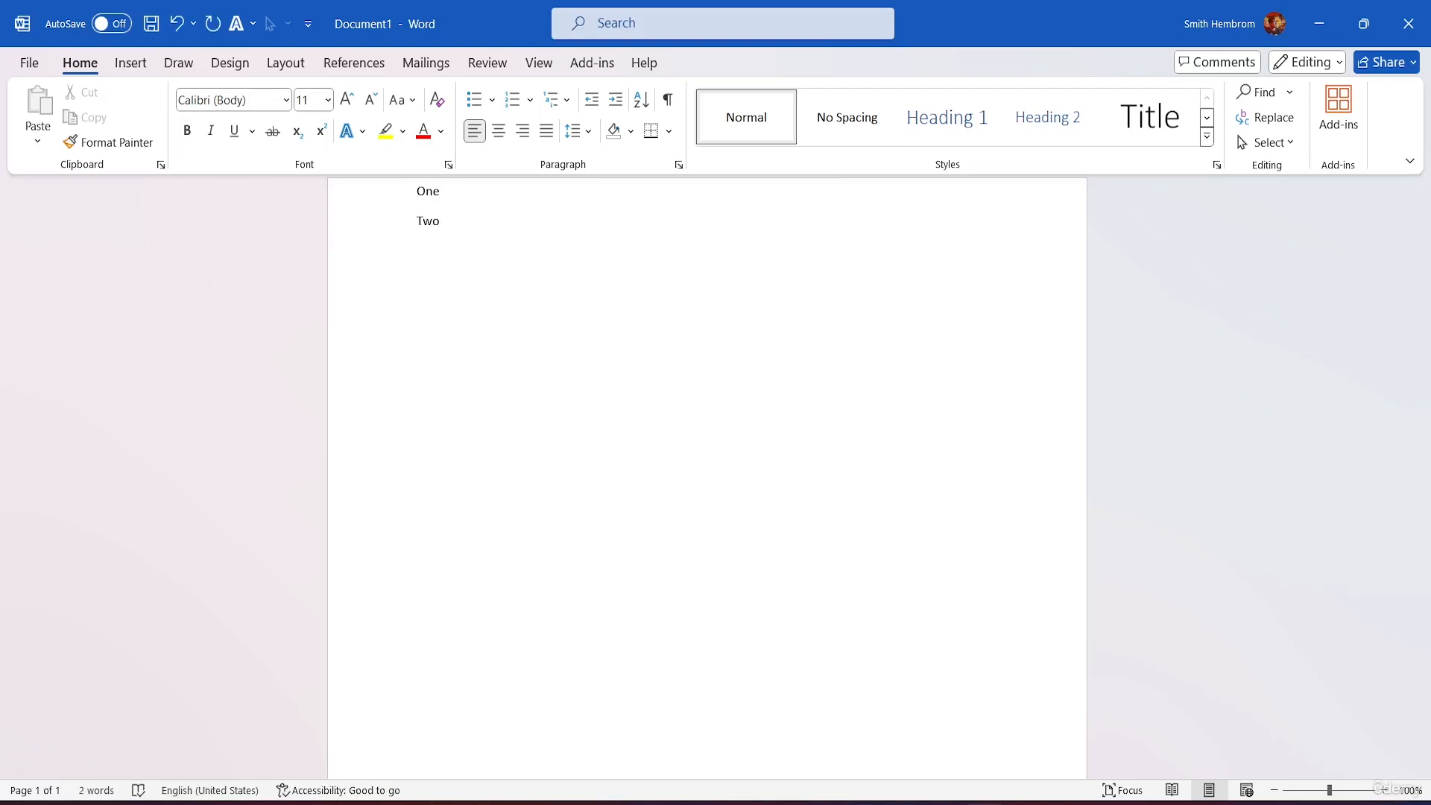
type("three")
key("Return")
type("Fourfive")
key("Return")
type("Six")
key("Return")
type("Seven")
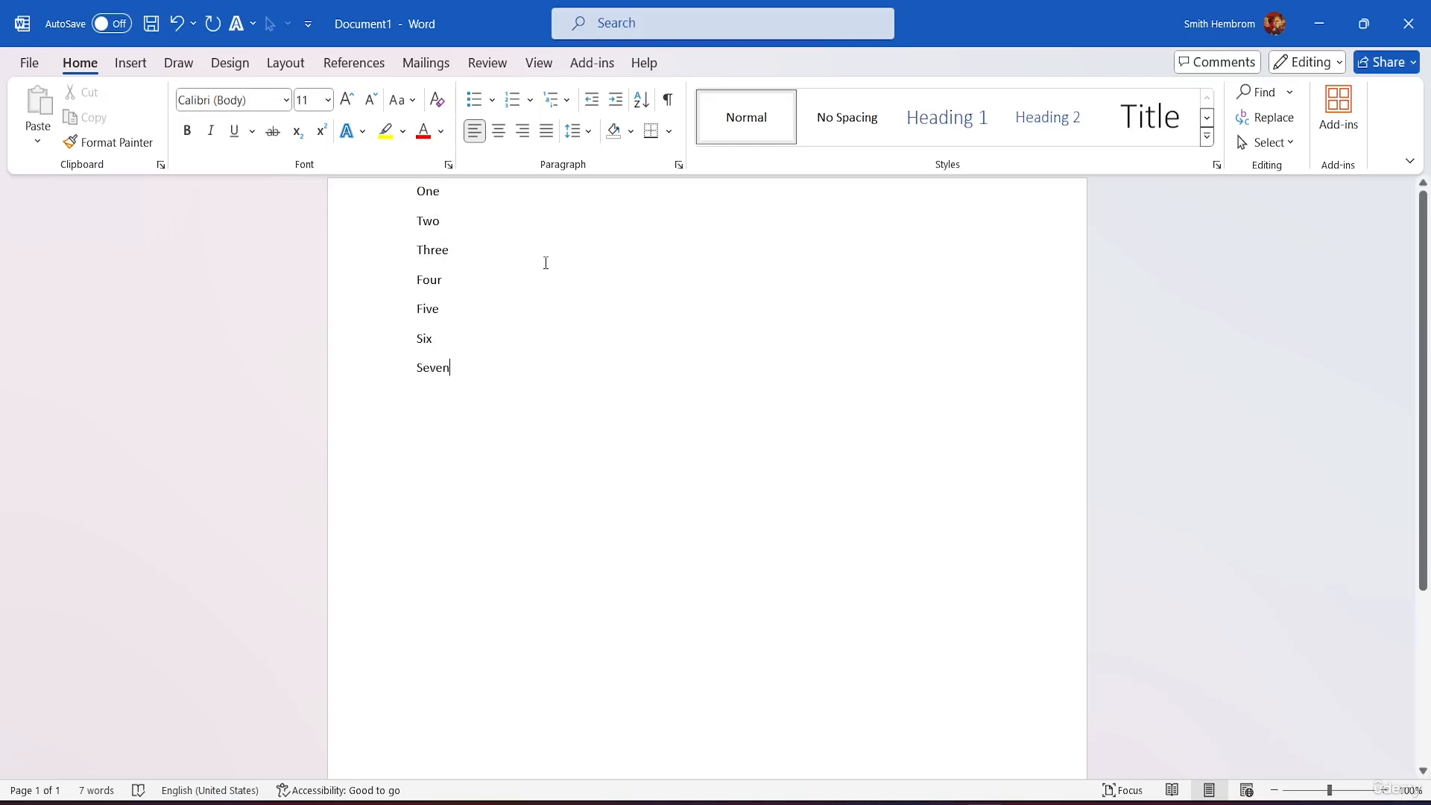
left_click(418, 191)
type("1")
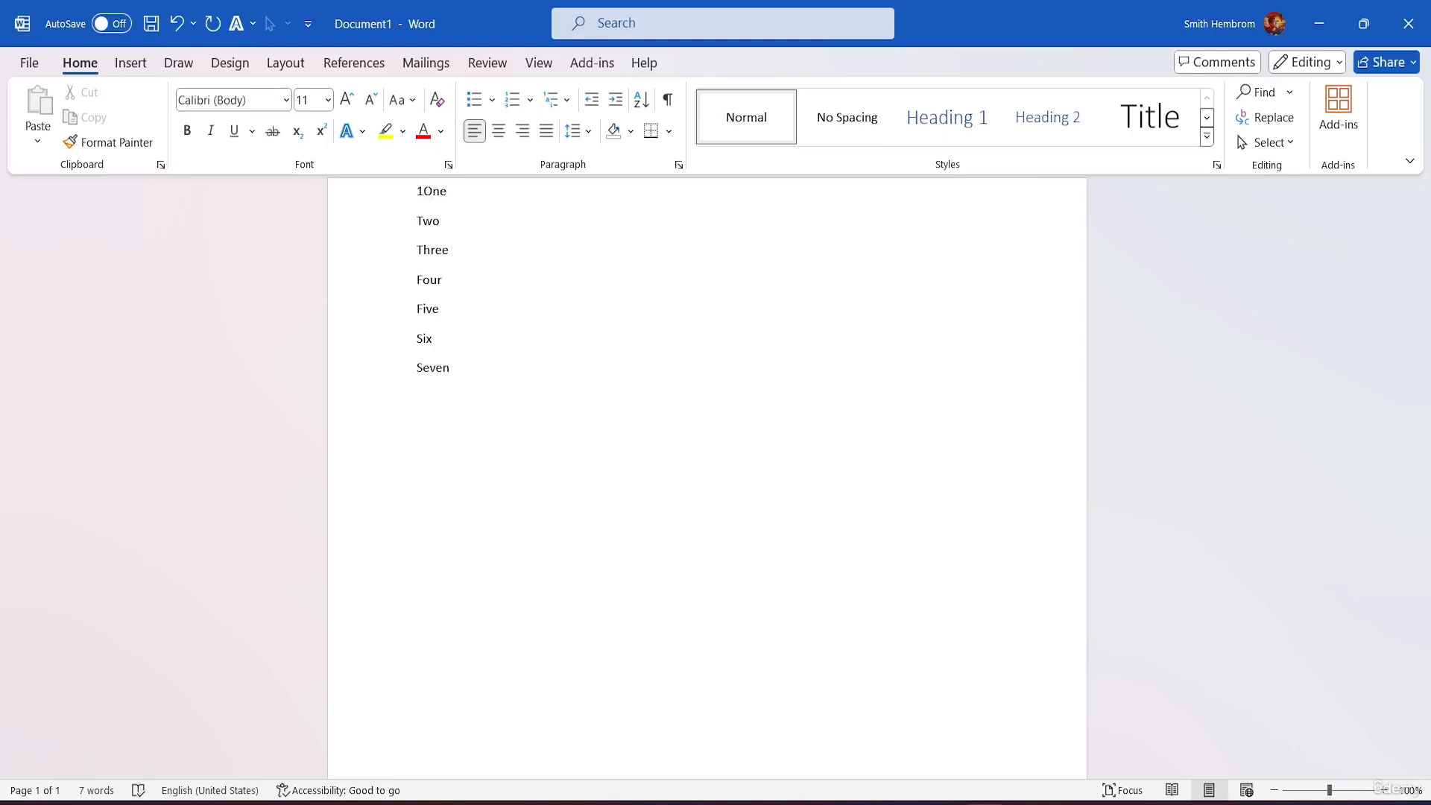
type(".")
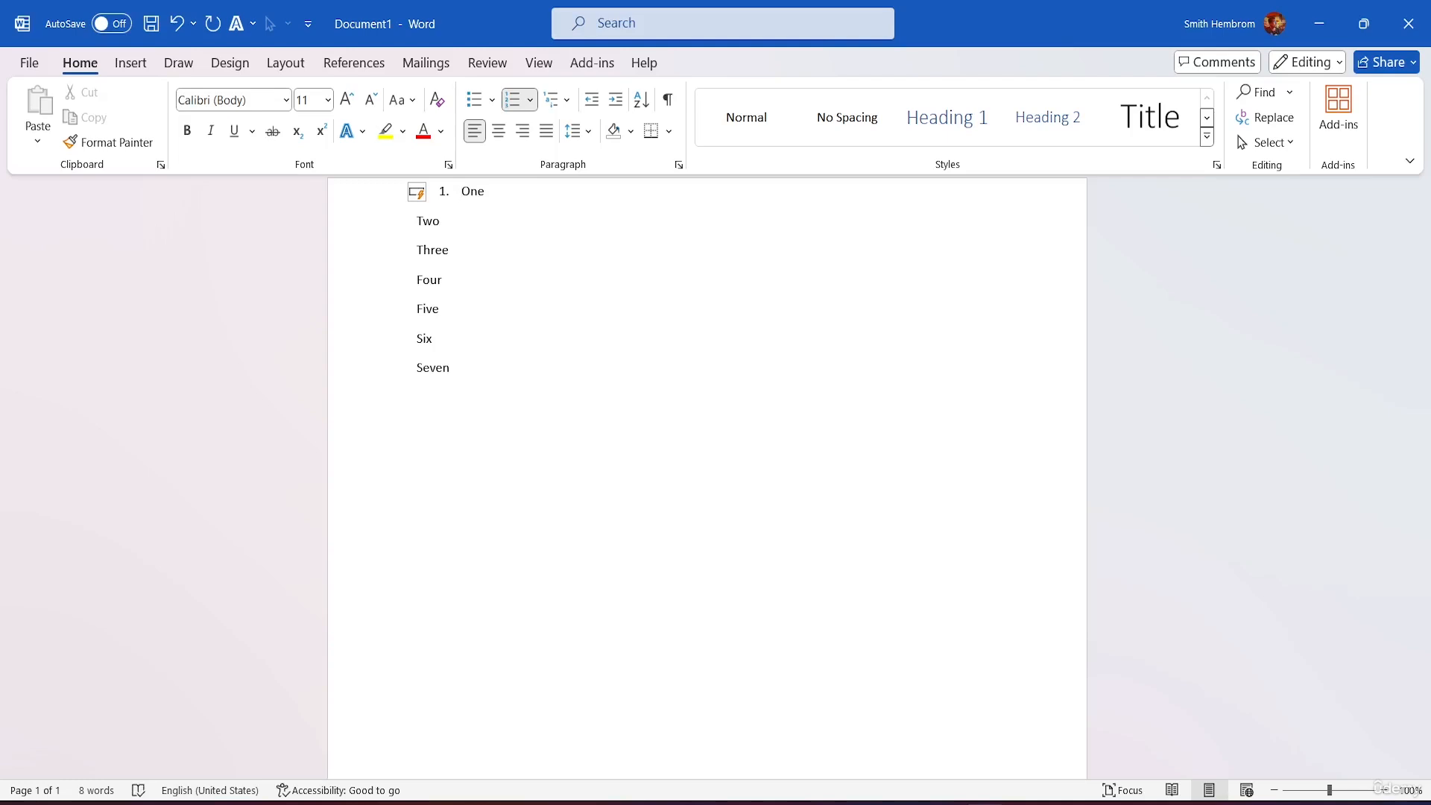
key("BackSpace")
key("BackSpace")
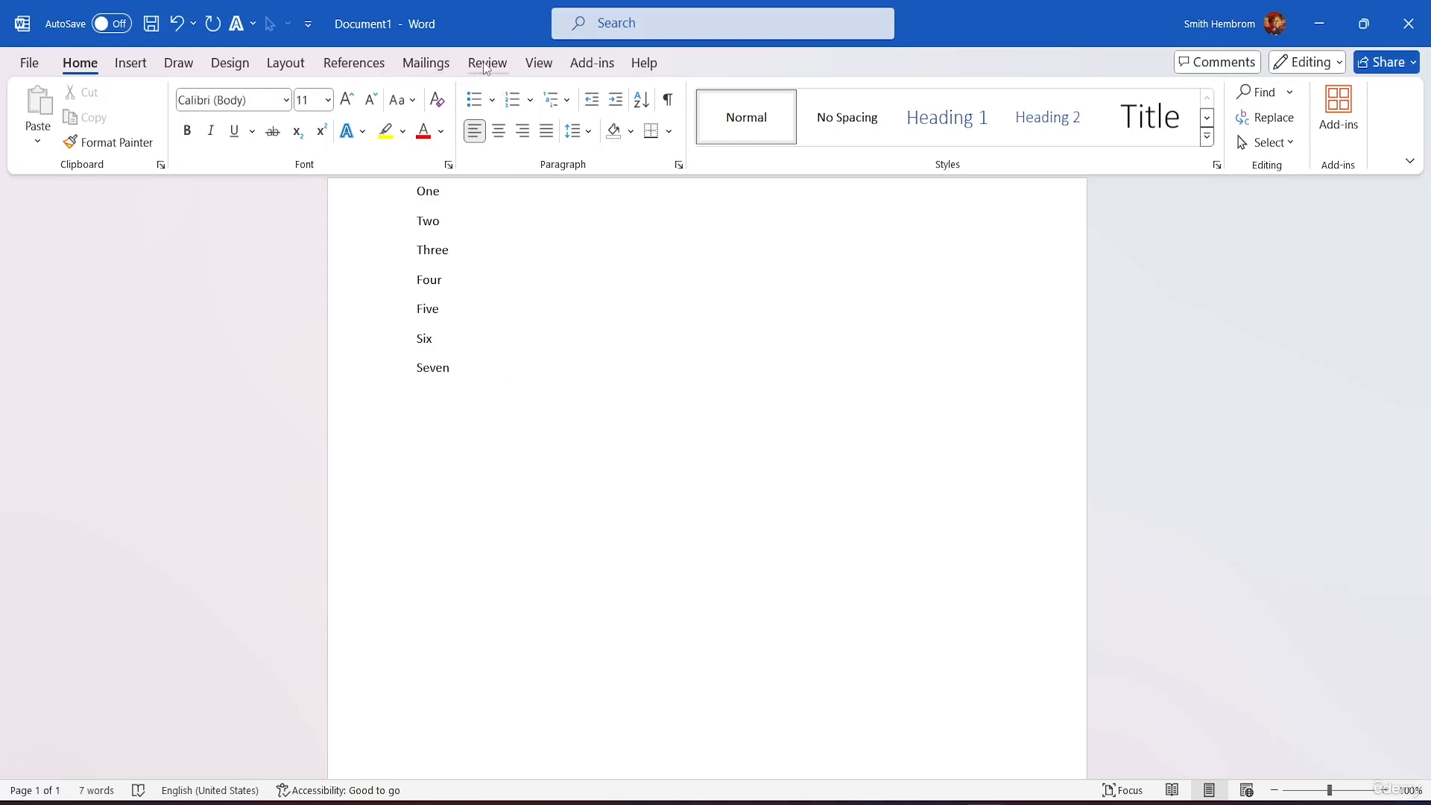
Step: Give the first line, One, 48 pt of Spacing Before
left_click(286, 64)
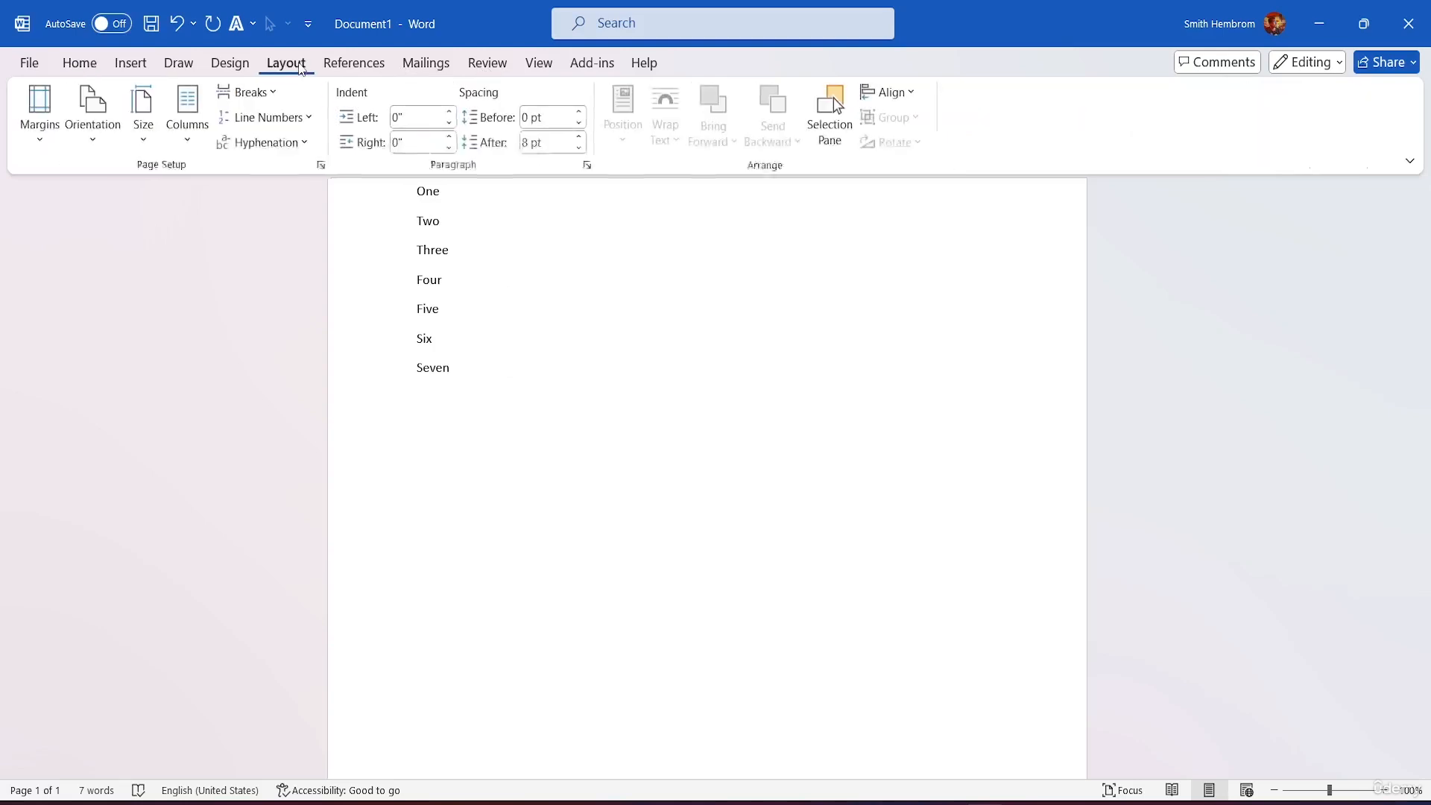
left_click(579, 112)
left_click(579, 112)
left_click(579, 112)
left_click(580, 112)
left_click(579, 112)
left_click(579, 111)
left_click(579, 112)
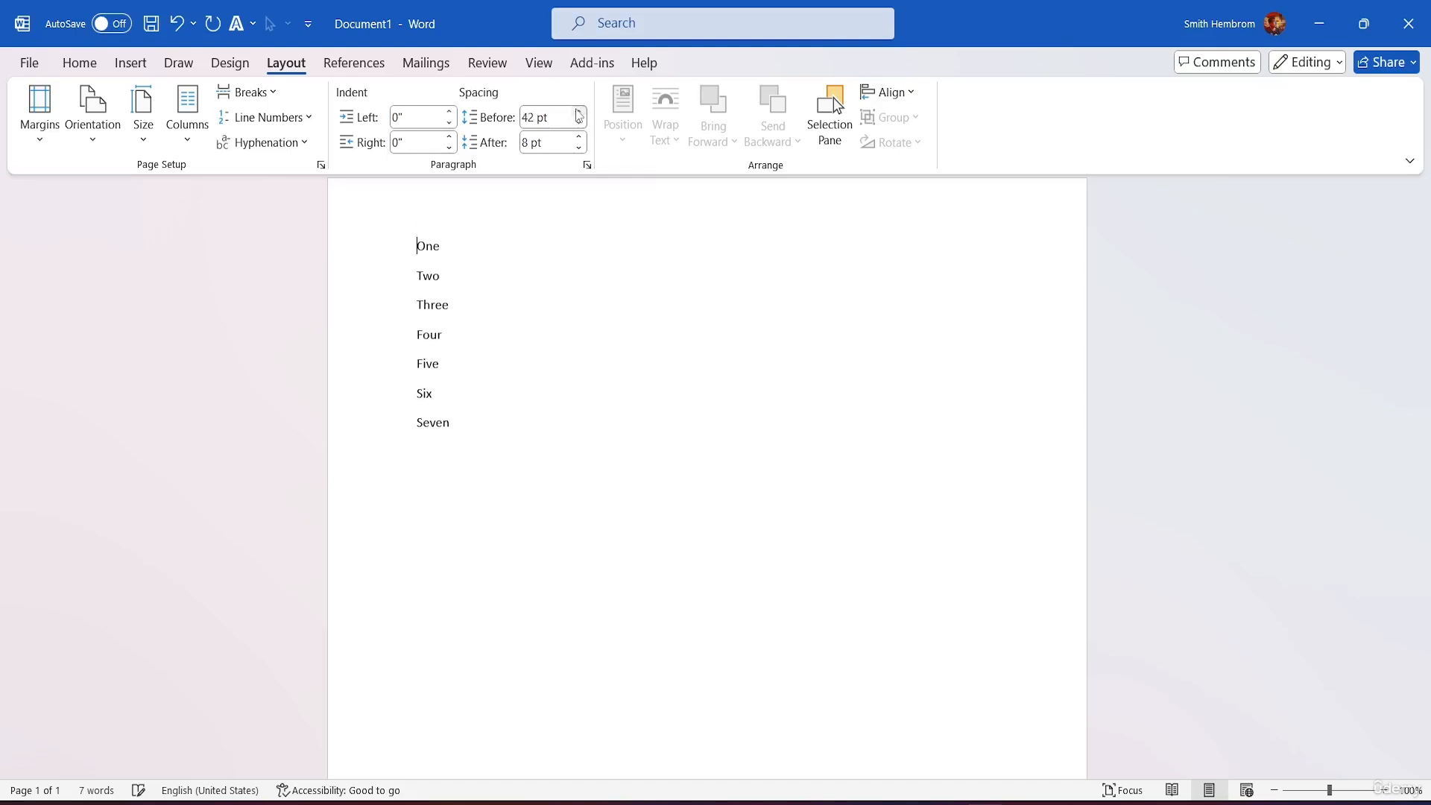
left_click(579, 111)
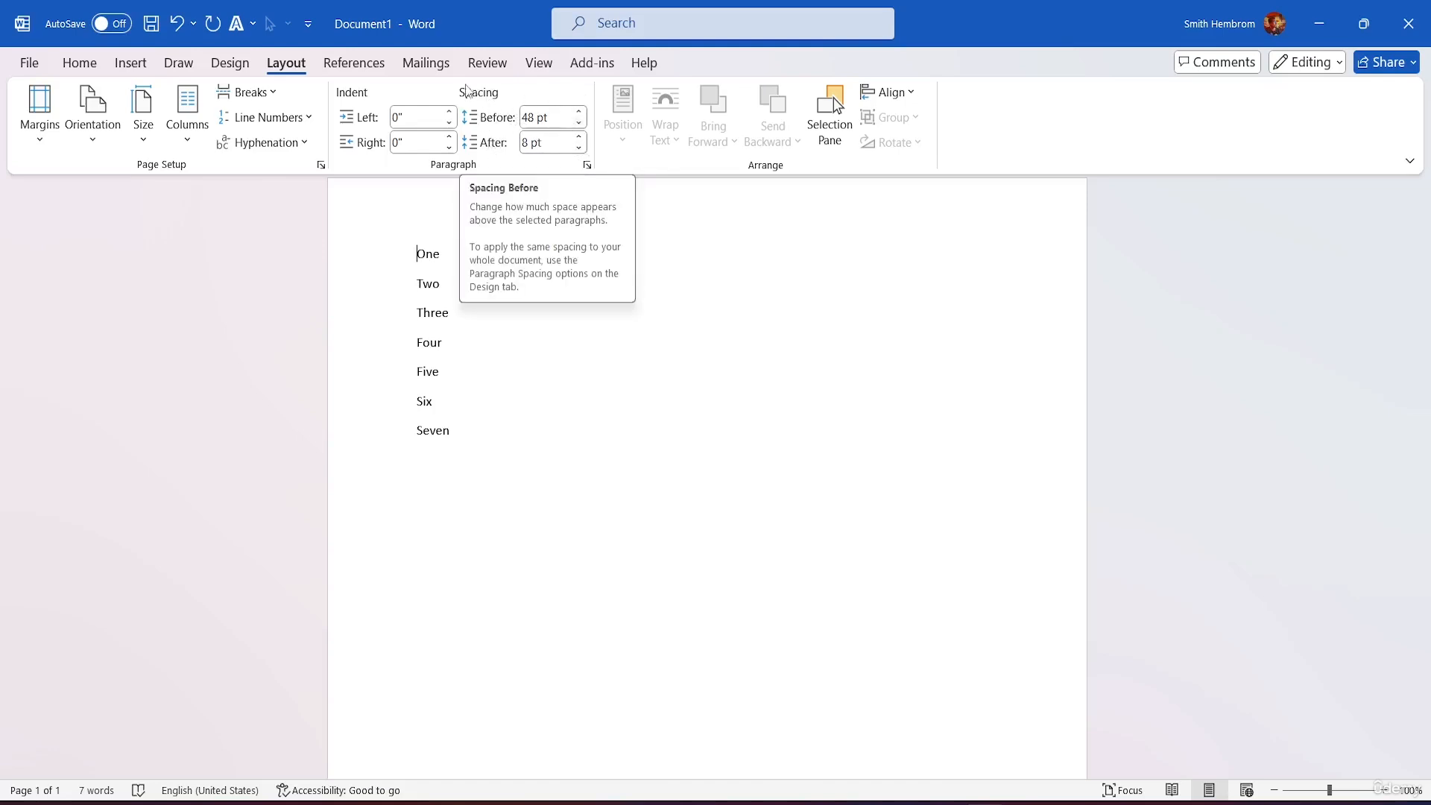
left_click(86, 63)
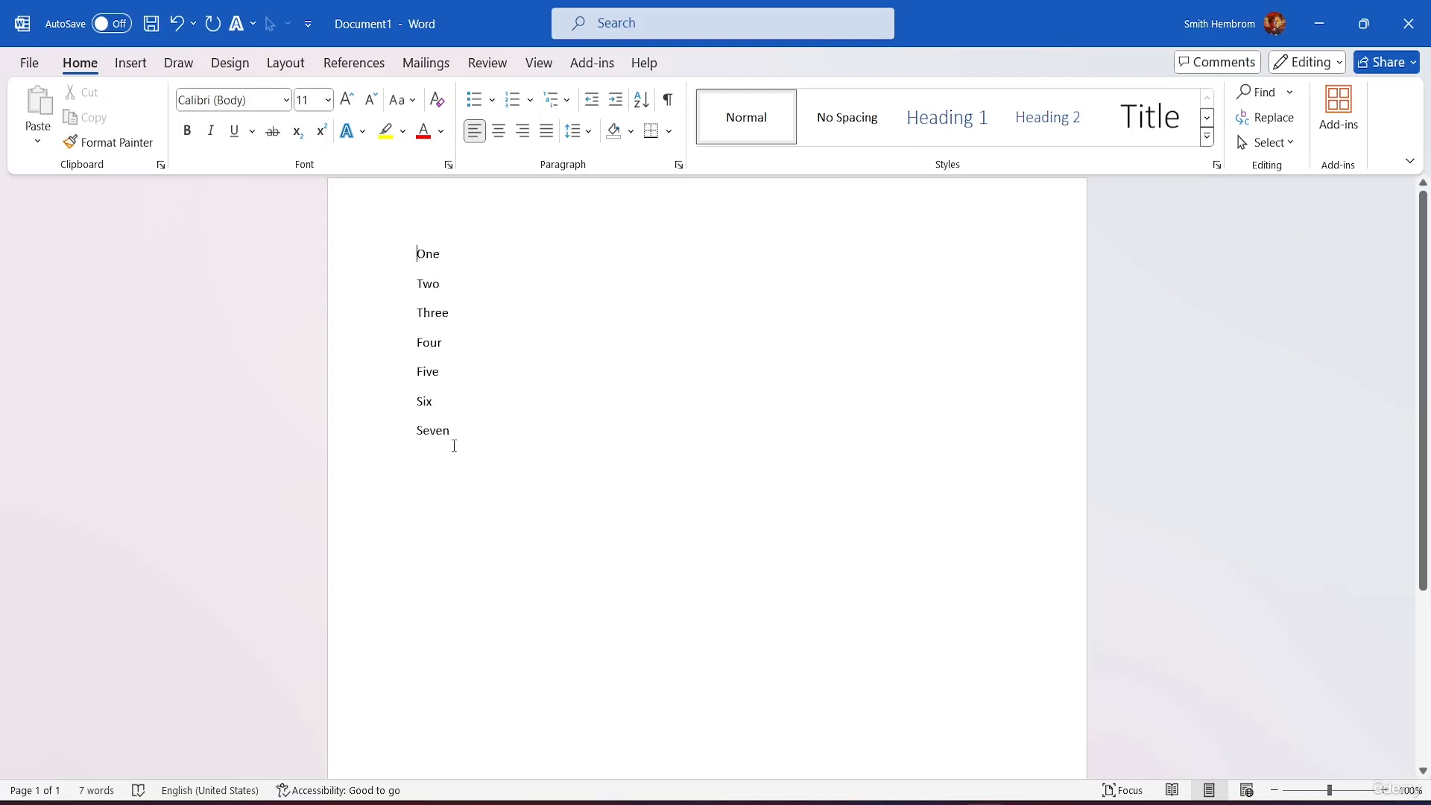
left_click_drag(467, 435, 376, 214)
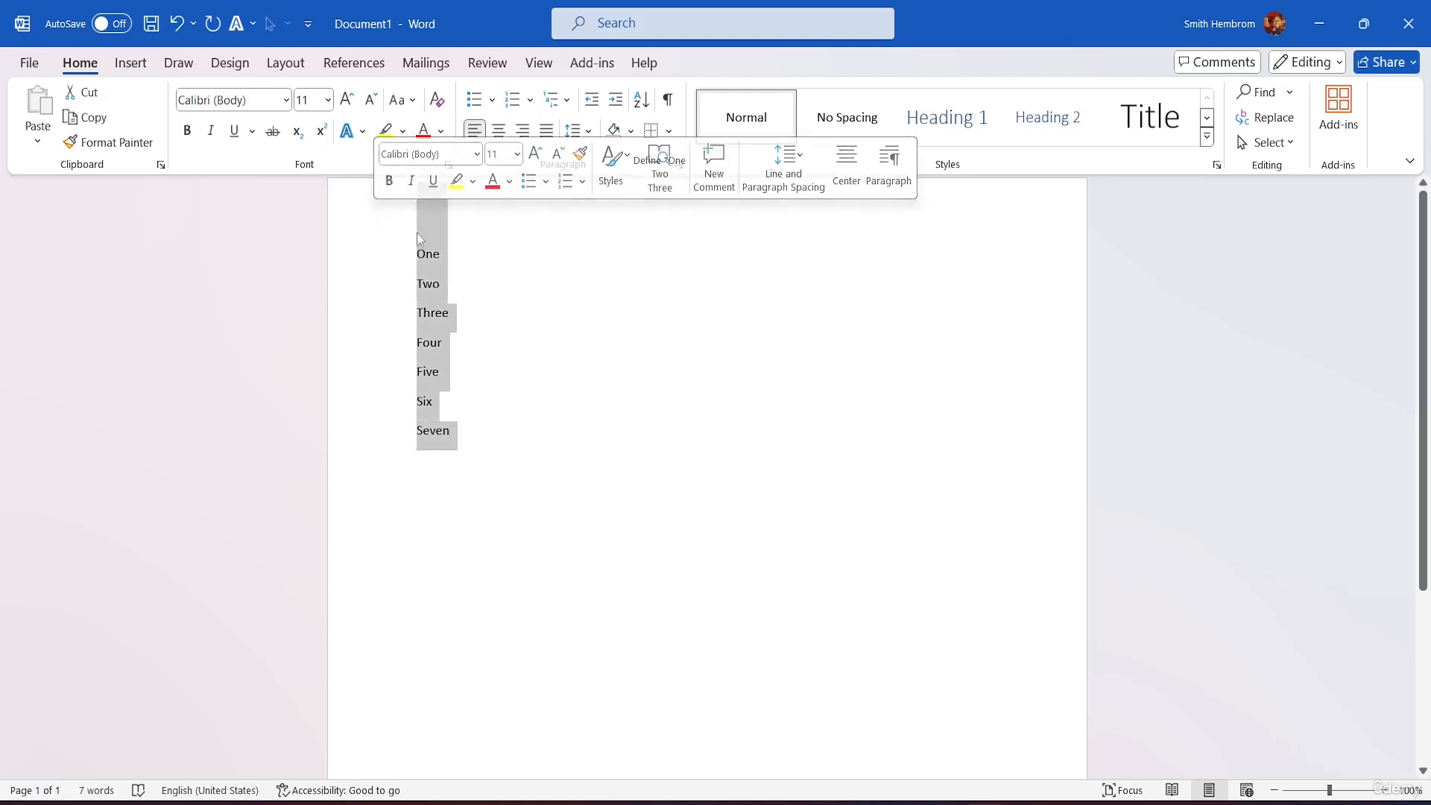
left_click(498, 281)
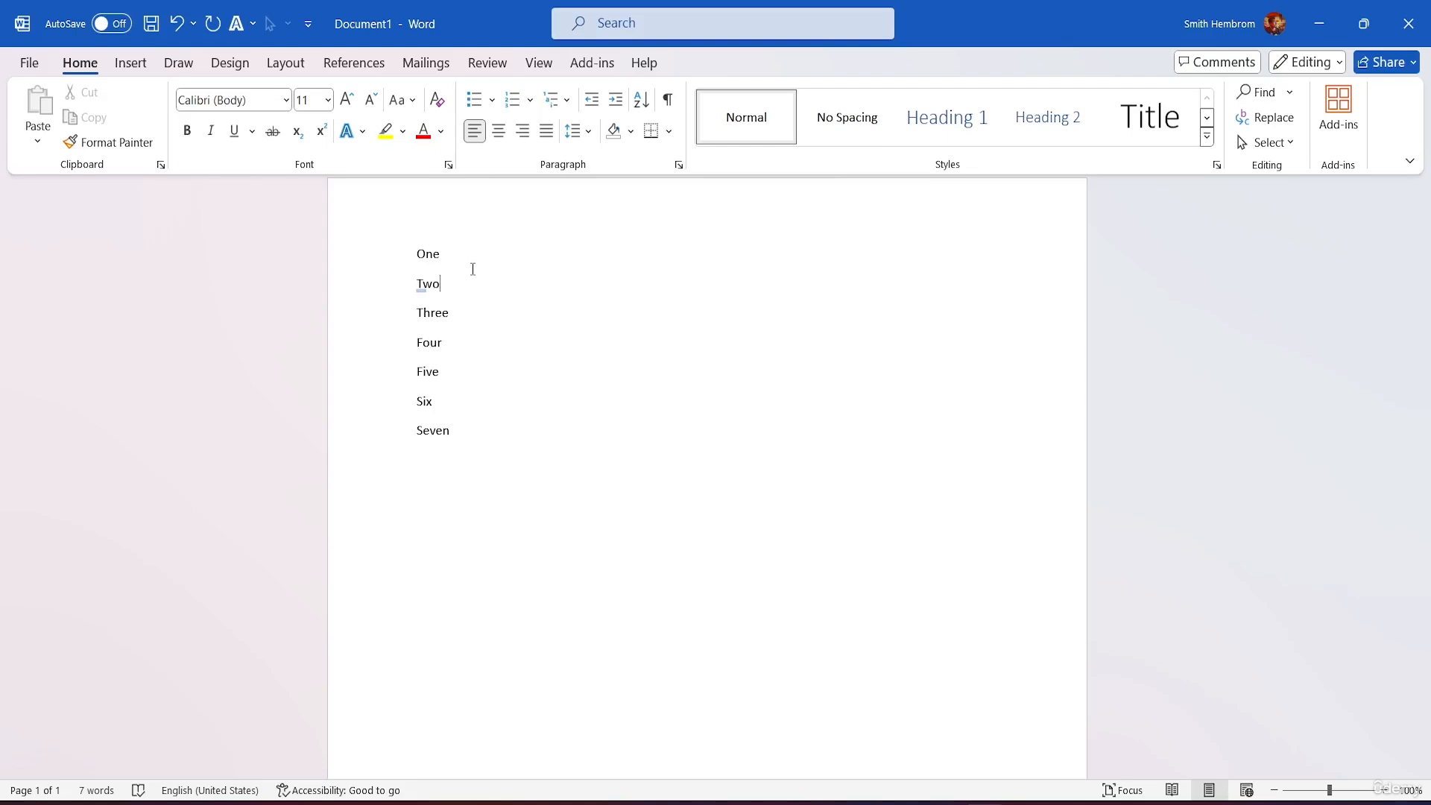
key("ctrl+a")
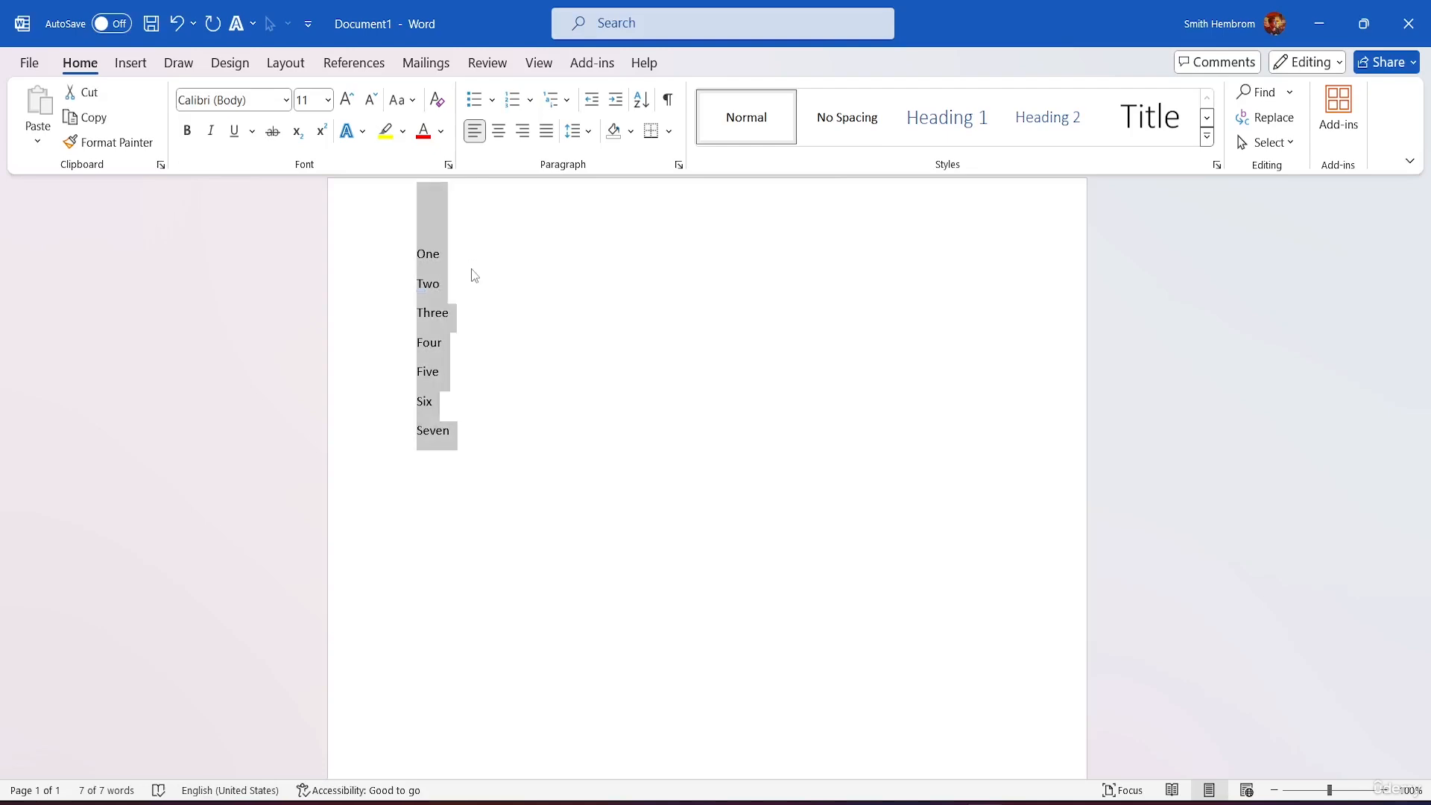
key("ctrl+d")
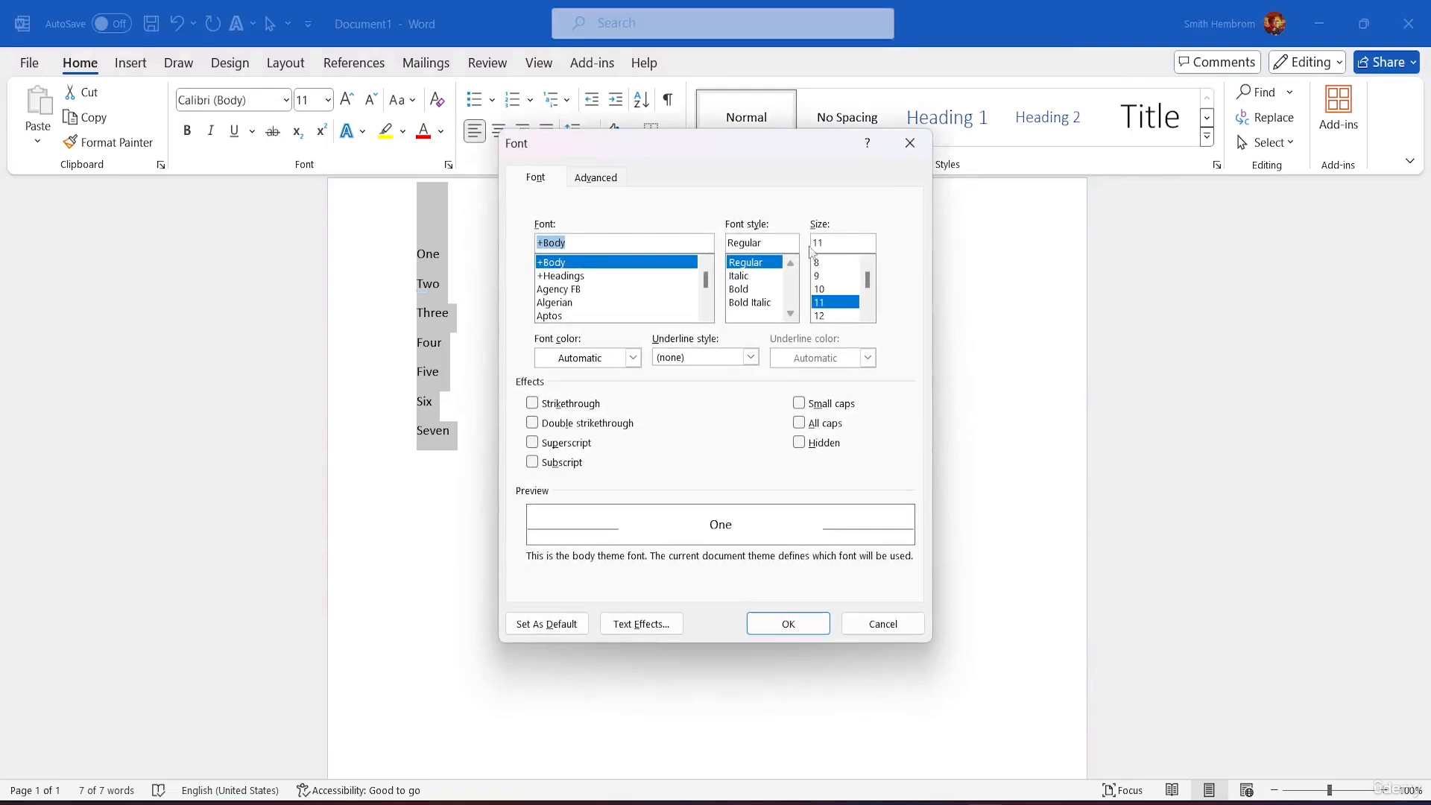
scroll(663, 294, "down", 2)
scroll(649, 290, "up", 2)
left_click(532, 404)
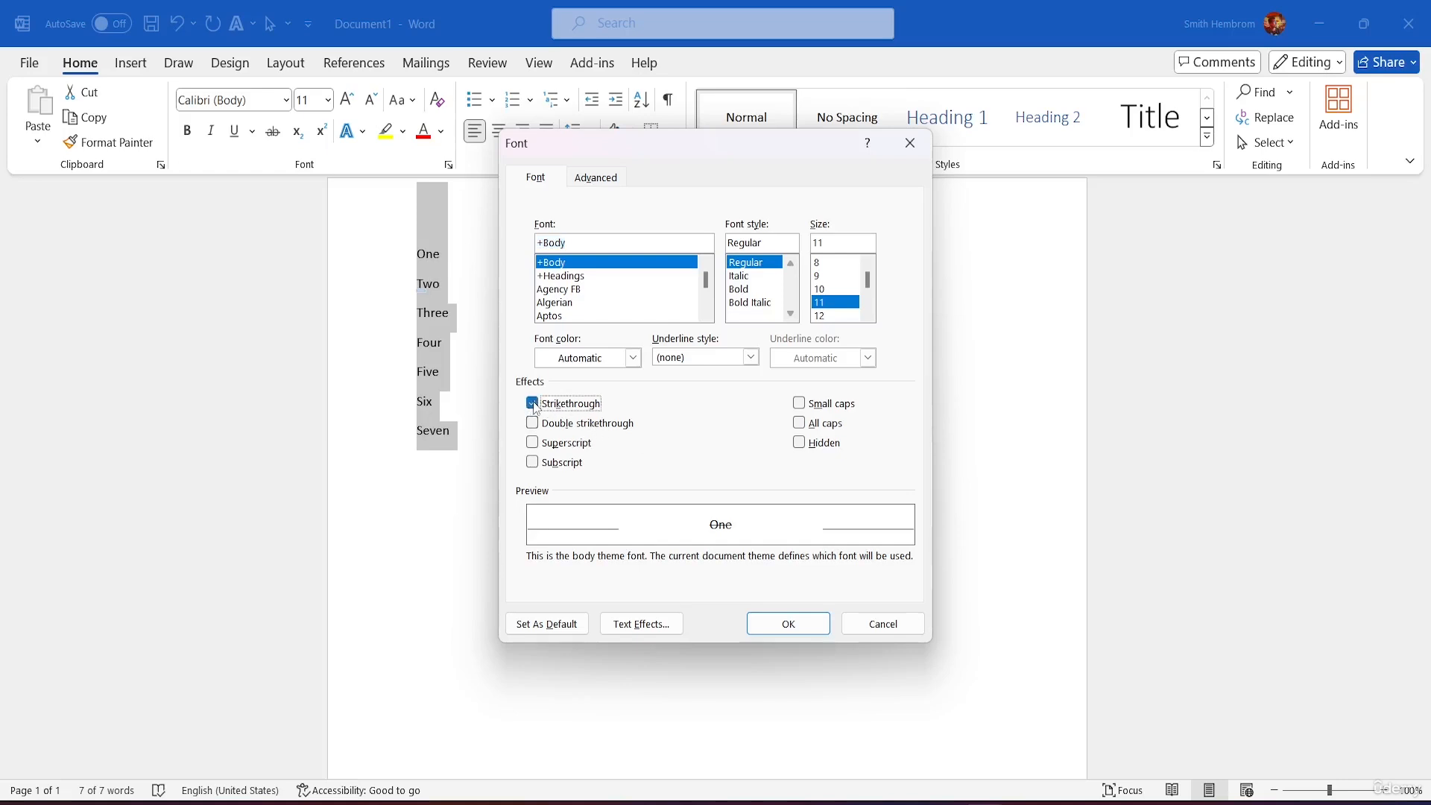
left_click(533, 404)
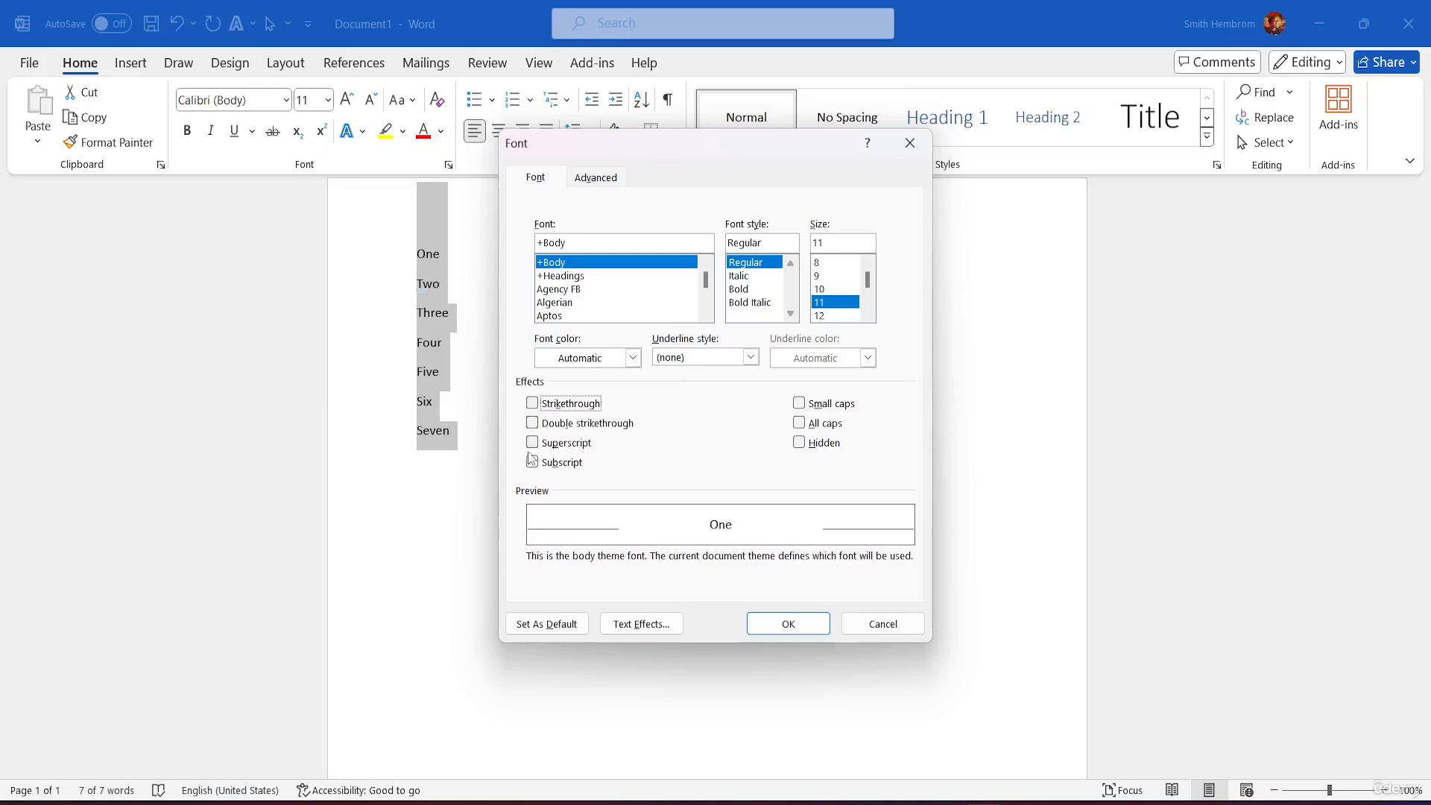
left_click(918, 154)
left_click(541, 280)
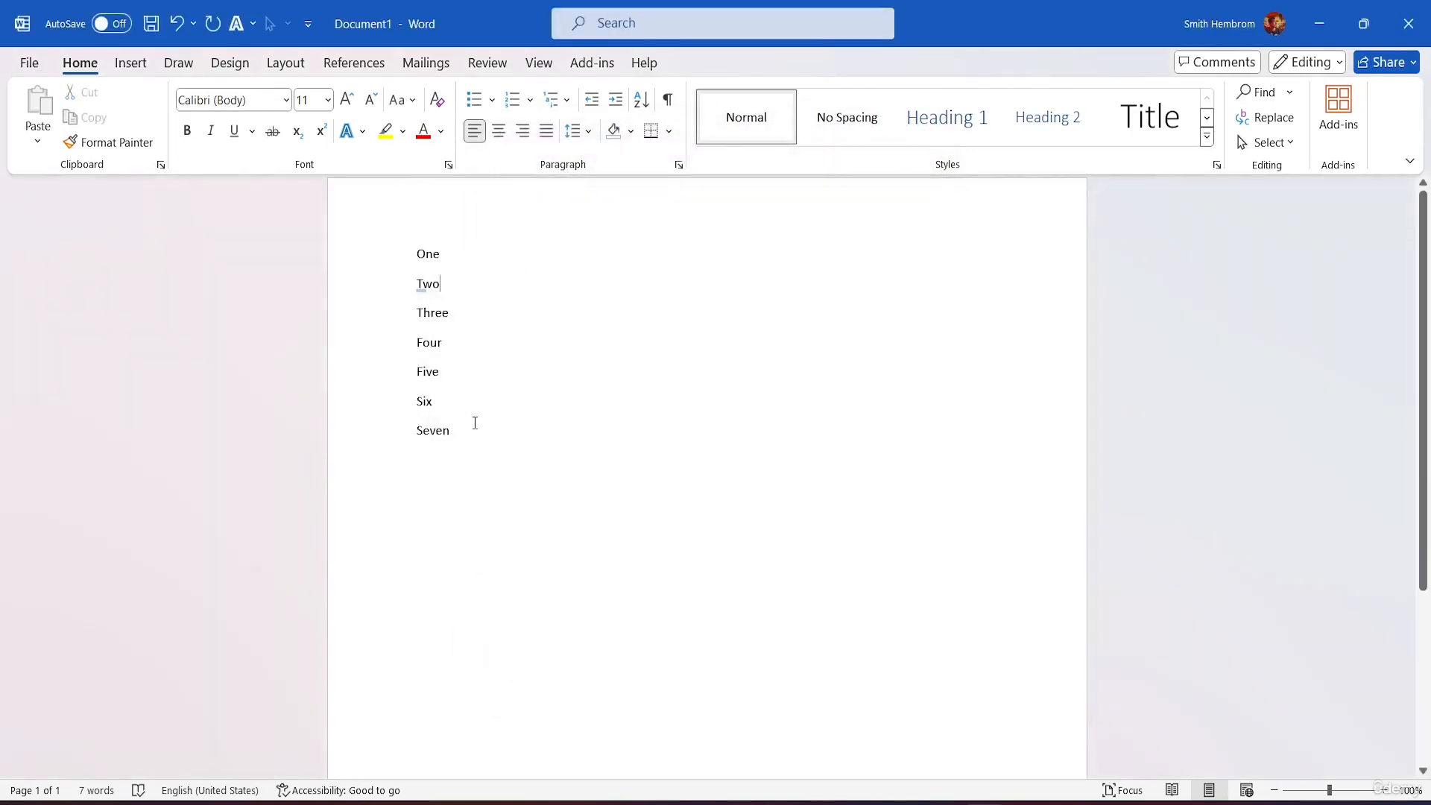
key("ctrl+a")
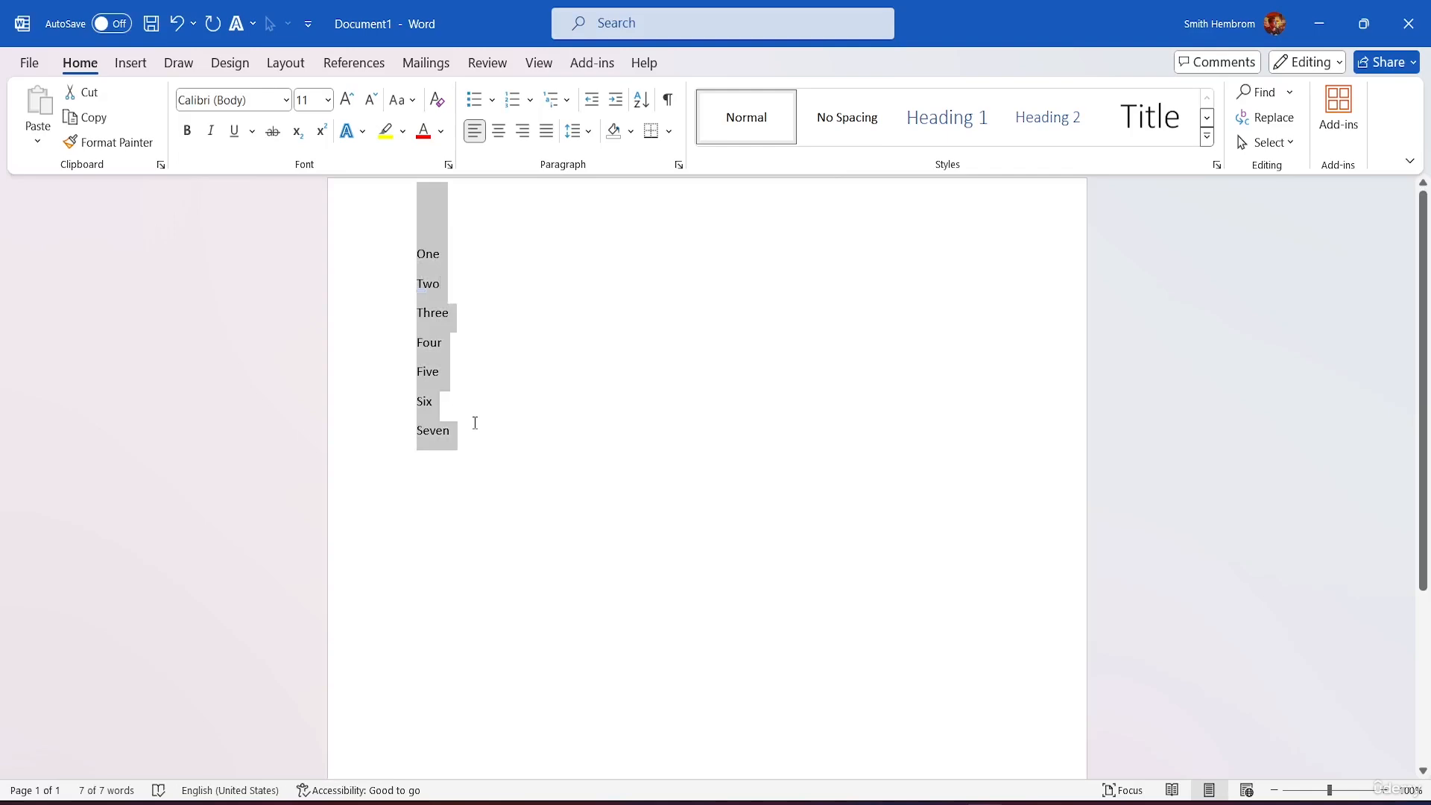
Step: Apply round bullets to the seven lines and show the bullet style choices
left_click(478, 100)
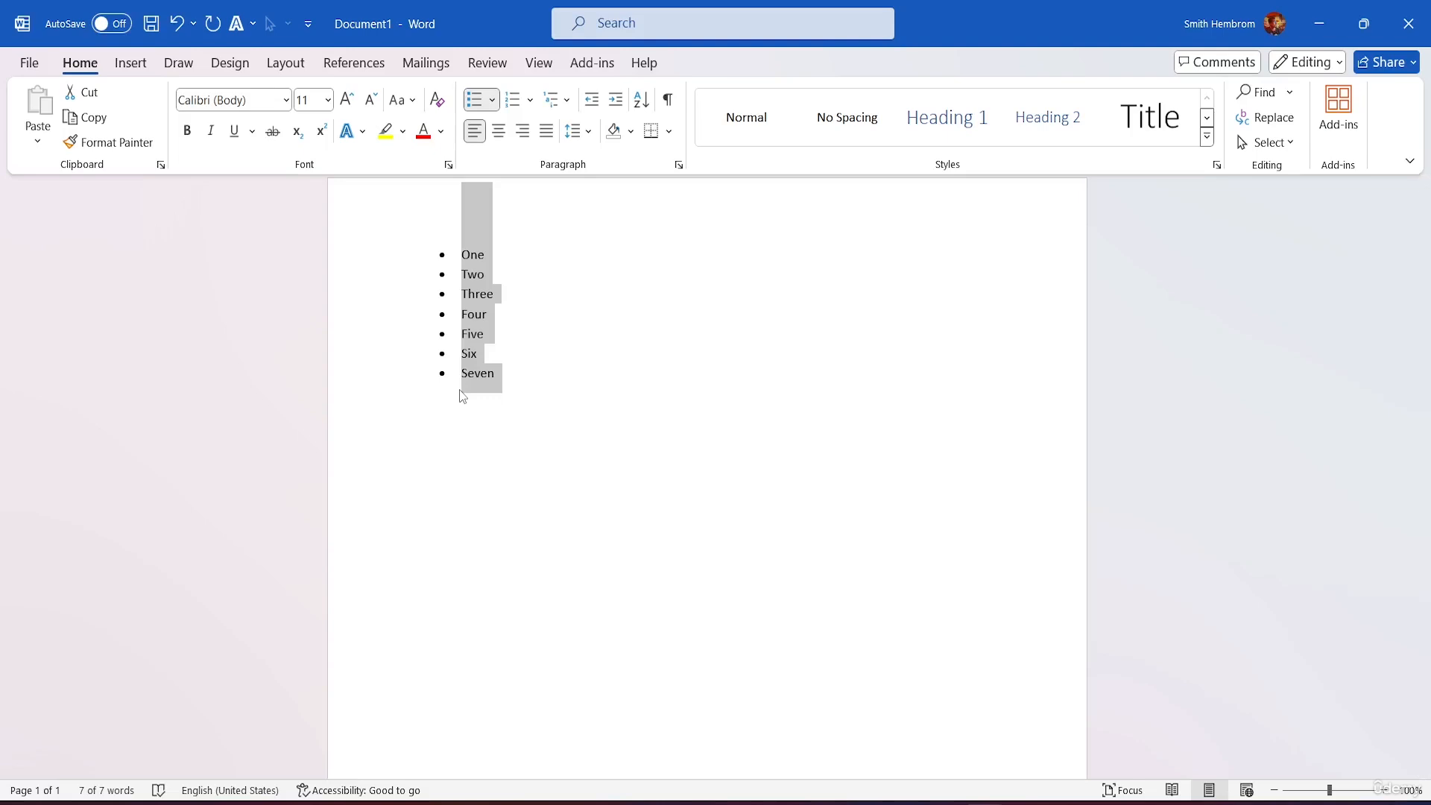
left_click(494, 100)
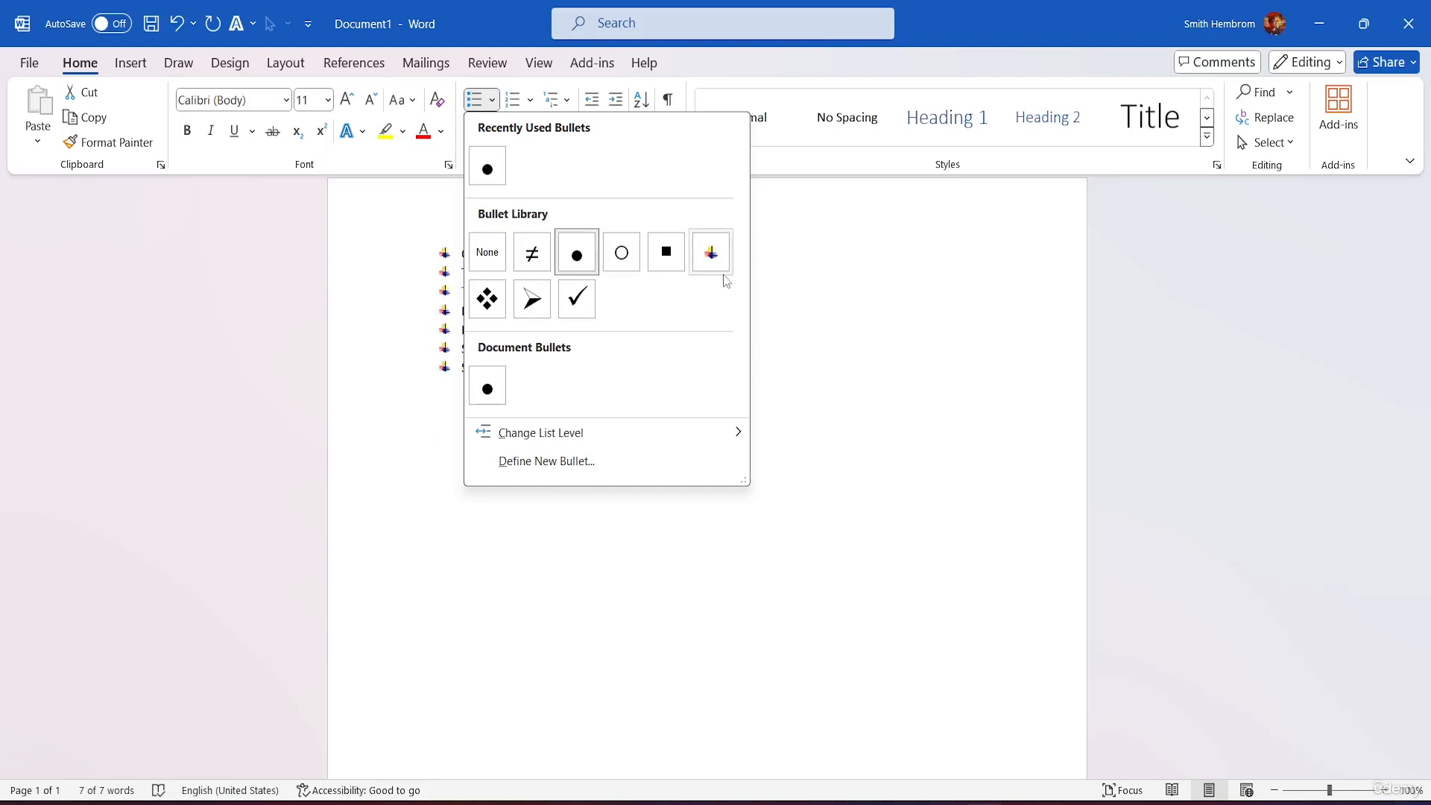
mouse_move(629, 433)
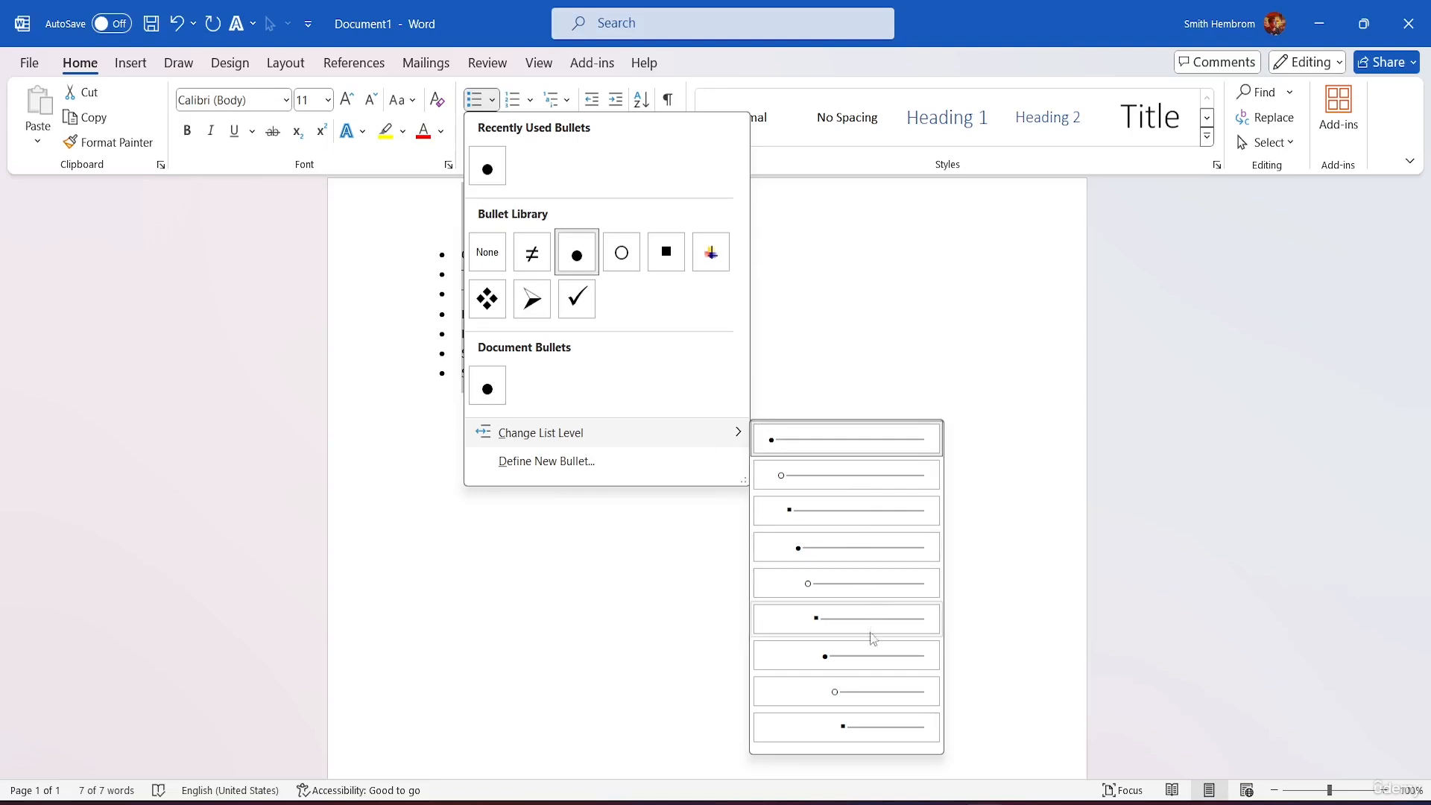
left_click(849, 692)
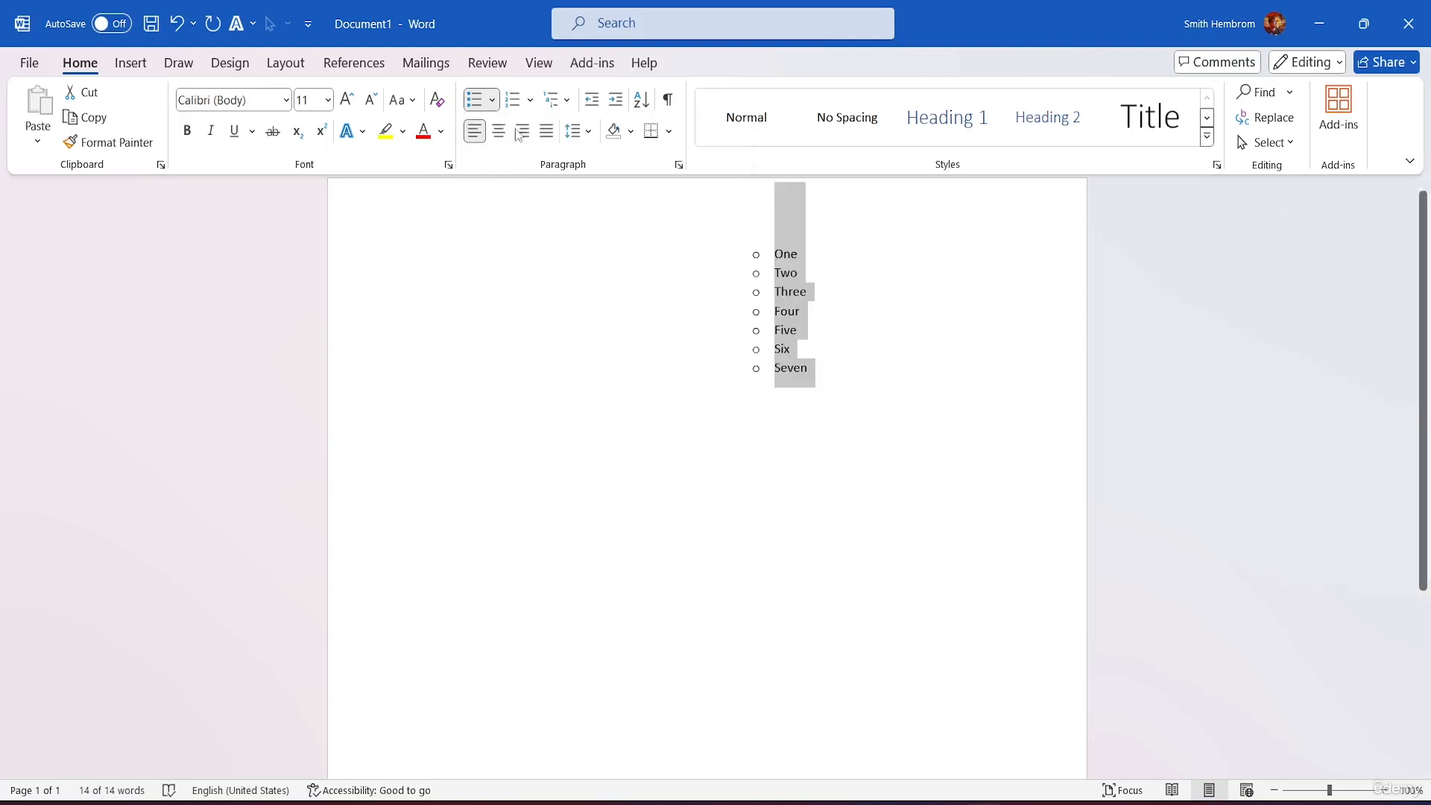
left_click(492, 99)
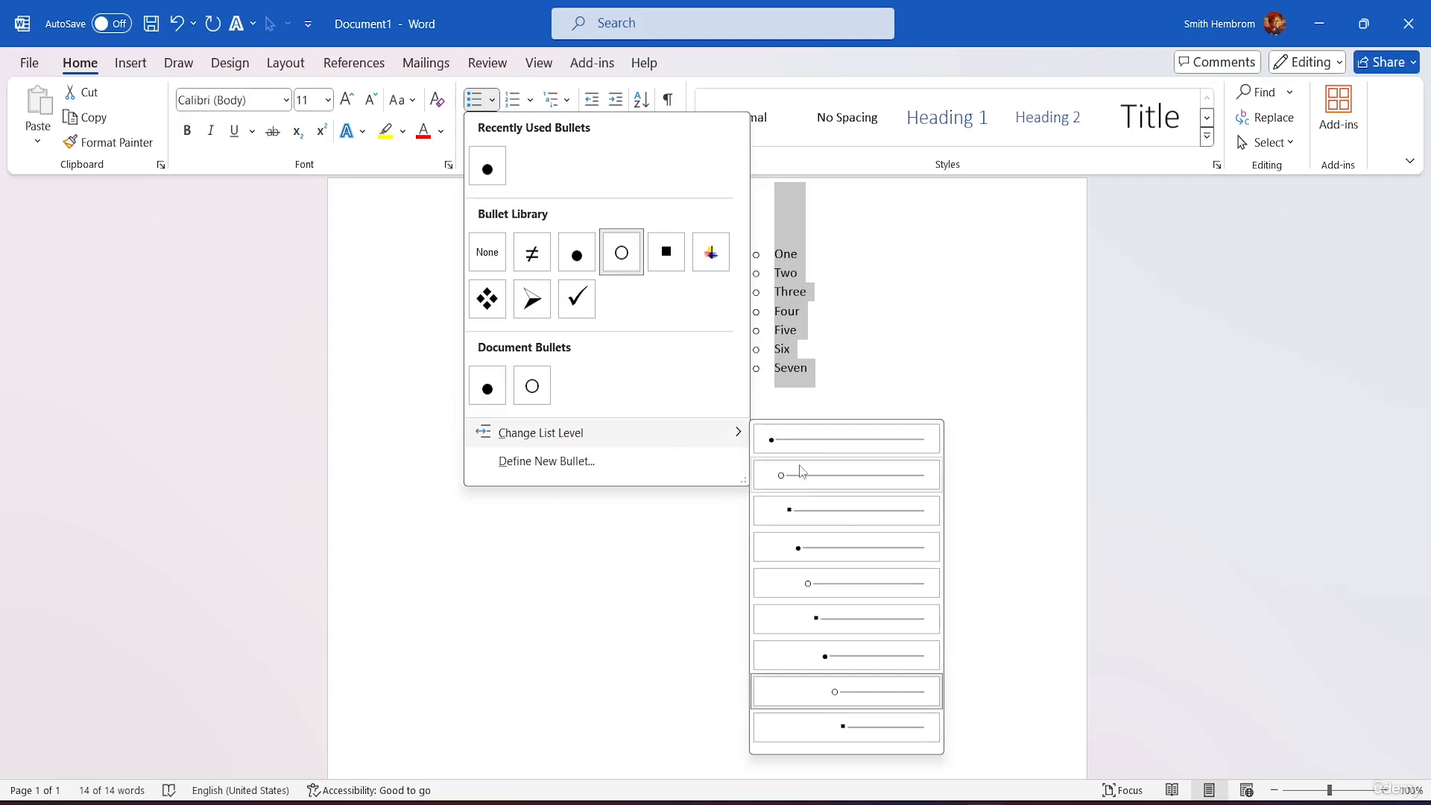
left_click(796, 475)
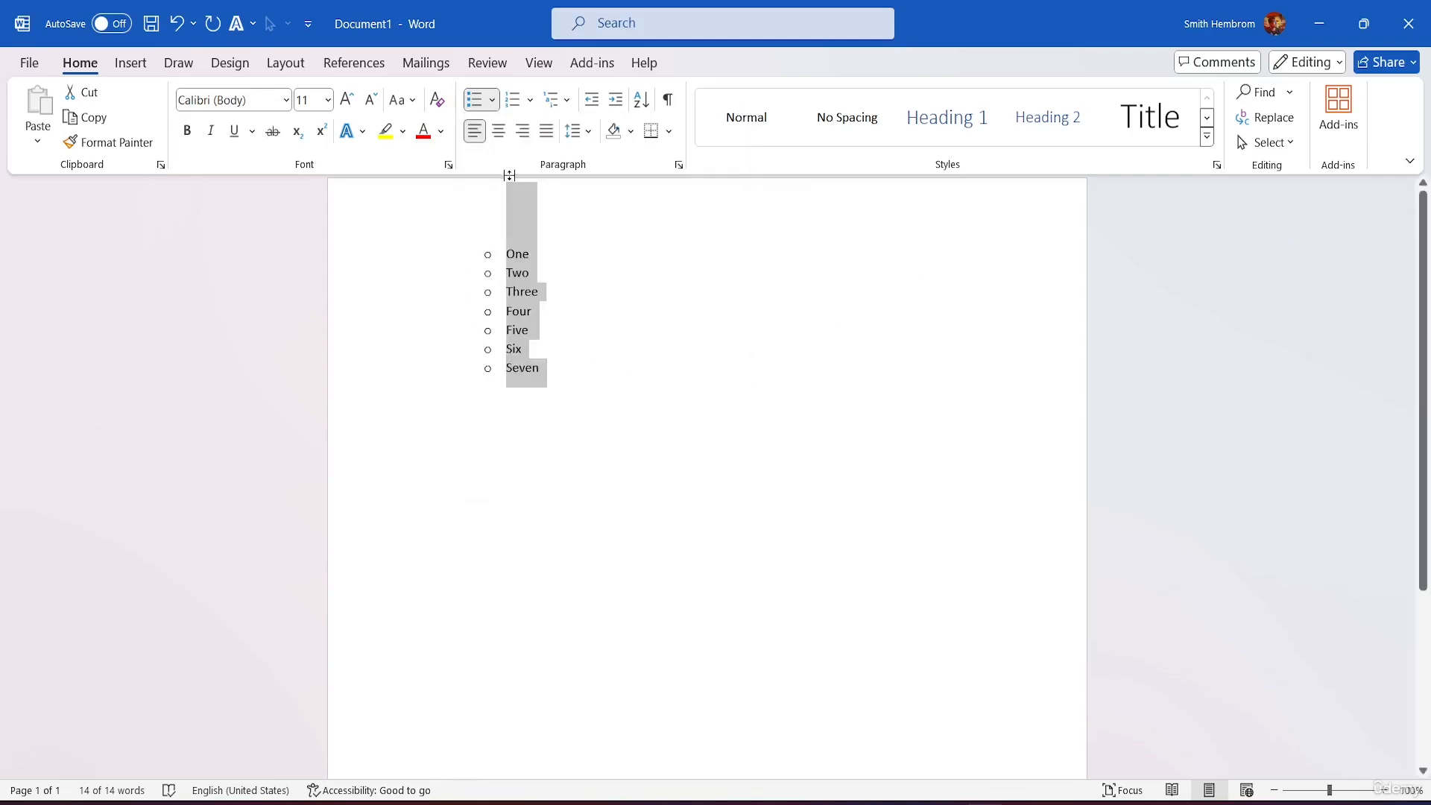
left_click(497, 105)
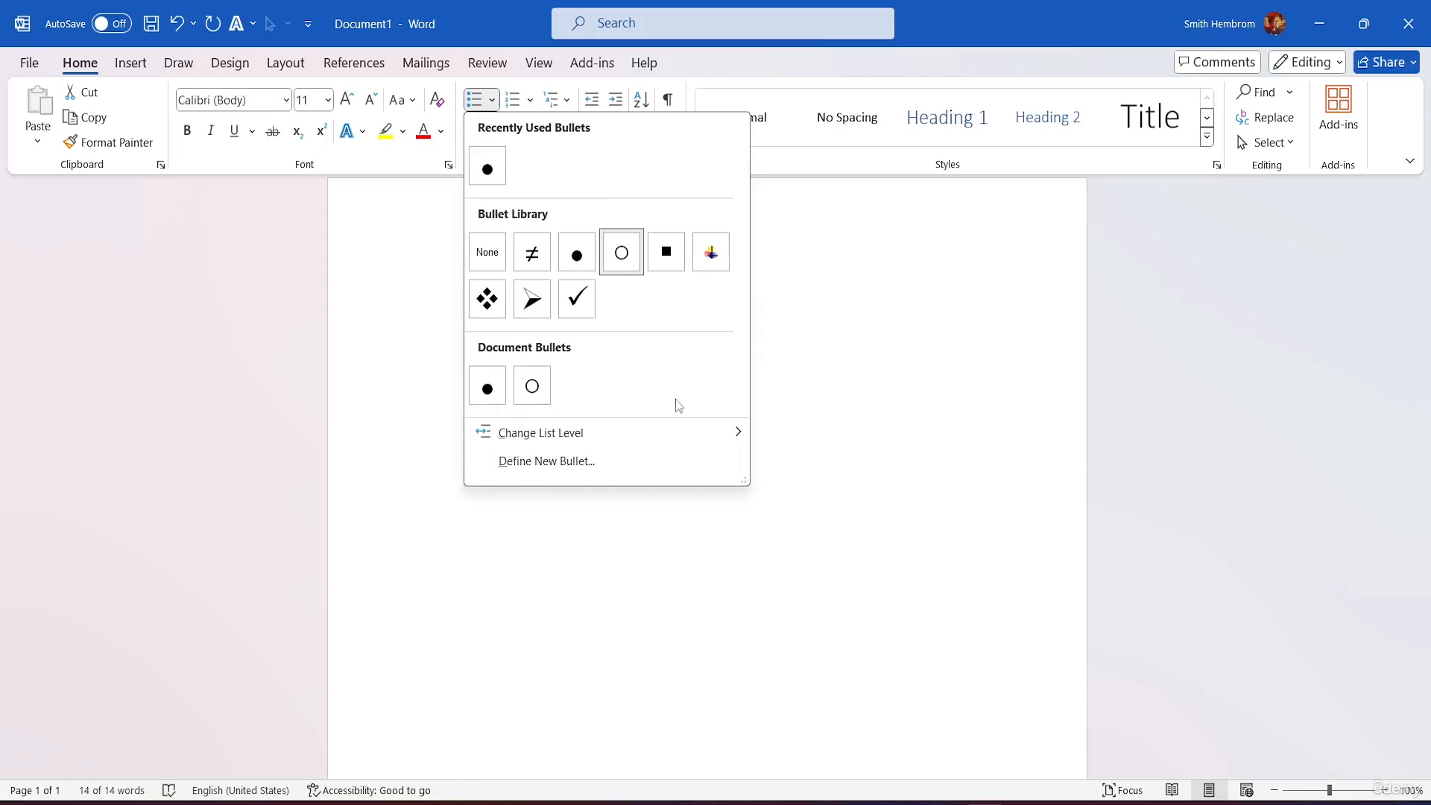
mouse_move(669, 445)
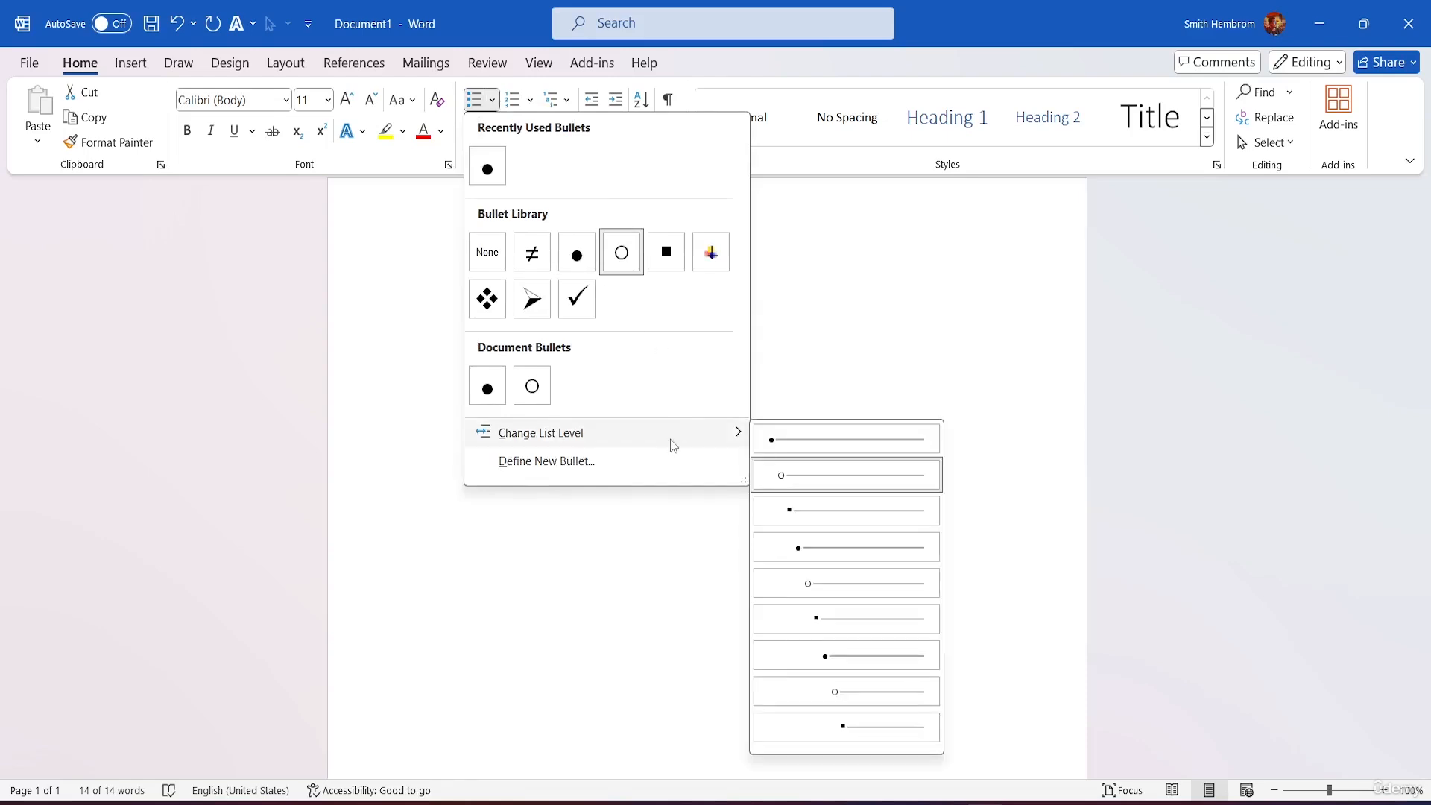
left_click(783, 441)
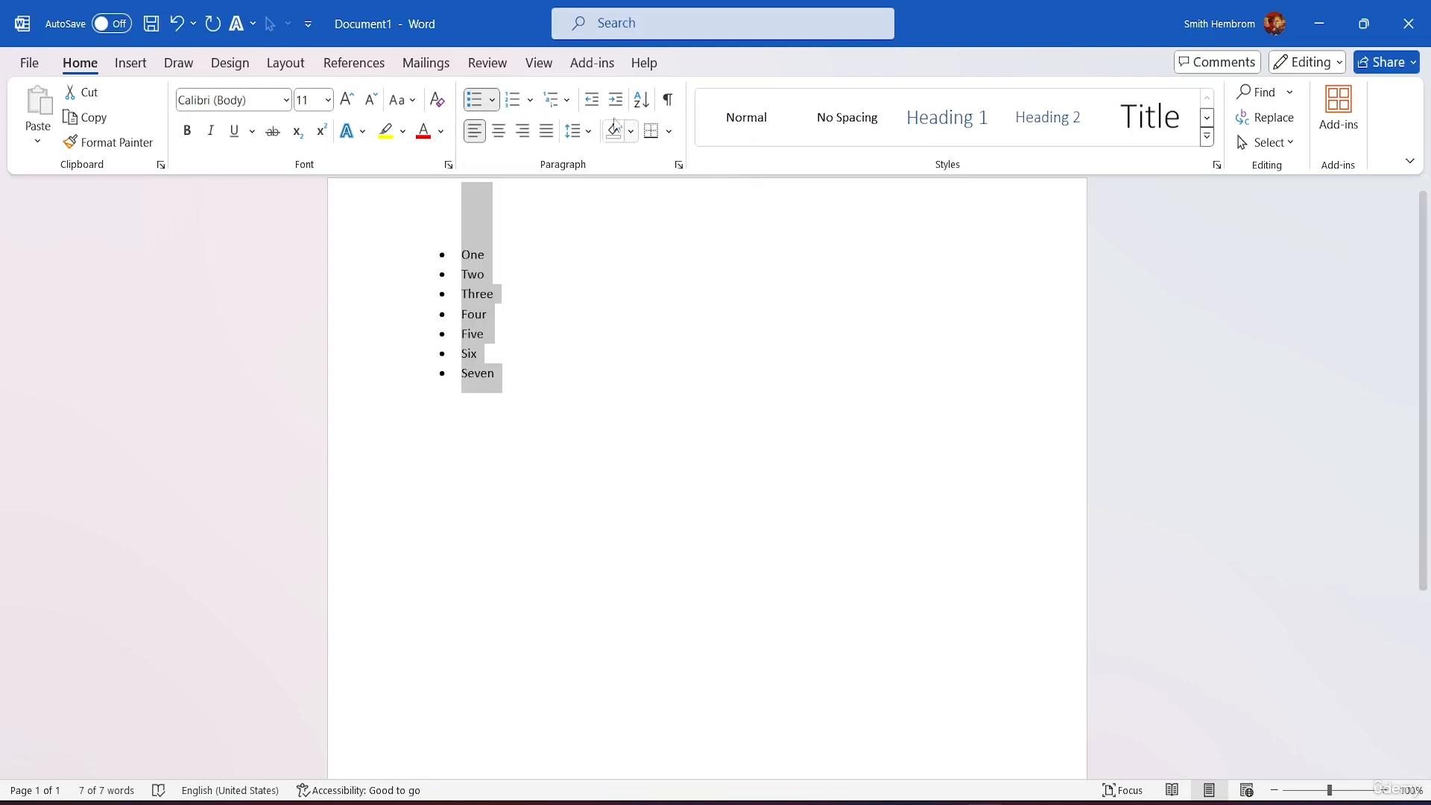
left_click(492, 100)
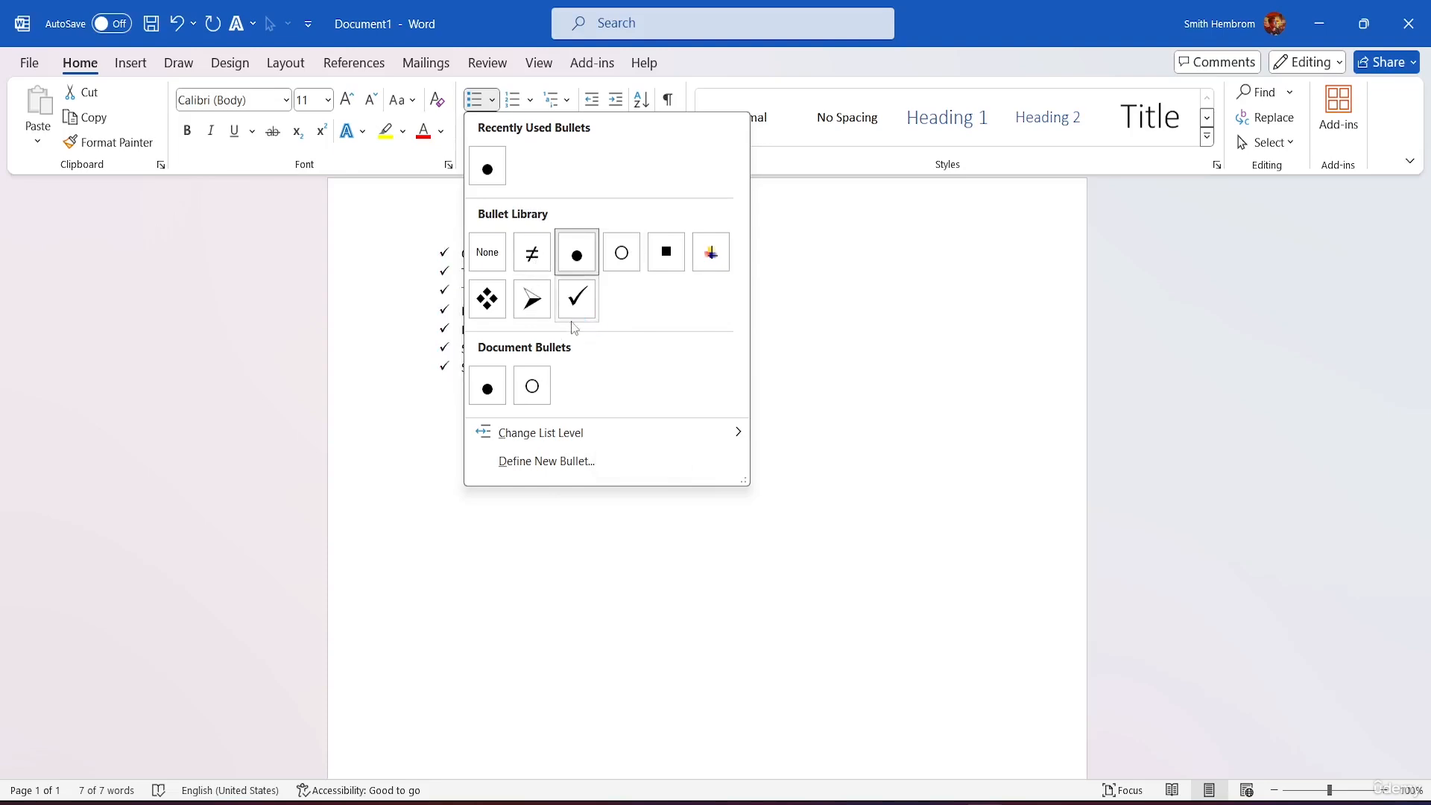
Step: Start a new bullet definition and browse the SutonnySushreeOMJ, SutonnyOMJ and Tw Cen MT symbol fonts
left_click(590, 464)
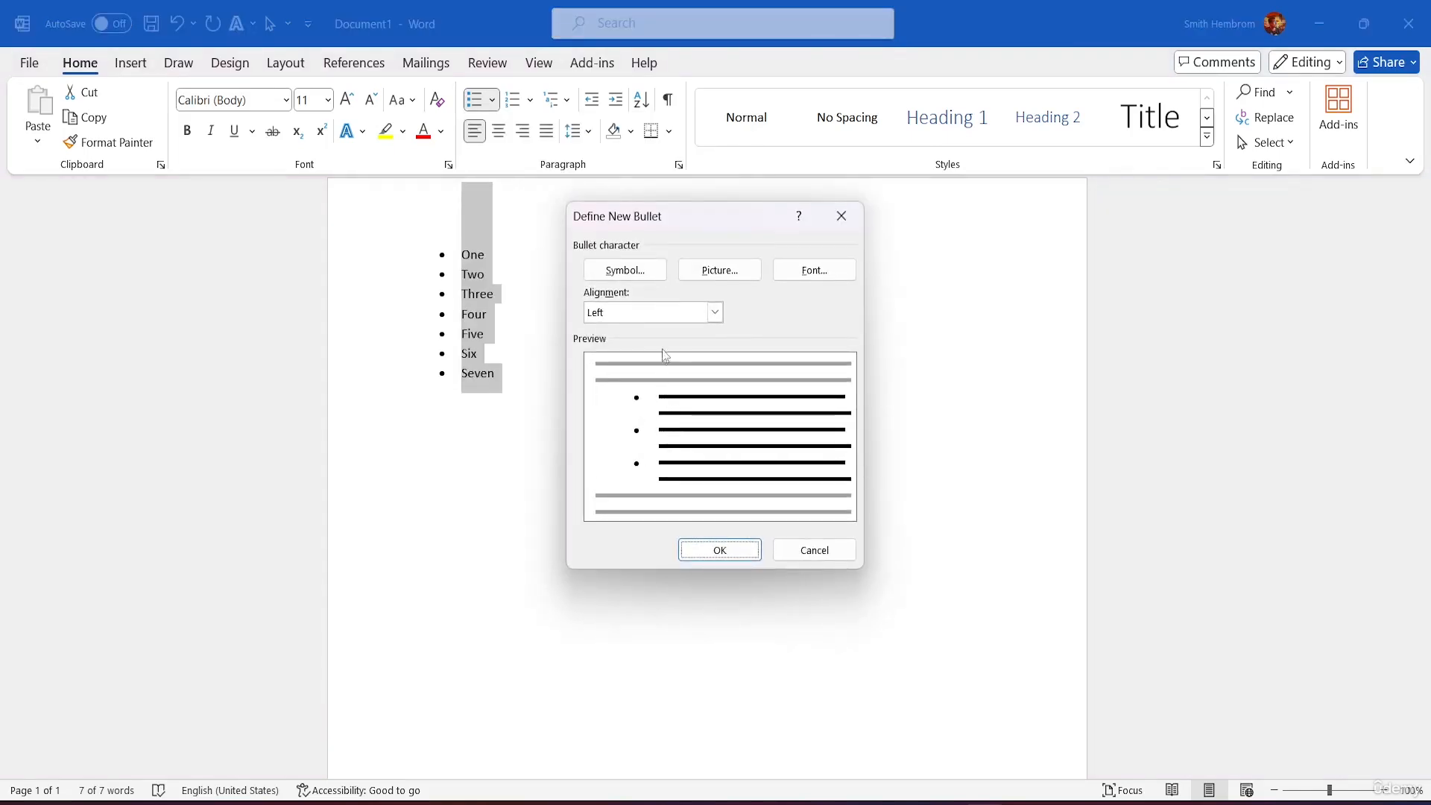
left_click(641, 272)
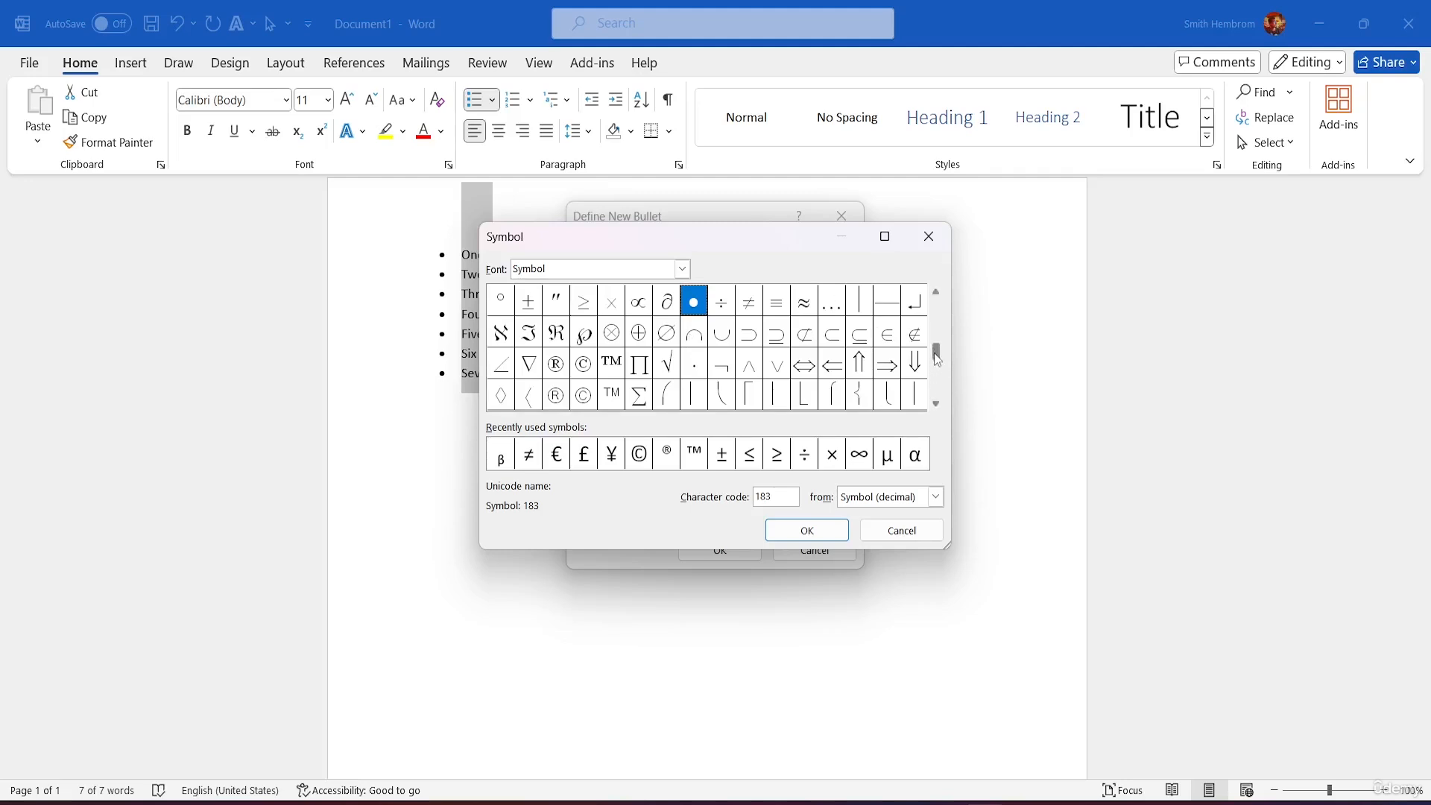
scroll(937, 358, "up", 2)
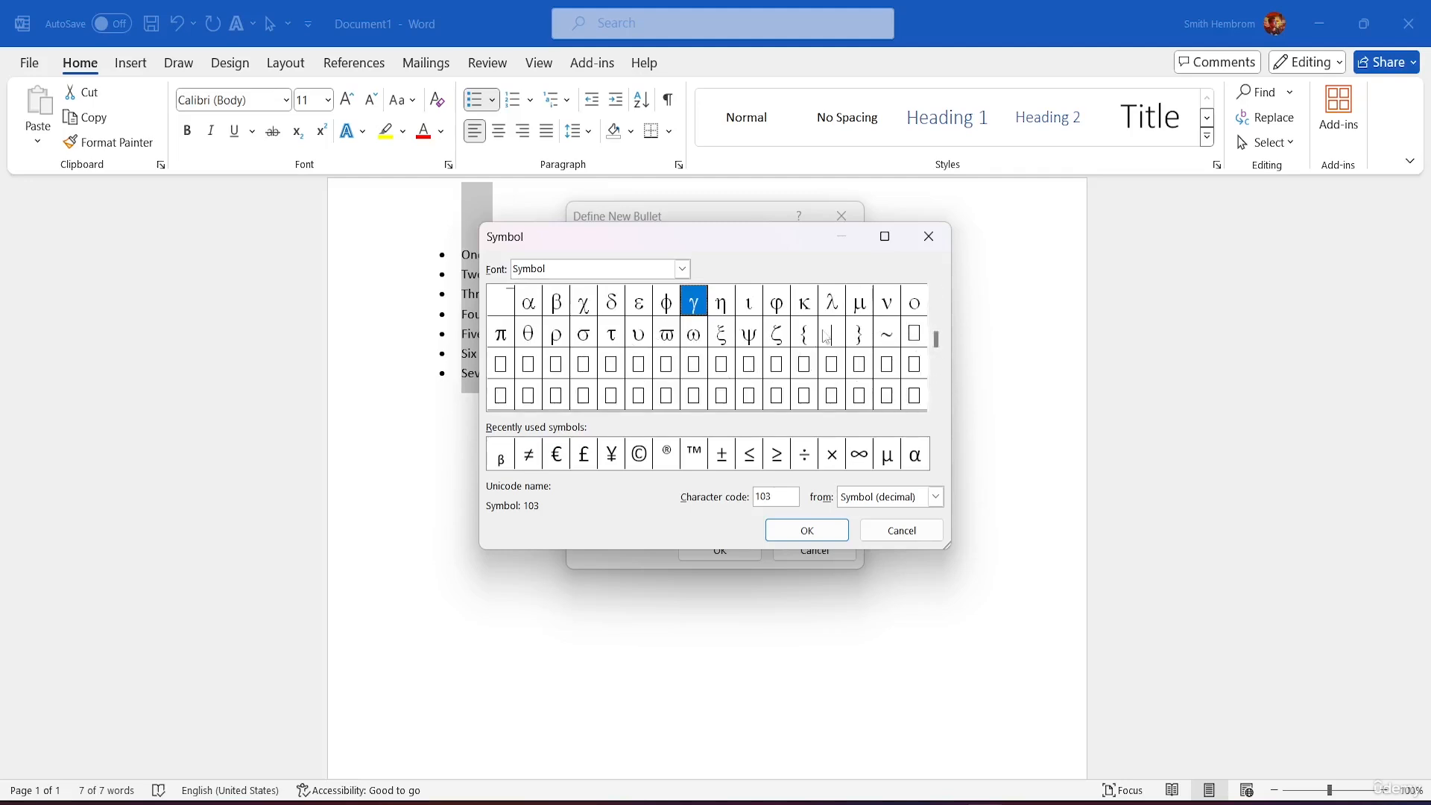
left_click_drag(938, 342, 936, 295)
left_click(682, 269)
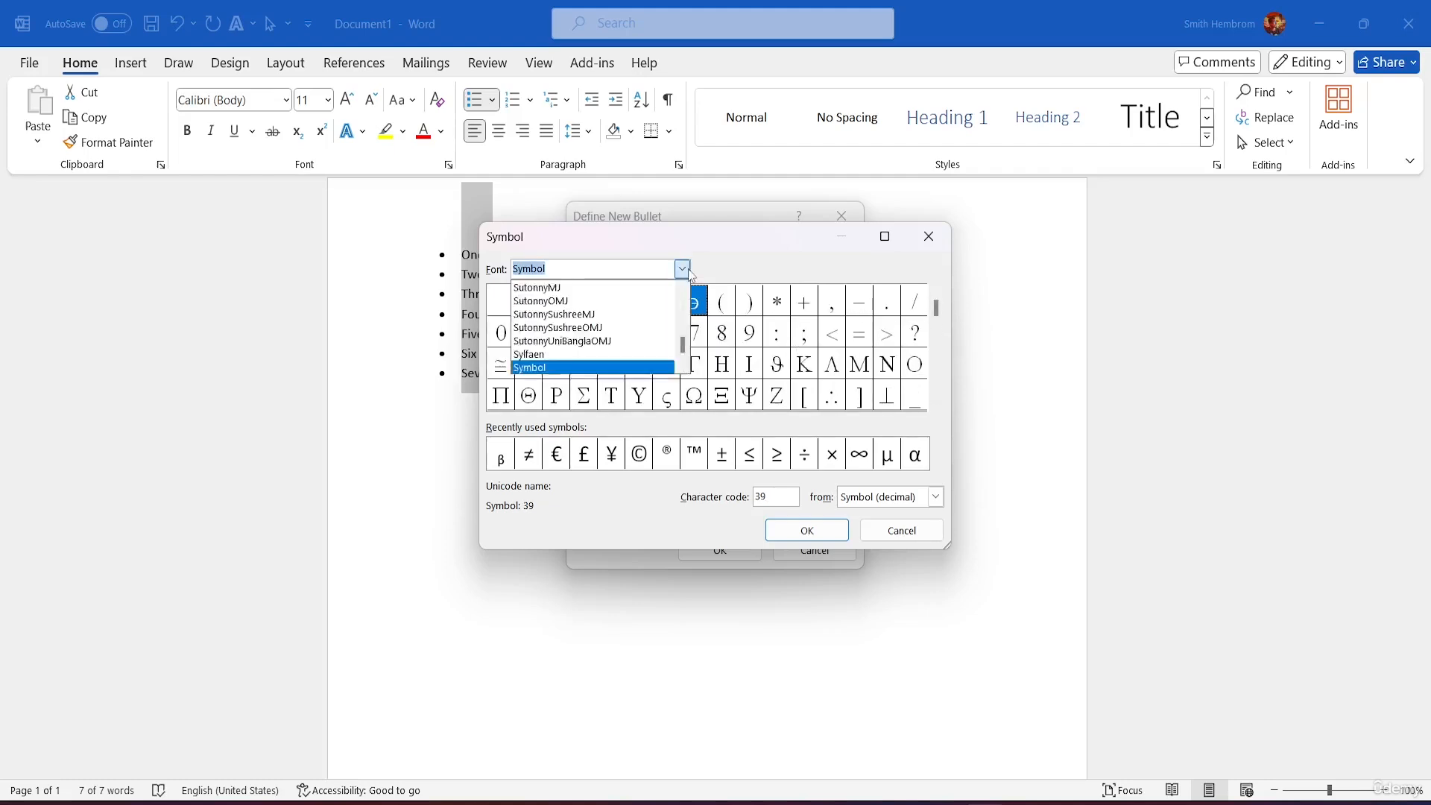
left_click(557, 327)
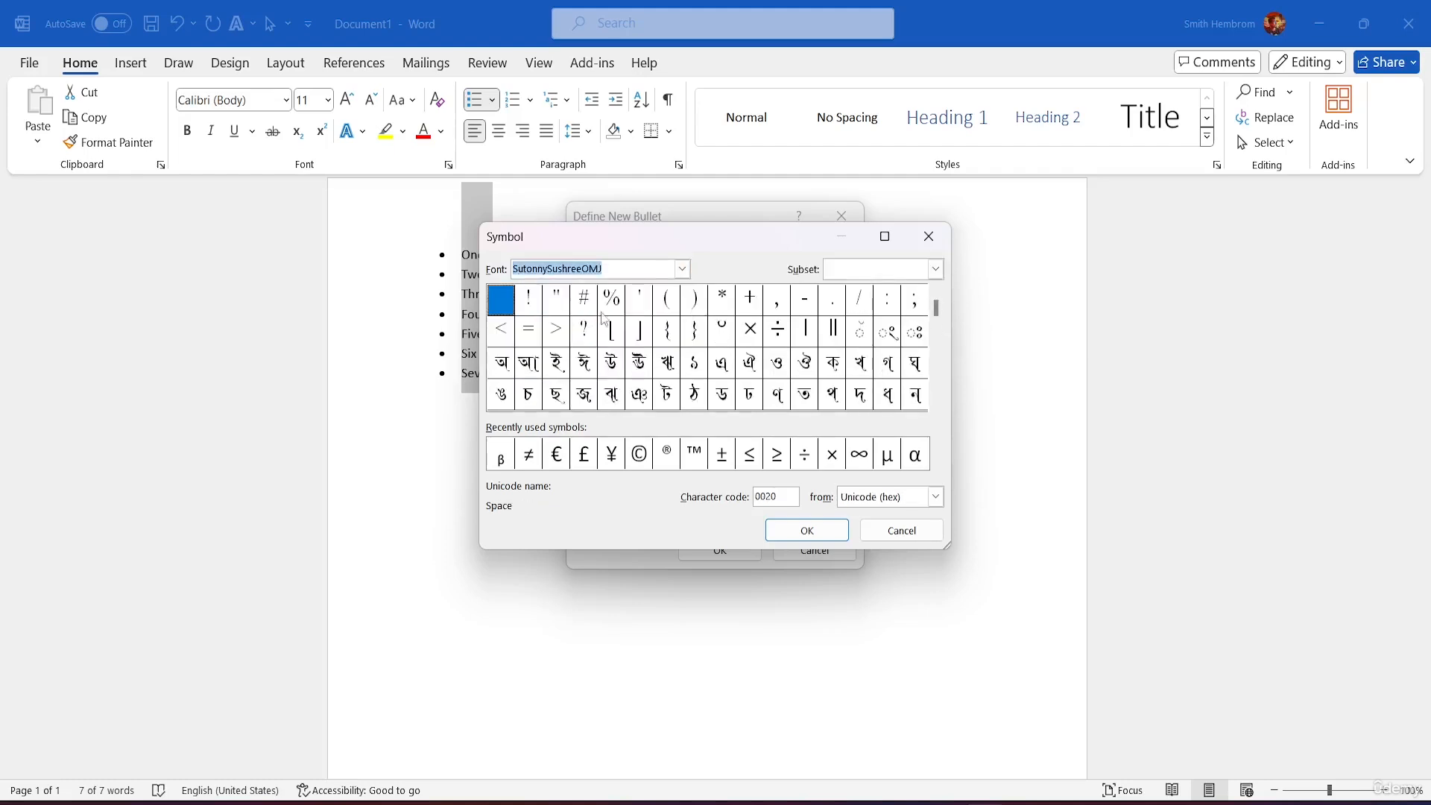
left_click(682, 269)
left_click(642, 295)
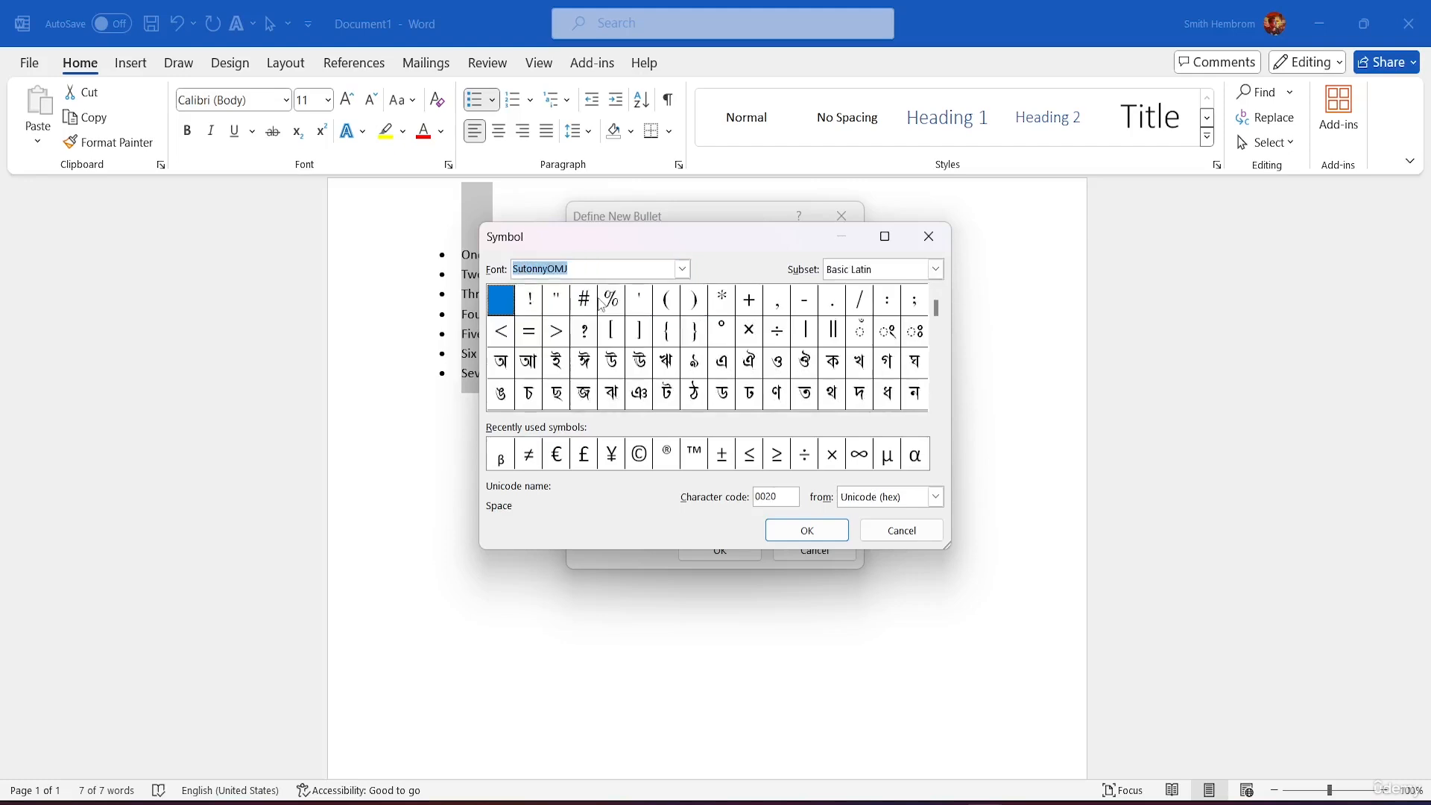
left_click(681, 269)
scroll(567, 332, "down", 3)
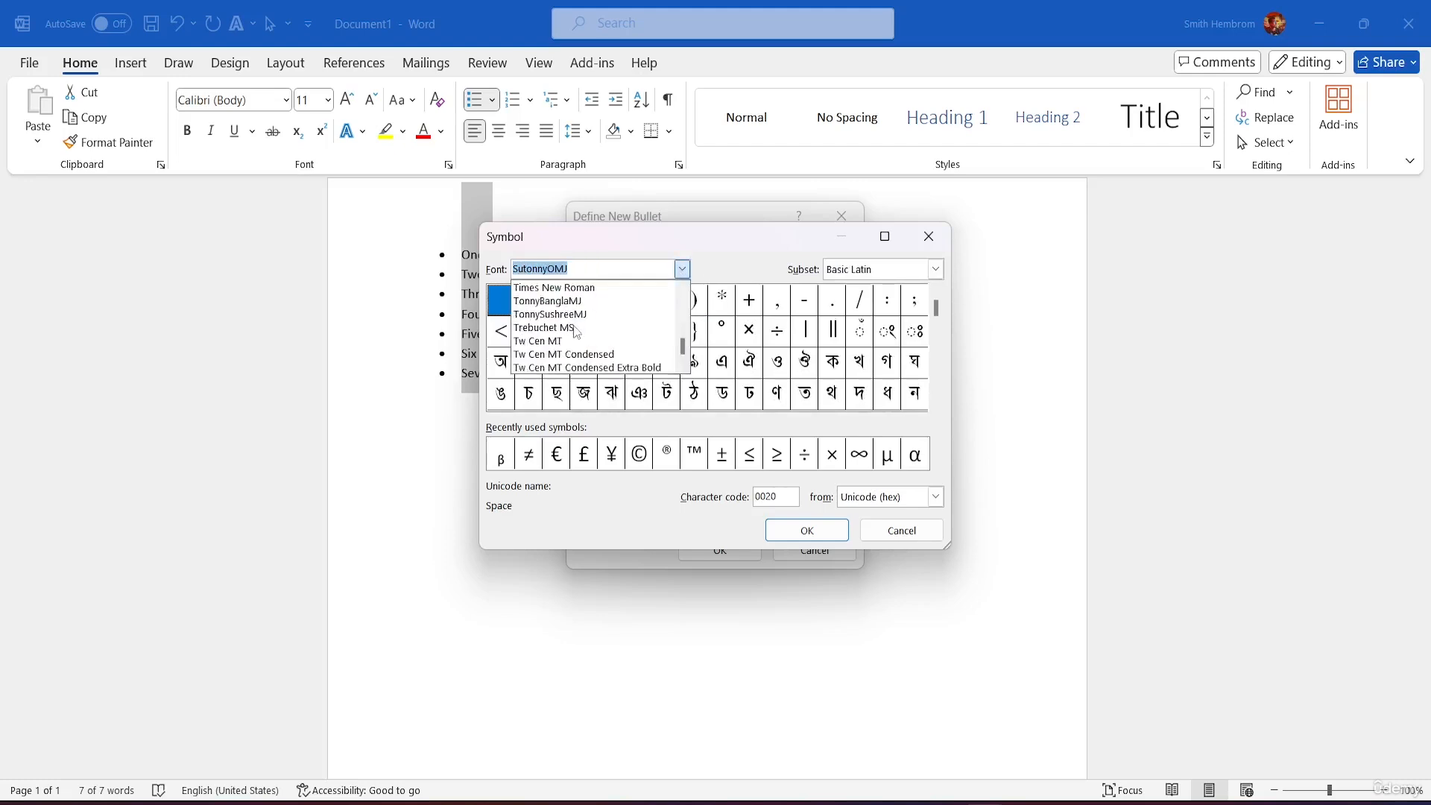
left_click(566, 341)
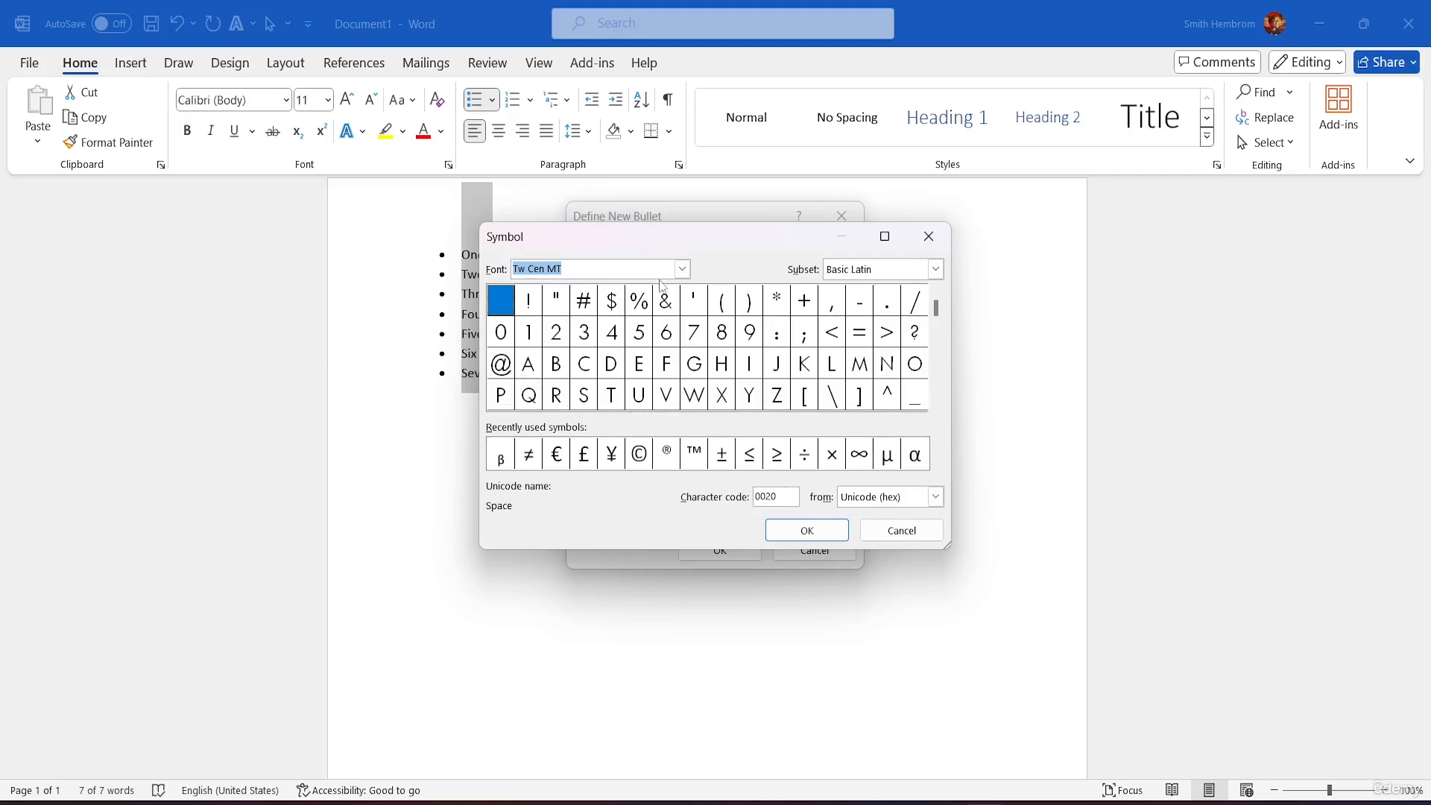
Step: Keep Tw Cen MT with Basic Latin and pick the ™ sign as the bullet character
left_click(682, 270)
scroll(597, 328, "up", 10)
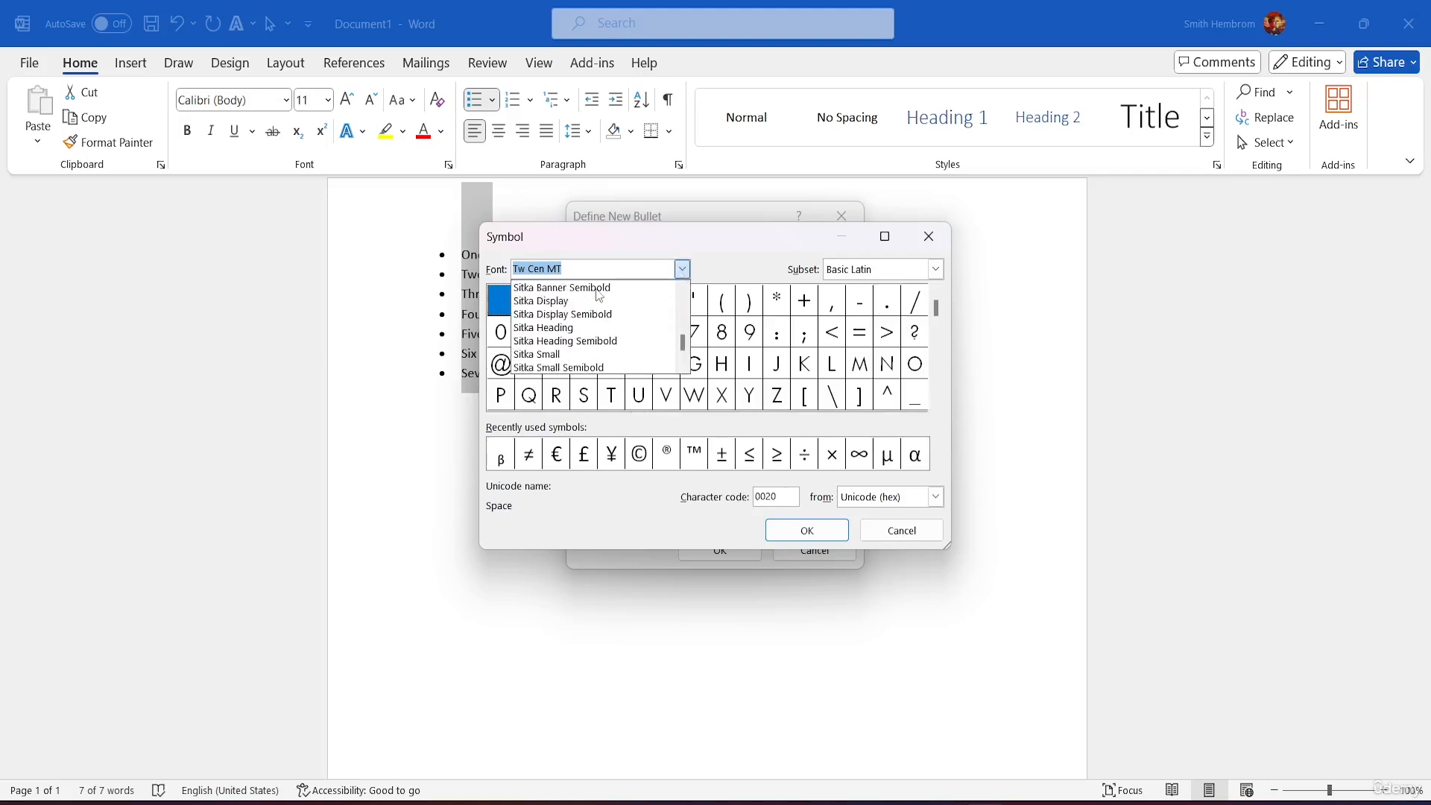
scroll(597, 292, "up", 10)
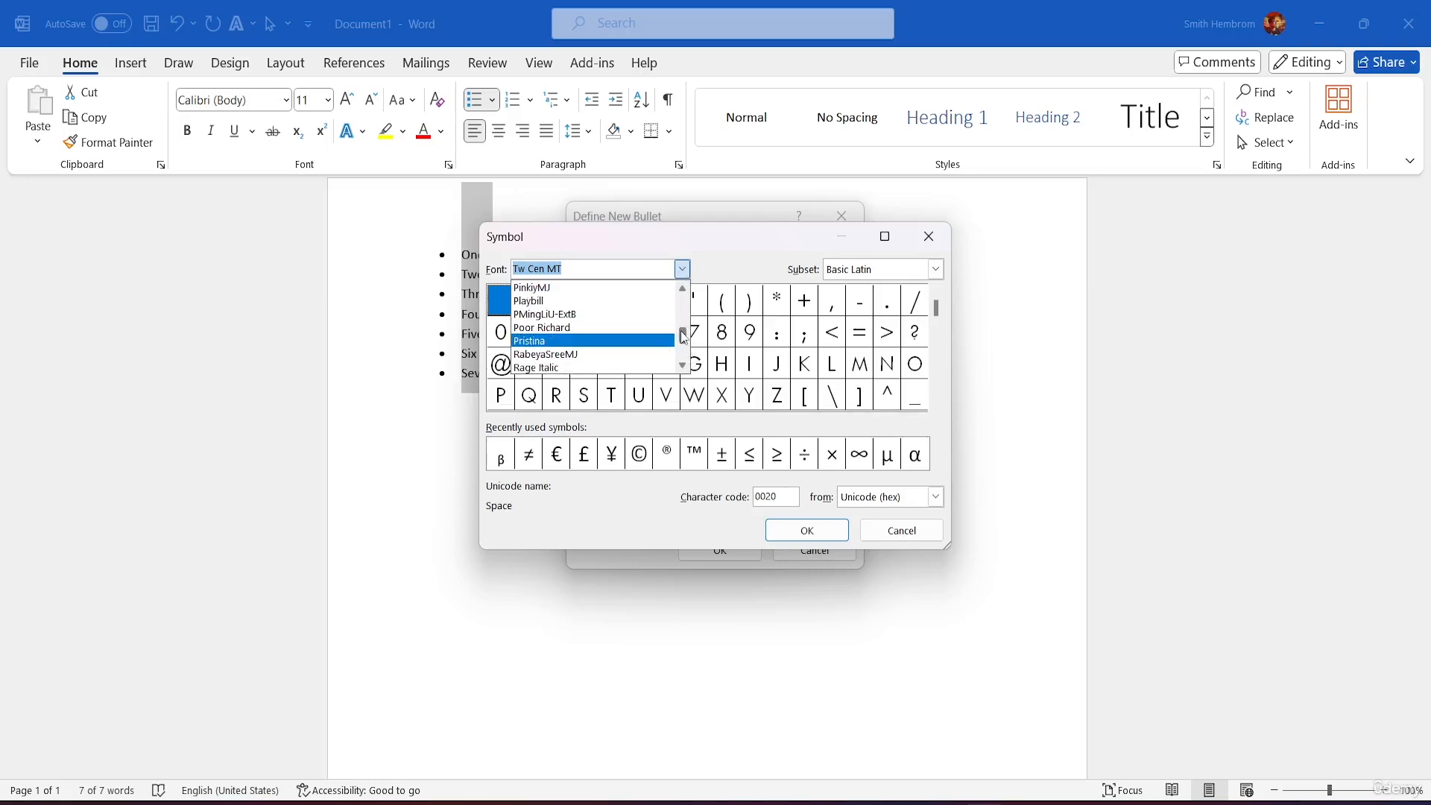
left_click_drag(687, 338, 703, 430)
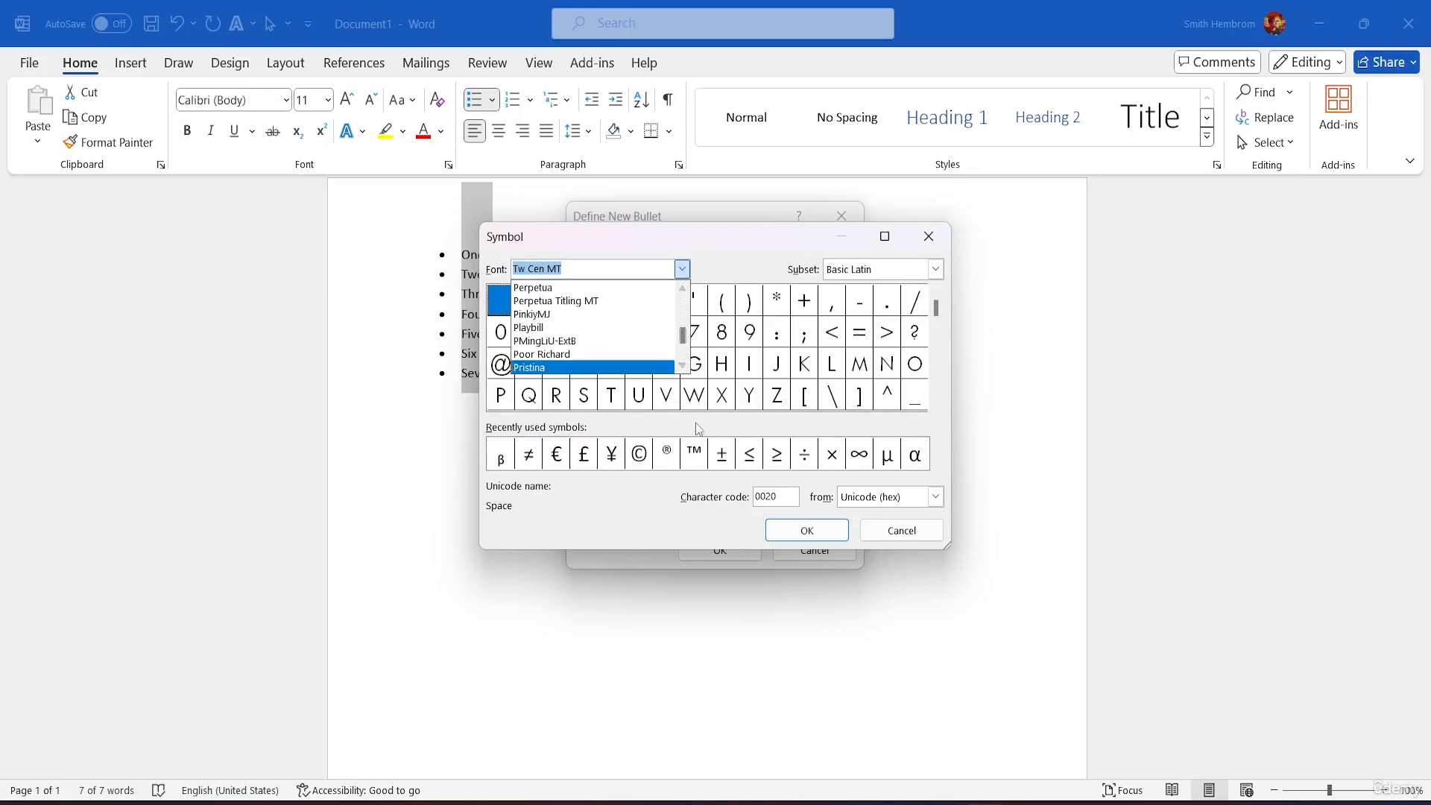
left_click(788, 250)
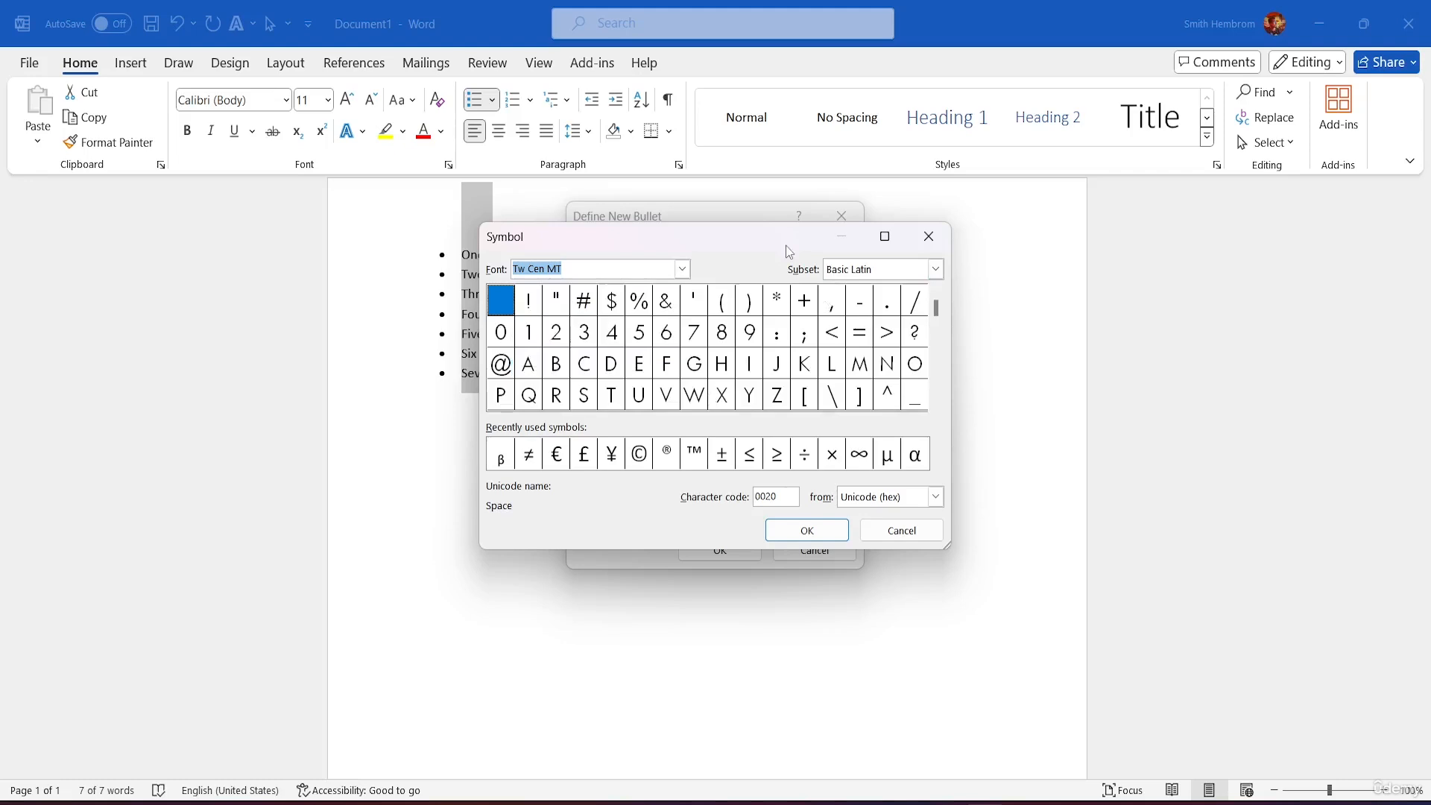
left_click(935, 269)
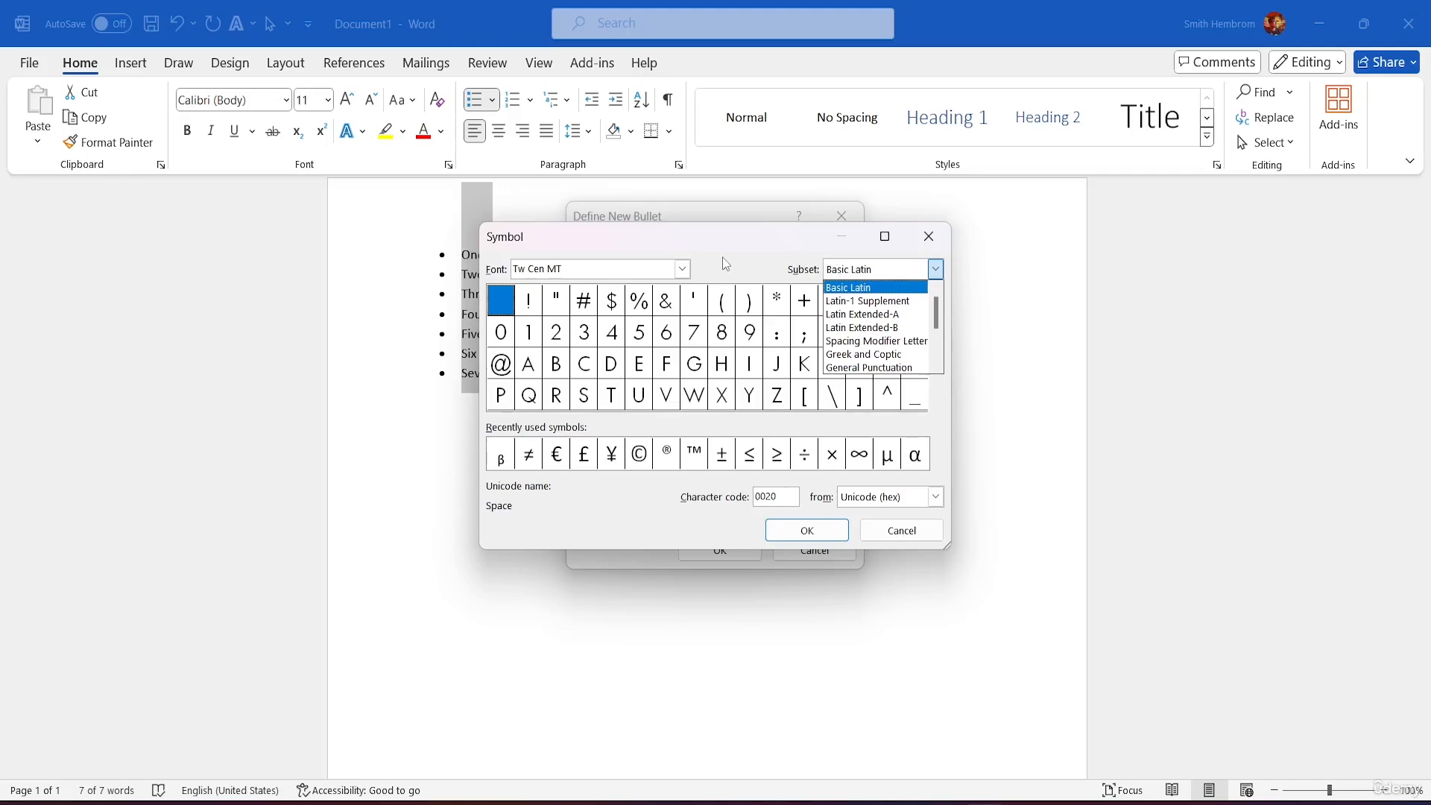
left_click(743, 263)
left_click(702, 455)
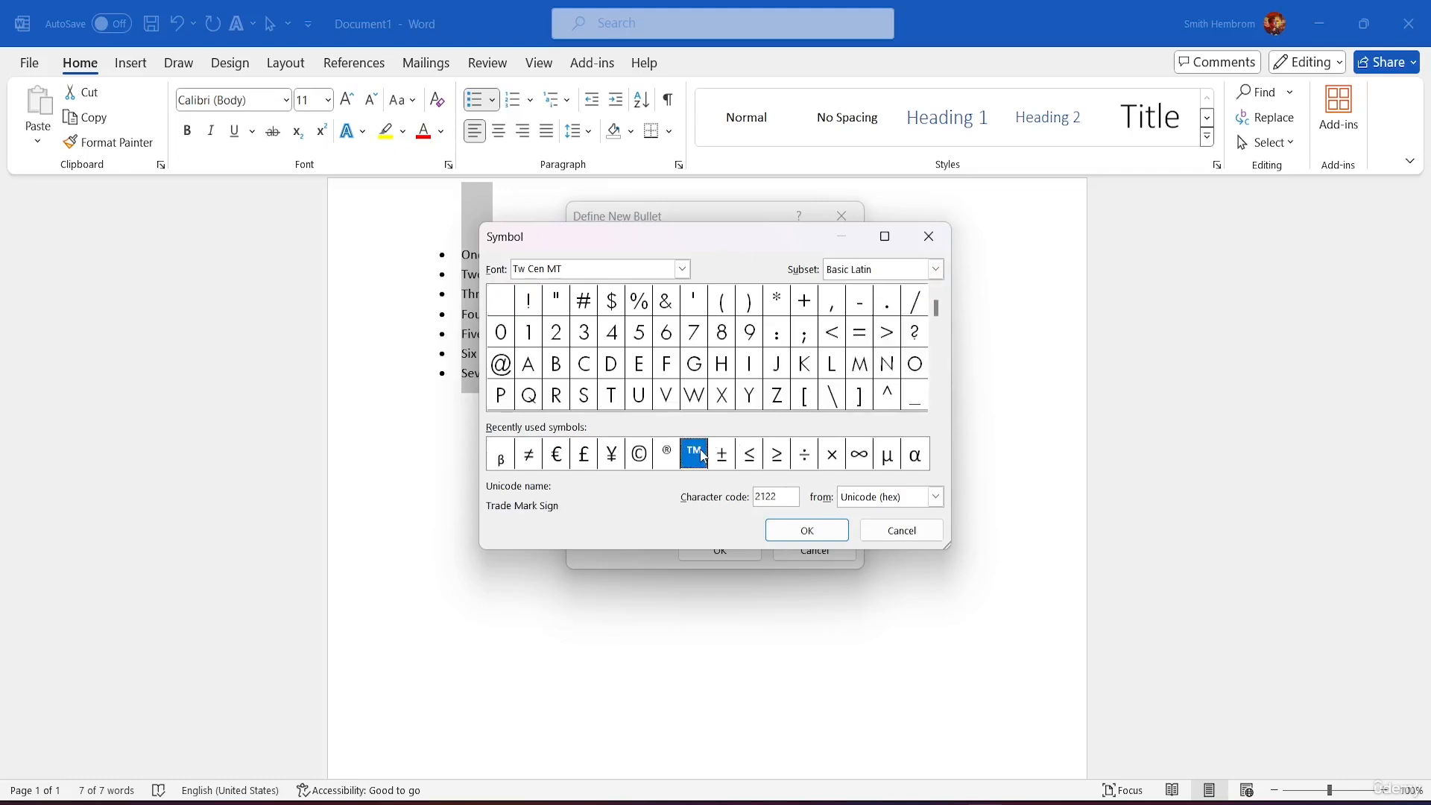
left_click(812, 529)
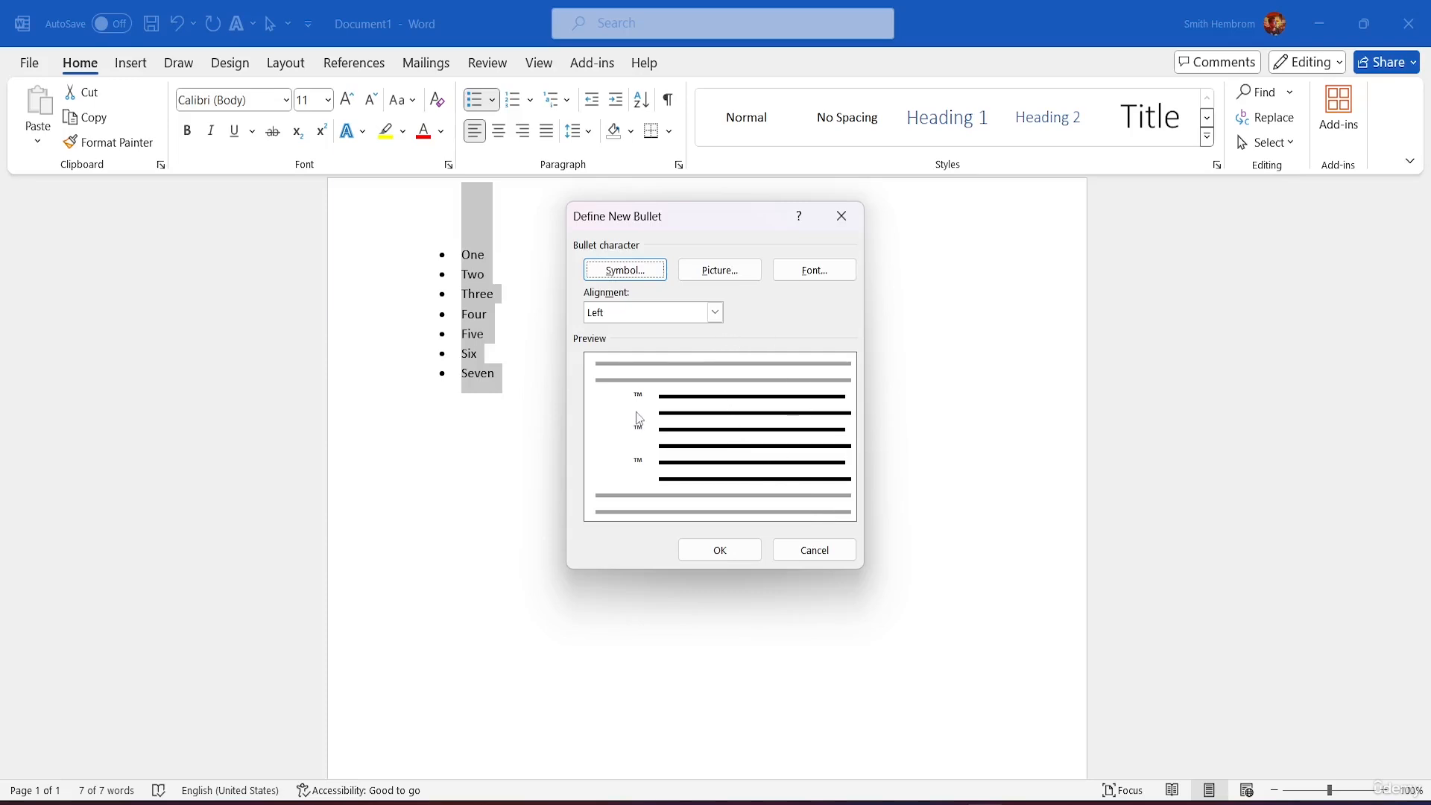
left_click(817, 264)
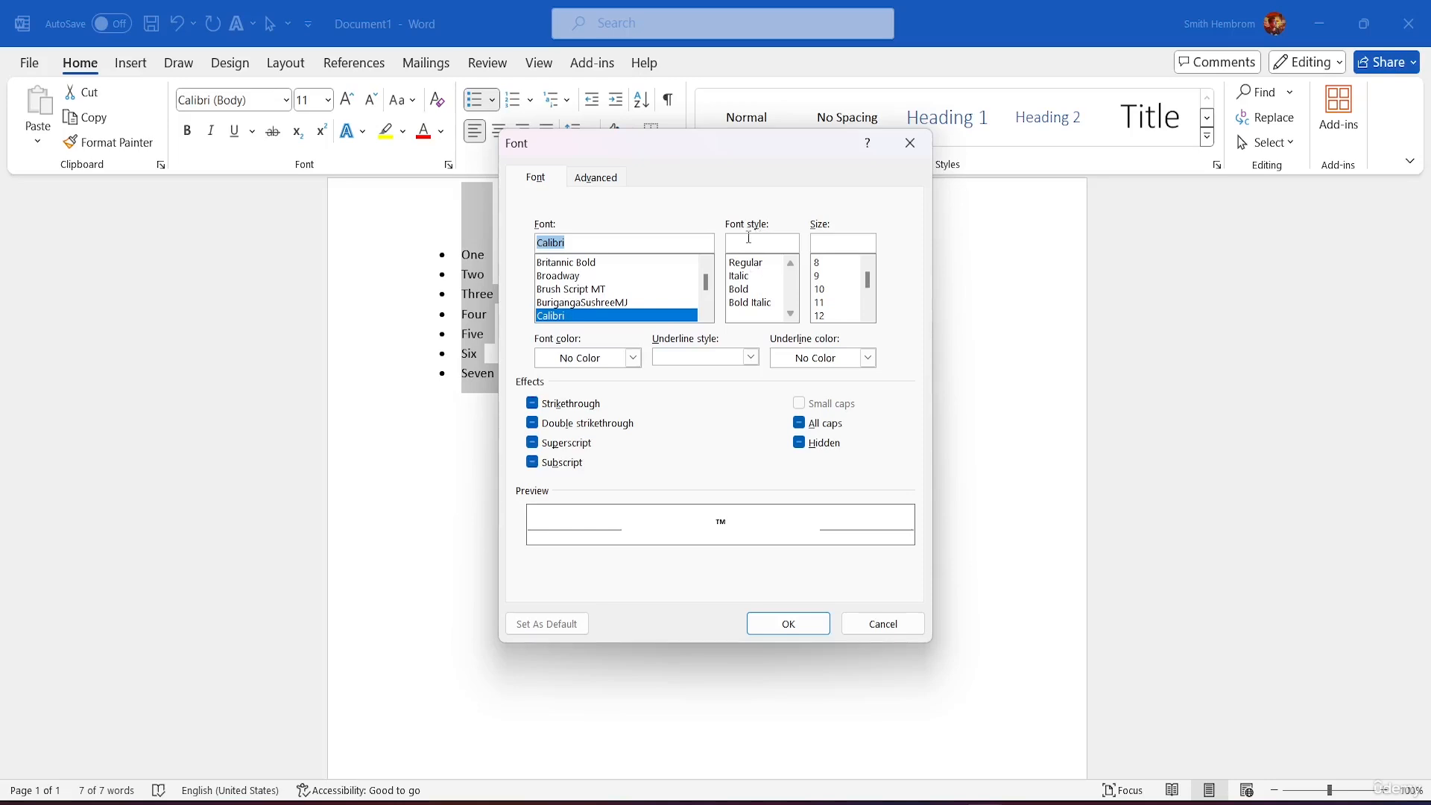
Step: Set the bullet font to Brush Script MT, Bold Italic, size 18
left_click(581, 291)
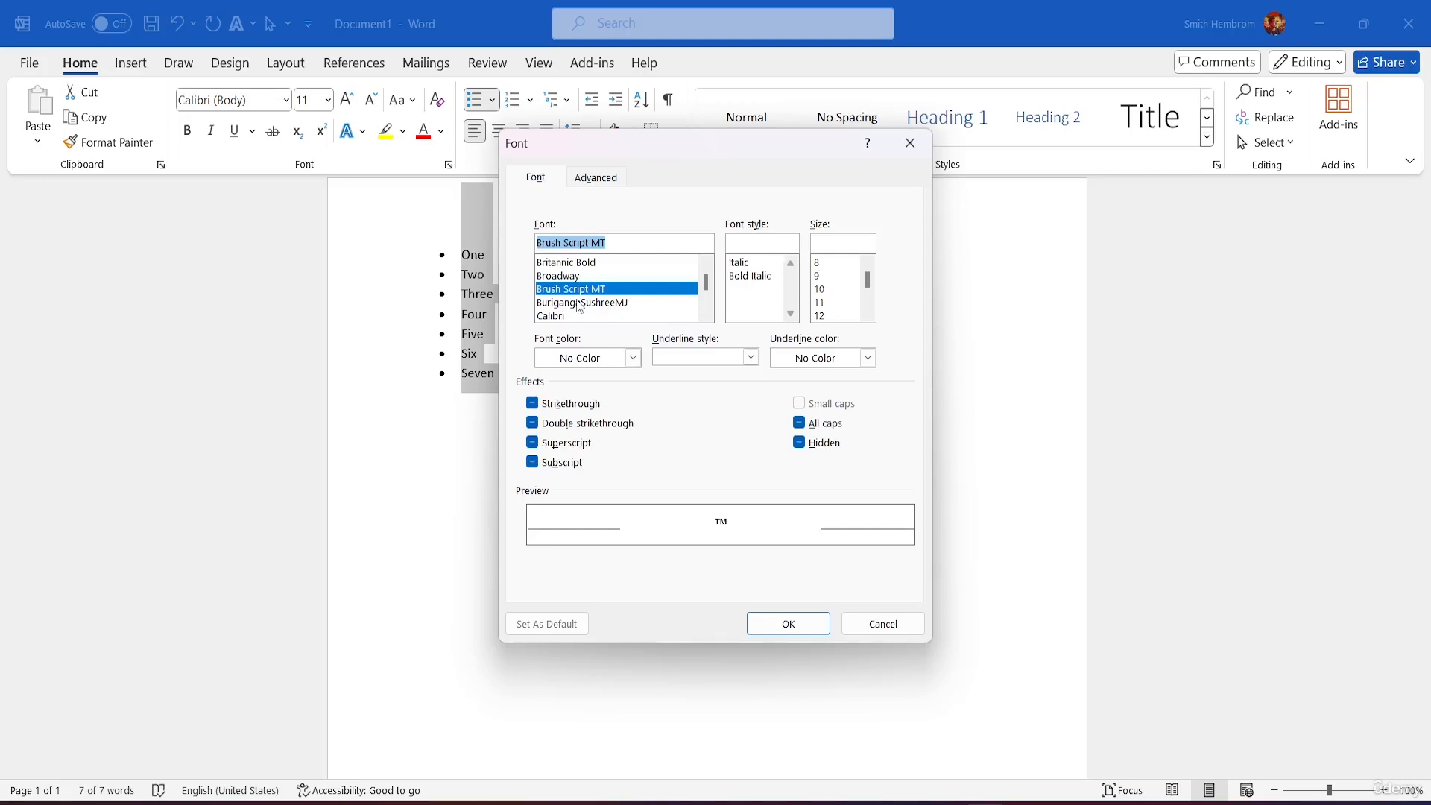
left_click(763, 277)
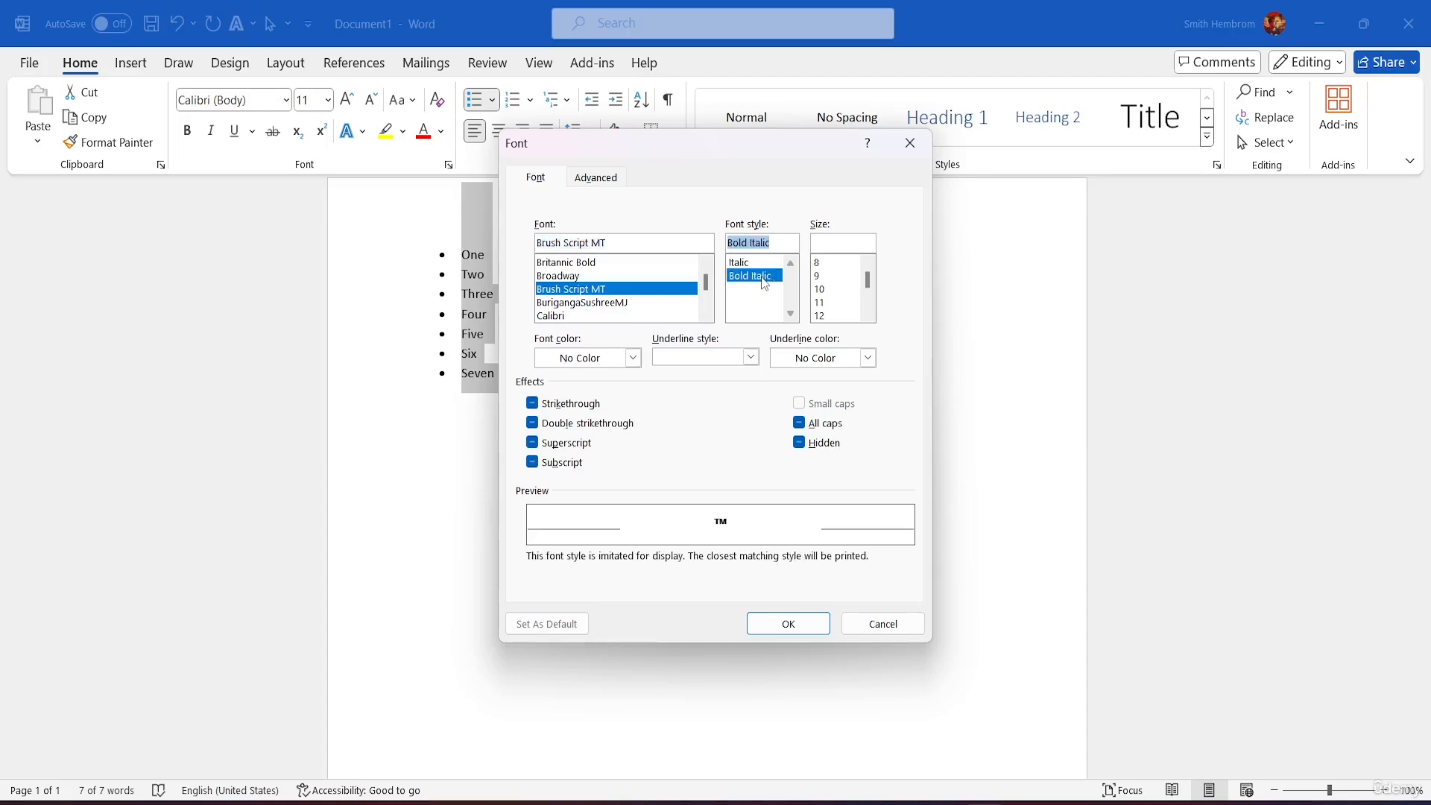
scroll(844, 279, "down", 2)
left_click(827, 276)
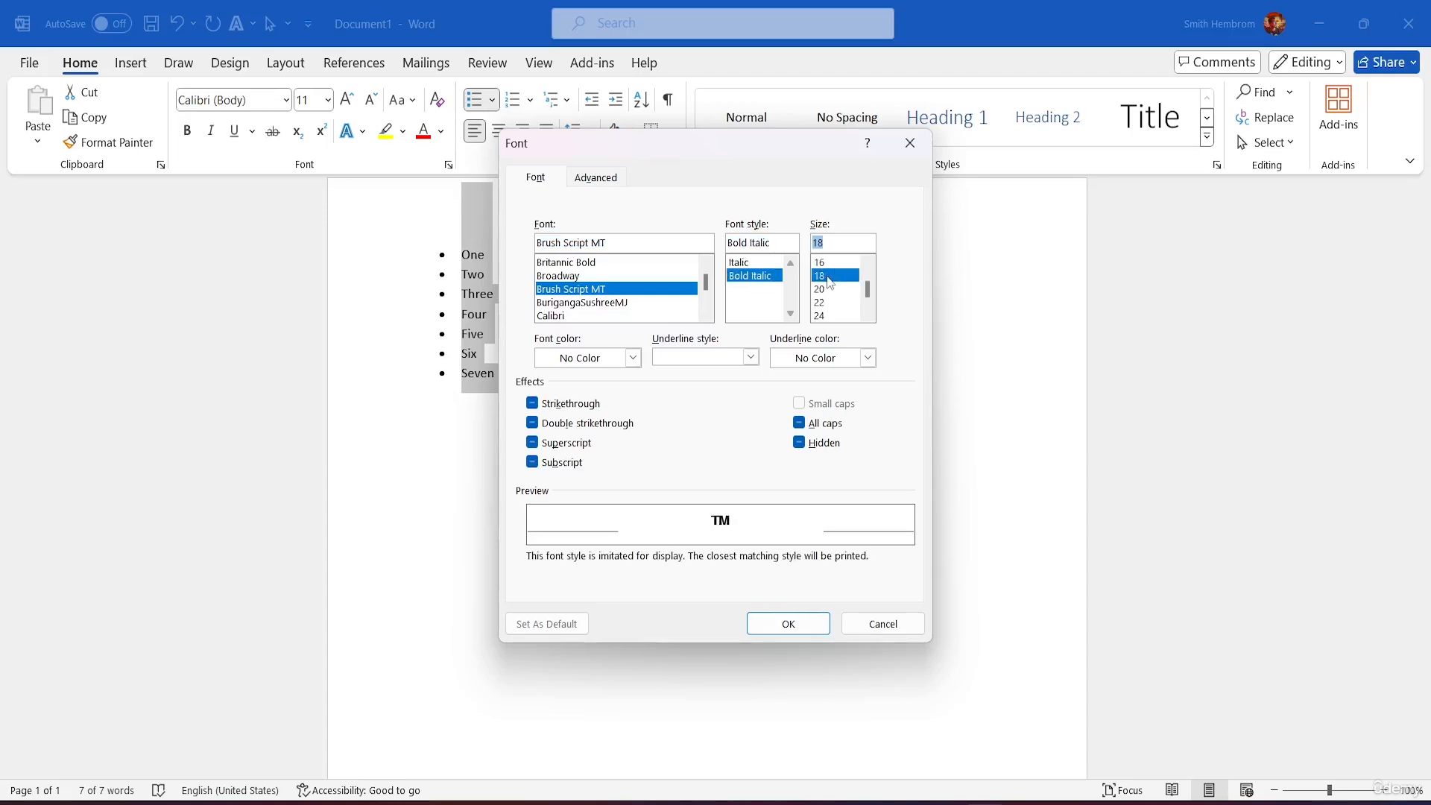
Step: Colour the bullet blue with an orange underline colour and confirm the font settings
left_click(633, 358)
left_click(604, 436)
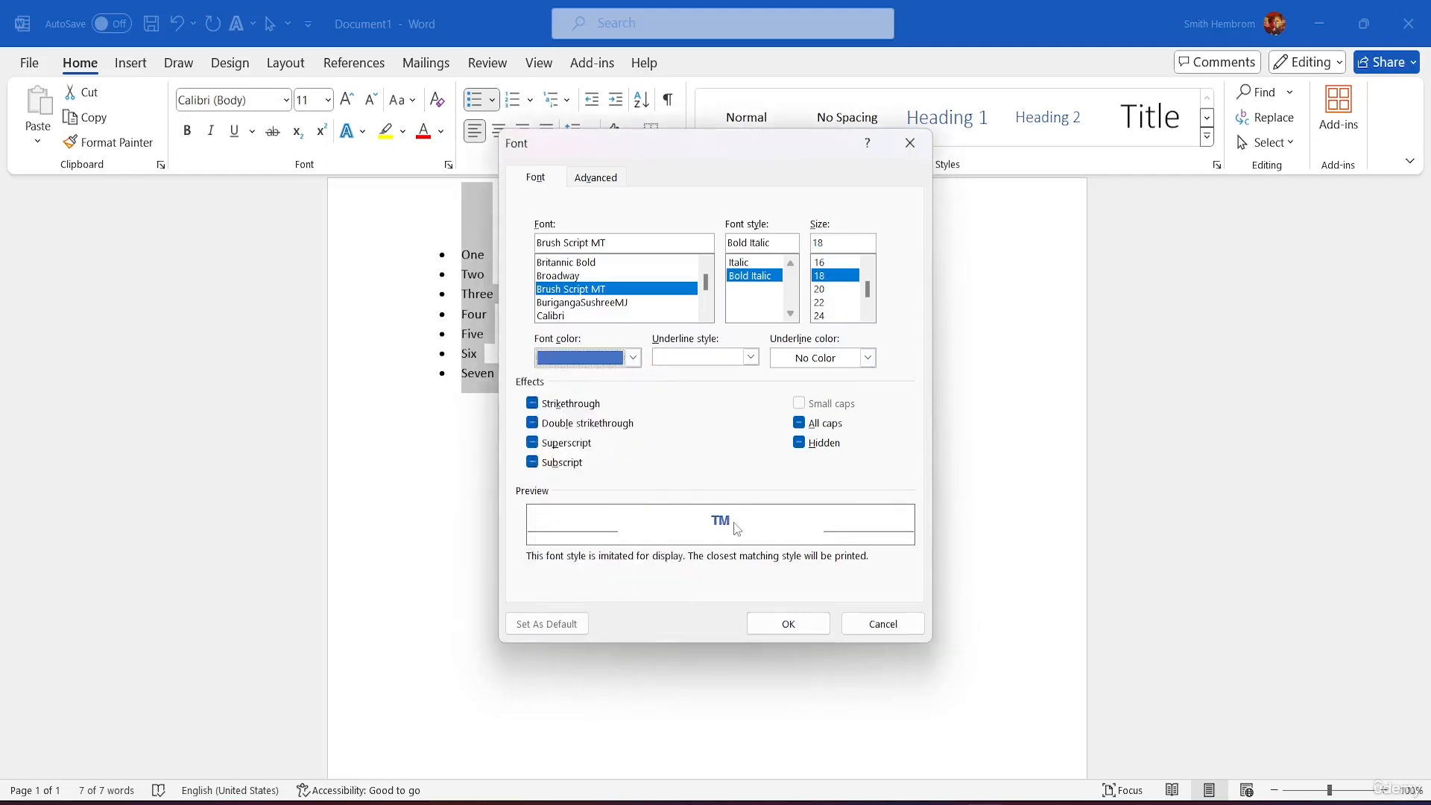
left_click(867, 359)
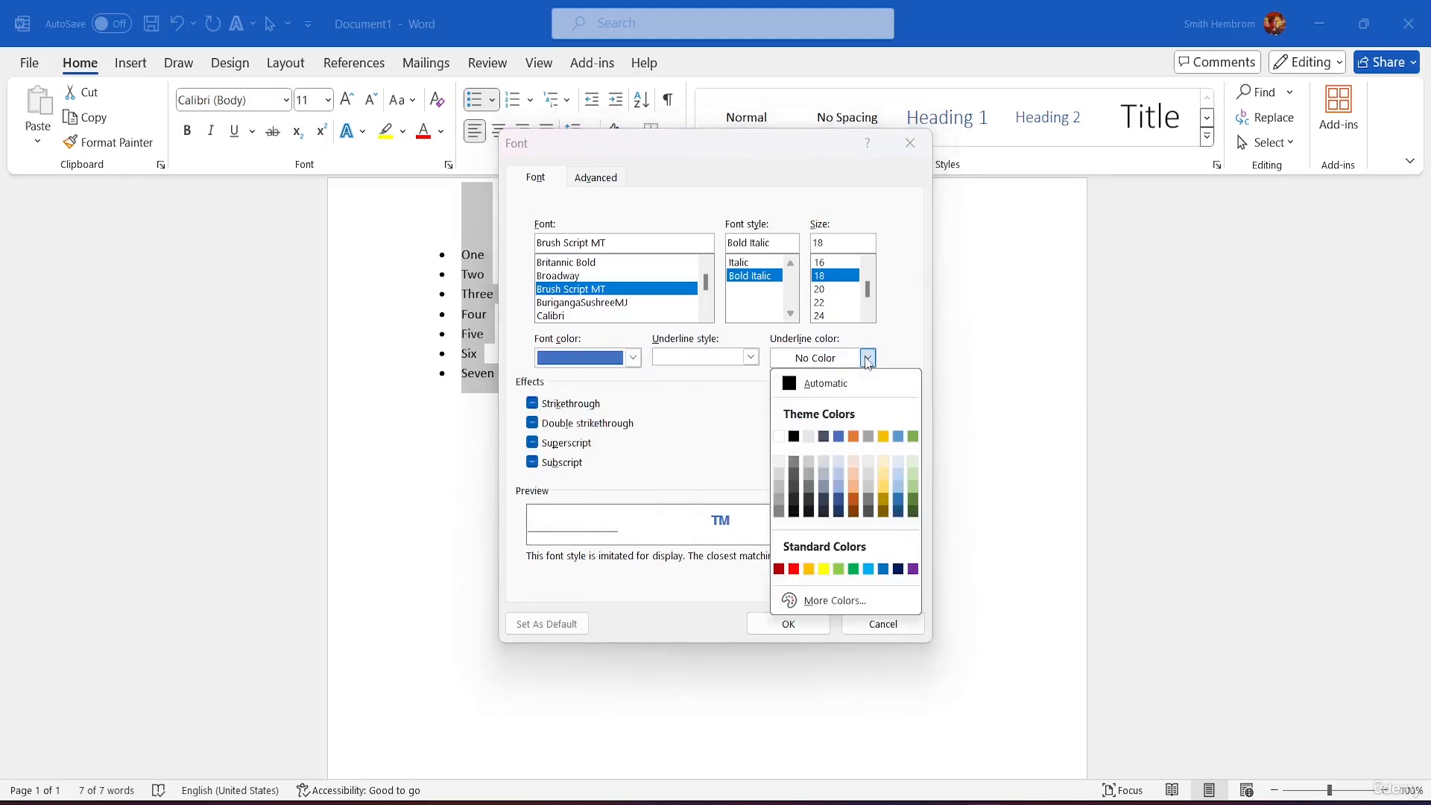
left_click(822, 471)
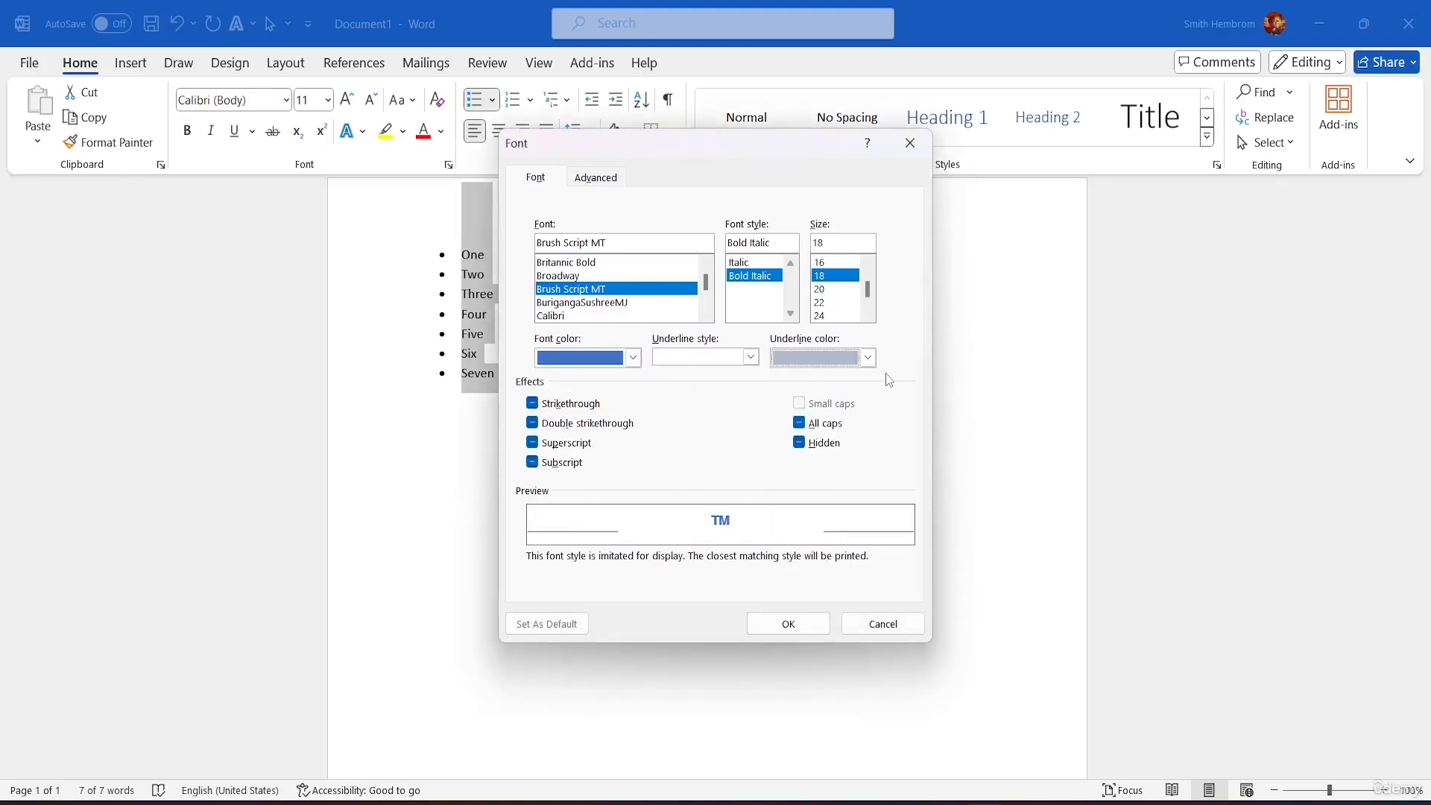
left_click(867, 358)
left_click(854, 437)
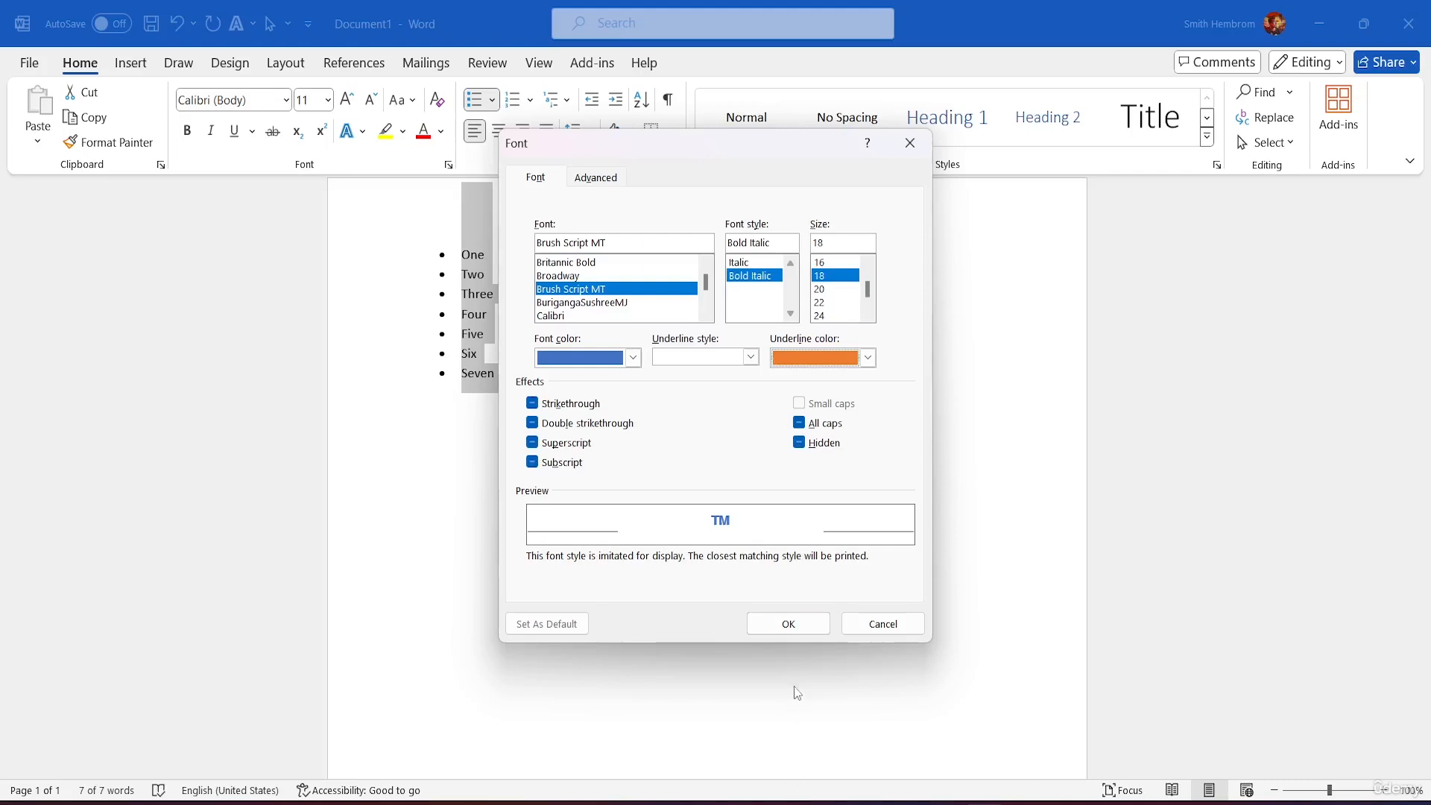
left_click(782, 626)
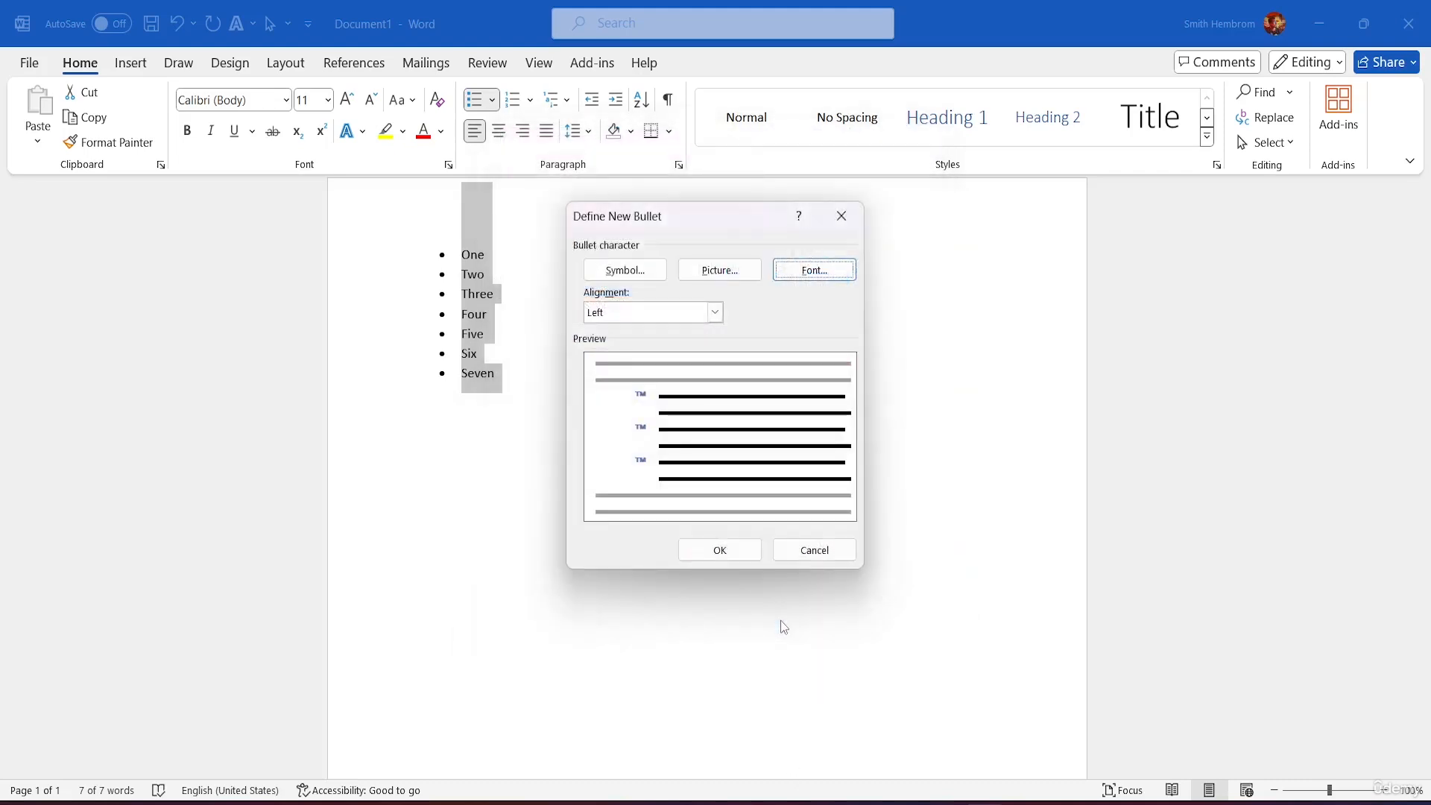
Step: Apply the blue ™ bullet to the list and return to the new bullet's font settings
left_click(730, 550)
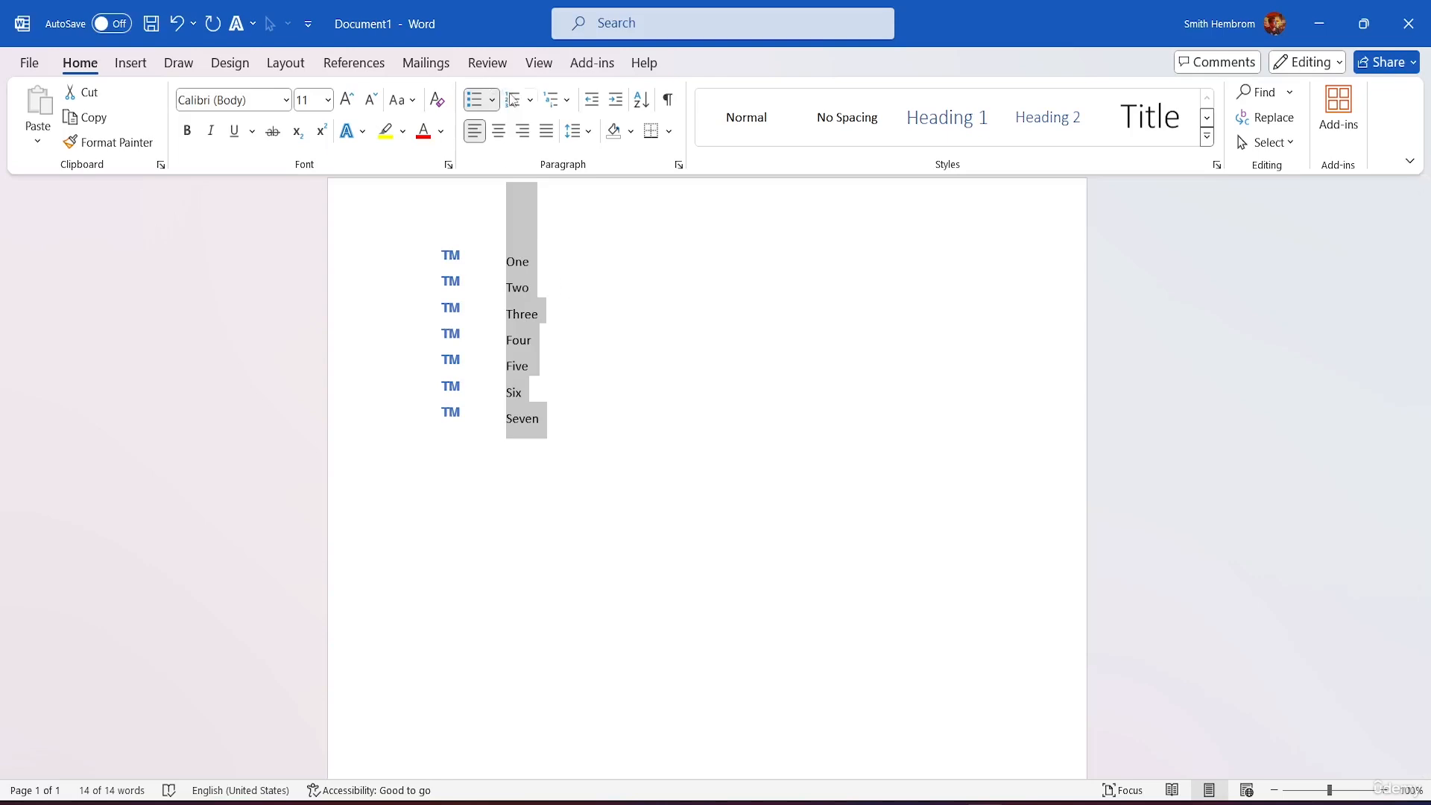
left_click(492, 99)
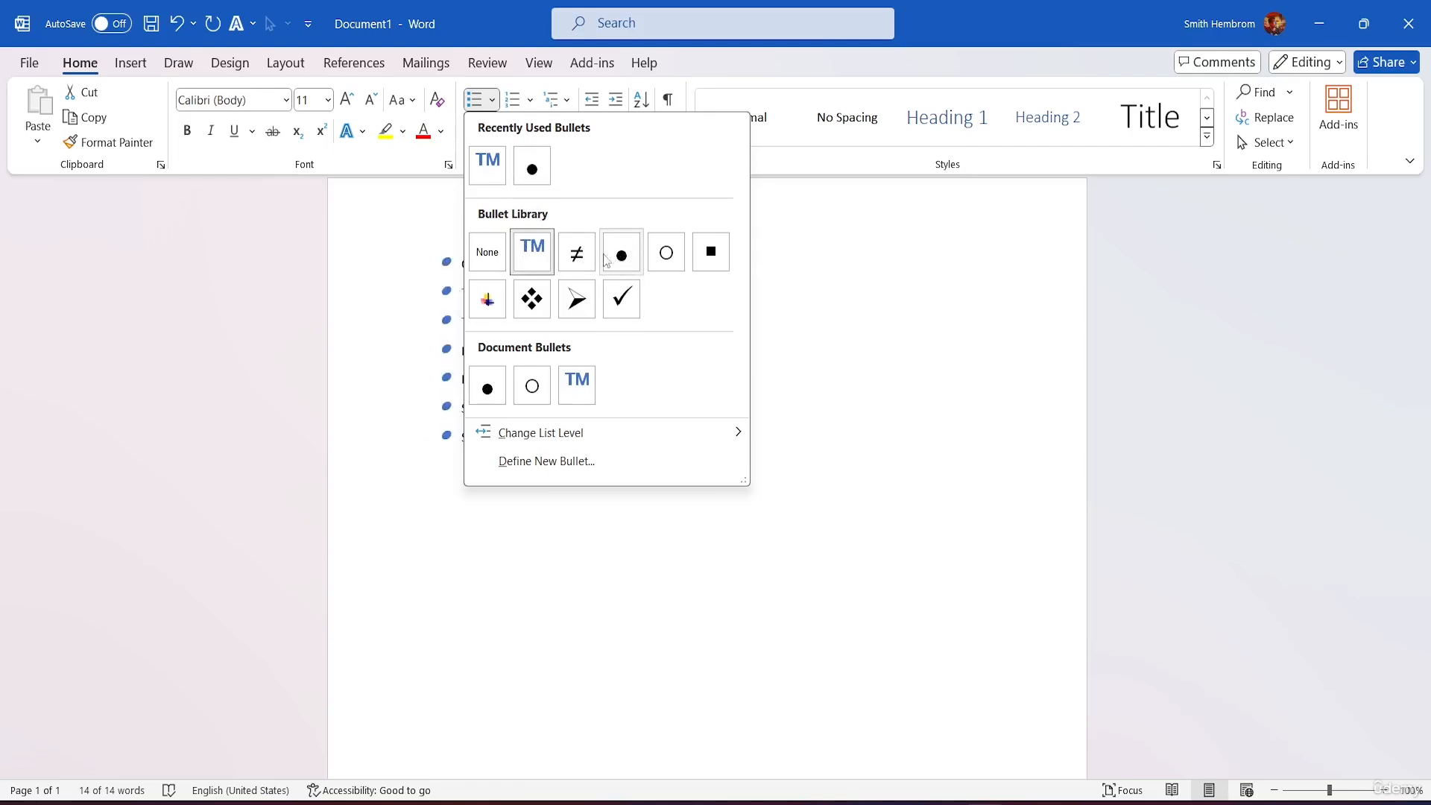
left_click(561, 462)
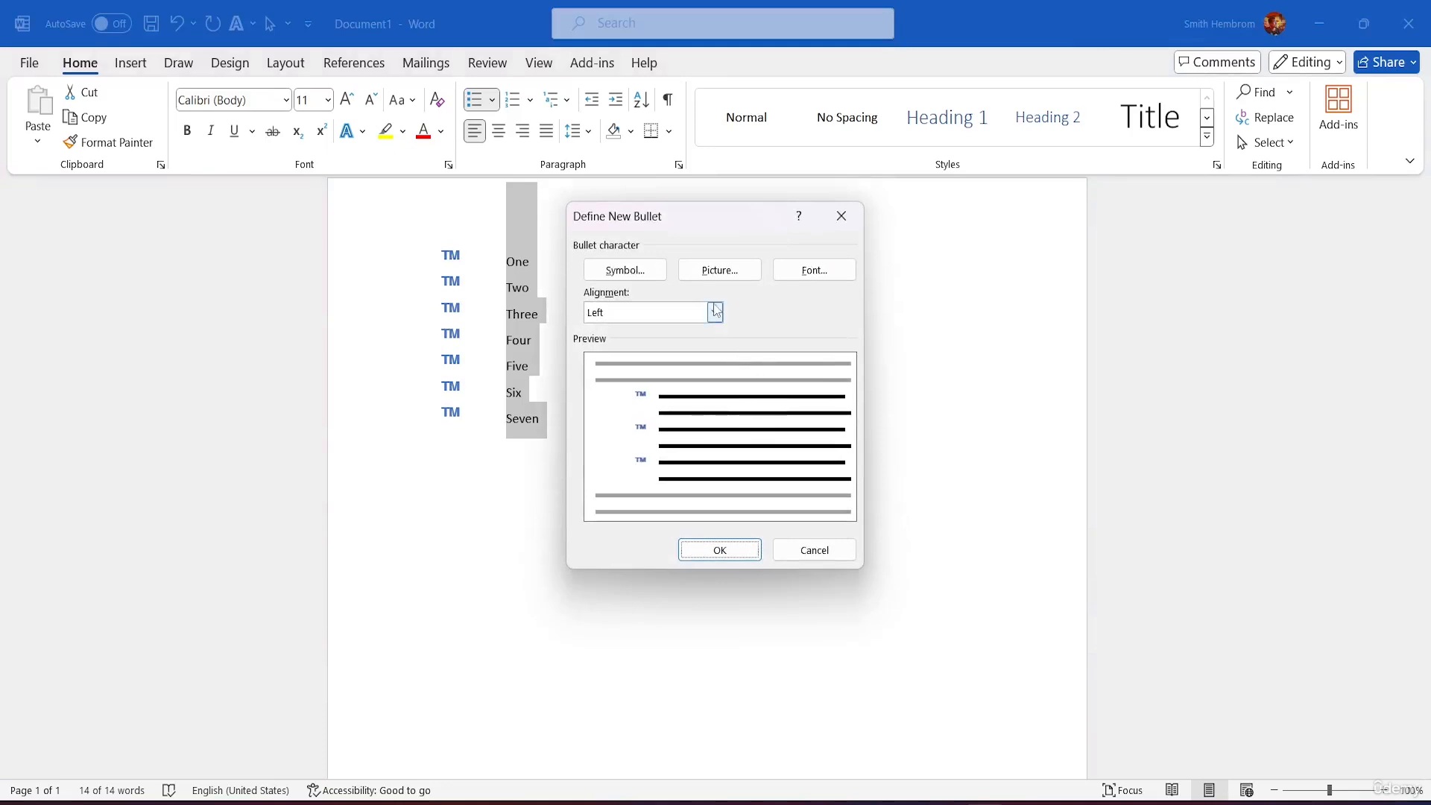
left_click(814, 270)
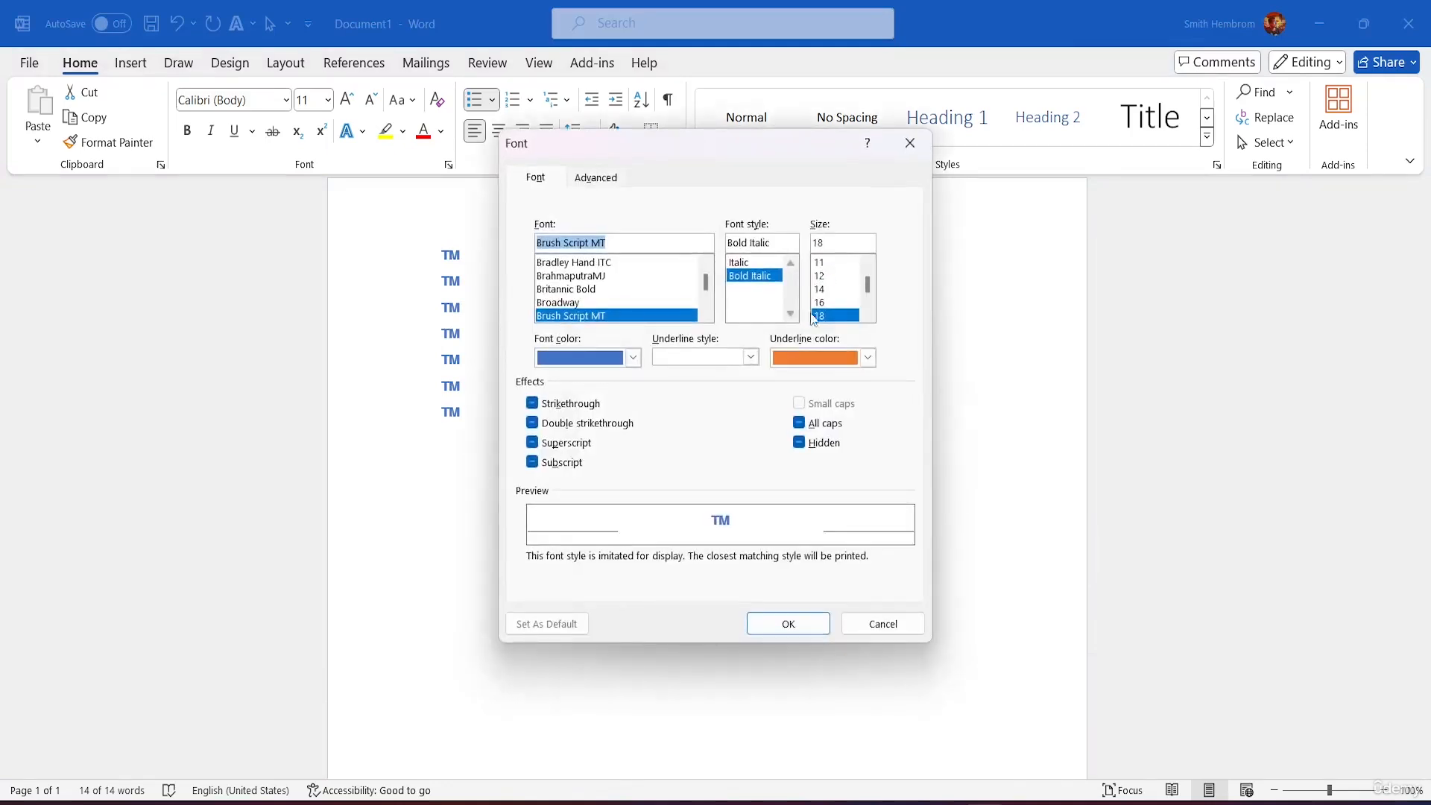
Step: Restyle the ™ bullet as black Italic with a black underline colour and apply it
left_click(633, 357)
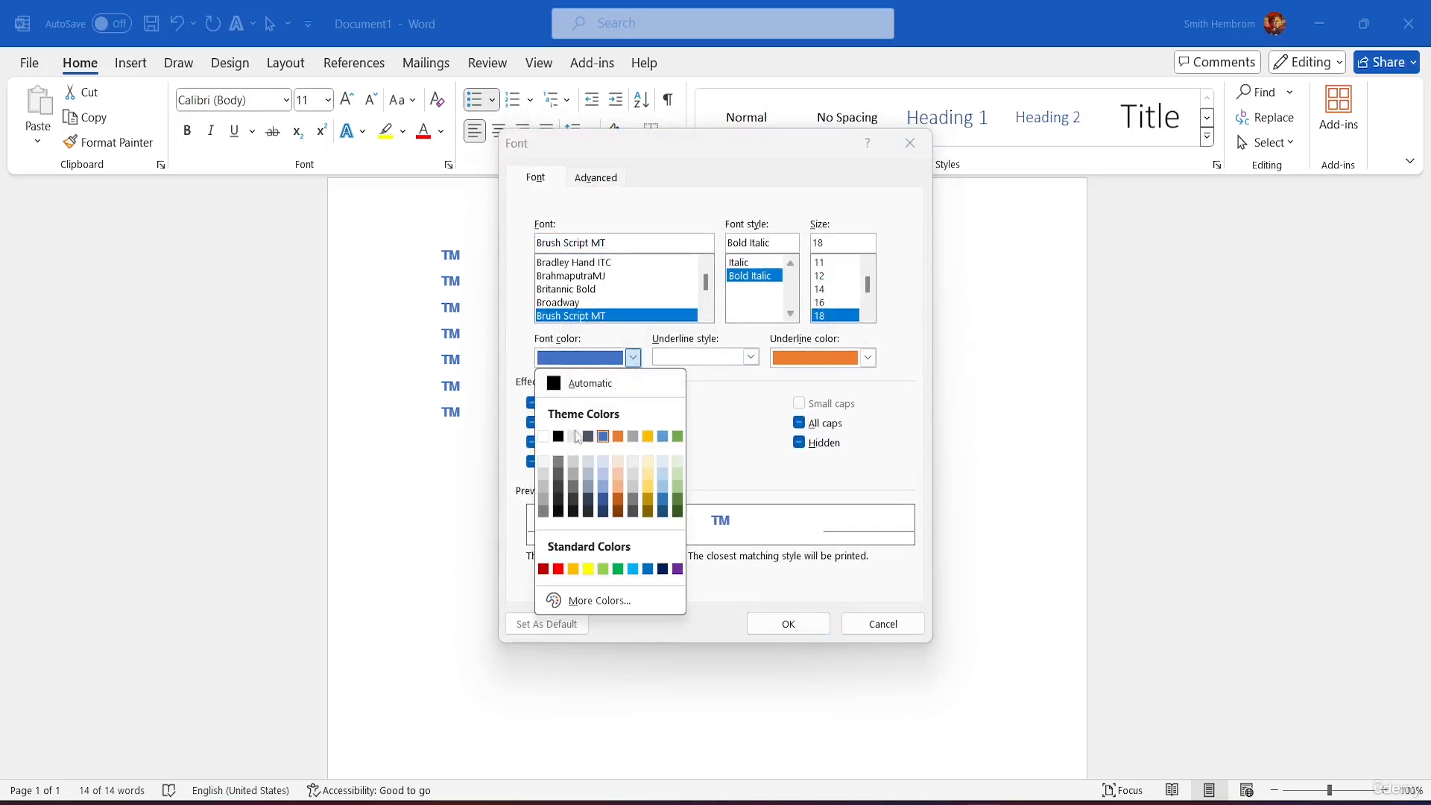
left_click(558, 438)
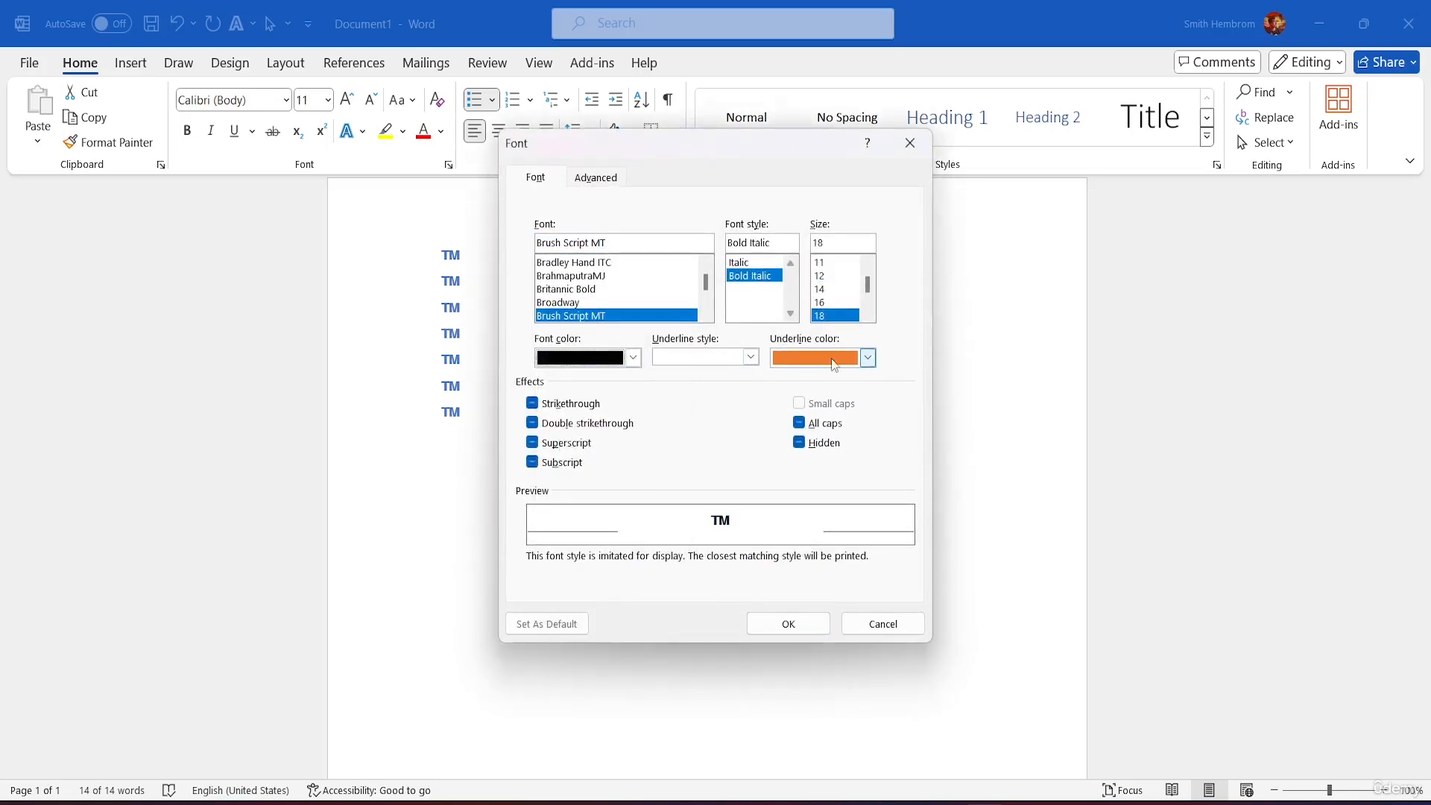
left_click(867, 357)
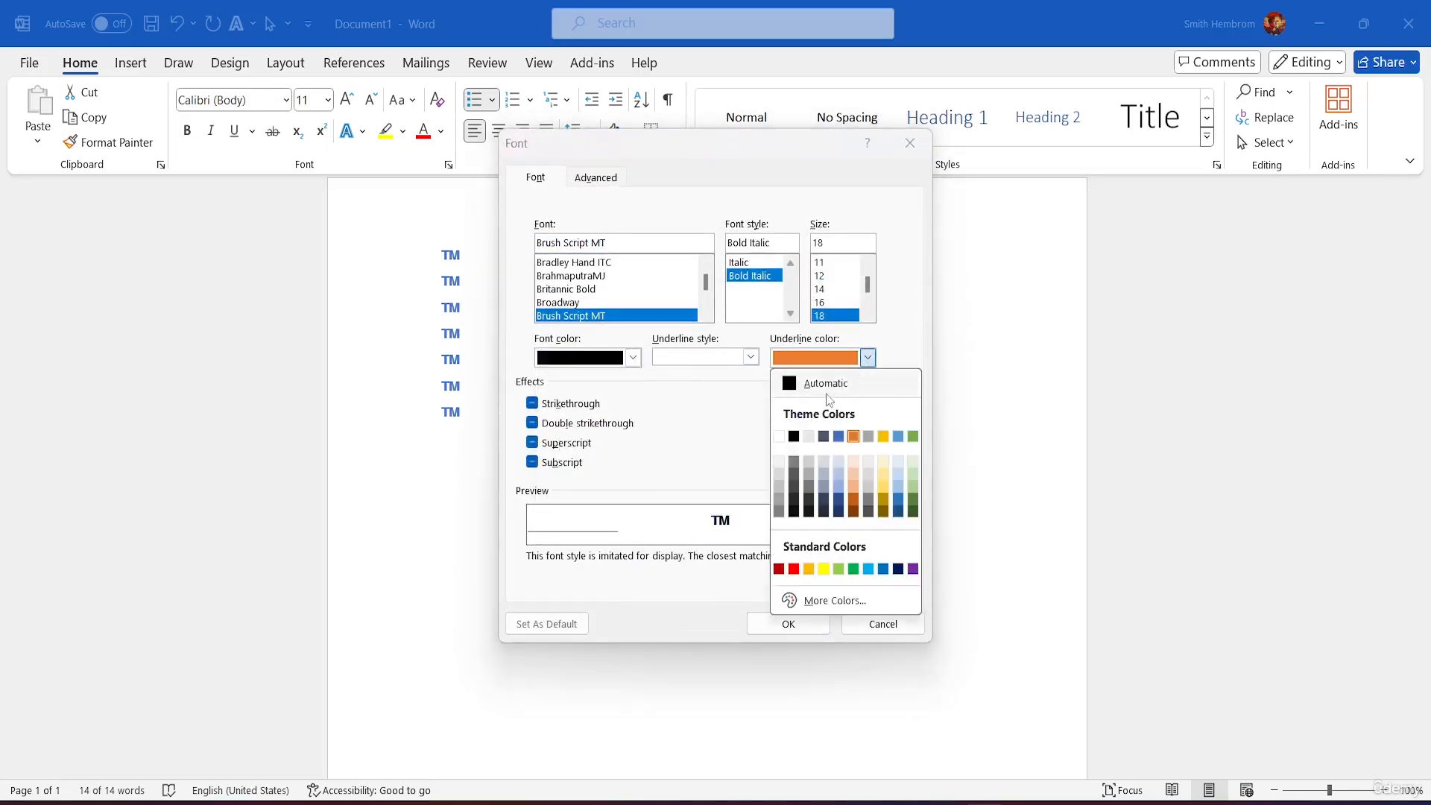
left_click(796, 438)
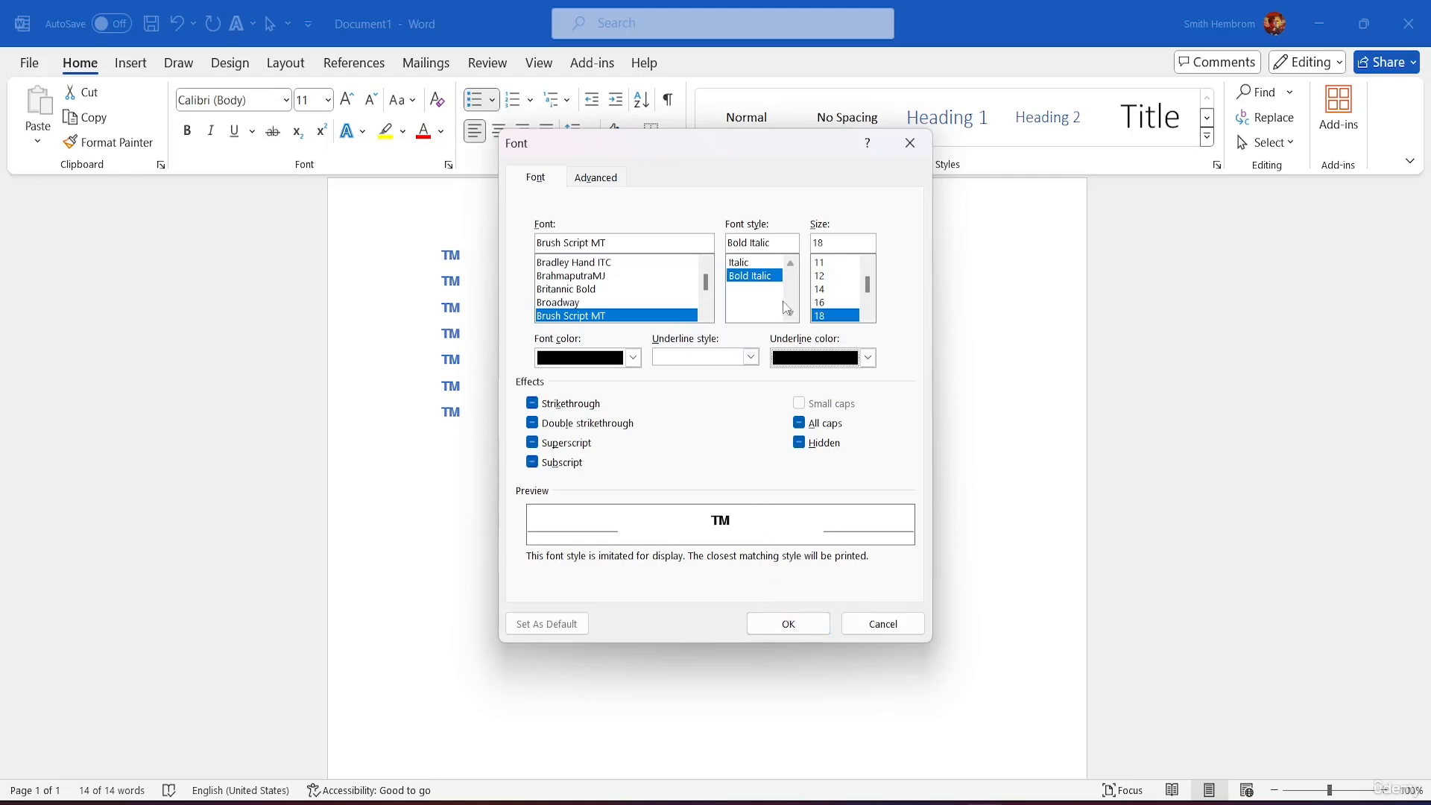
left_click(755, 262)
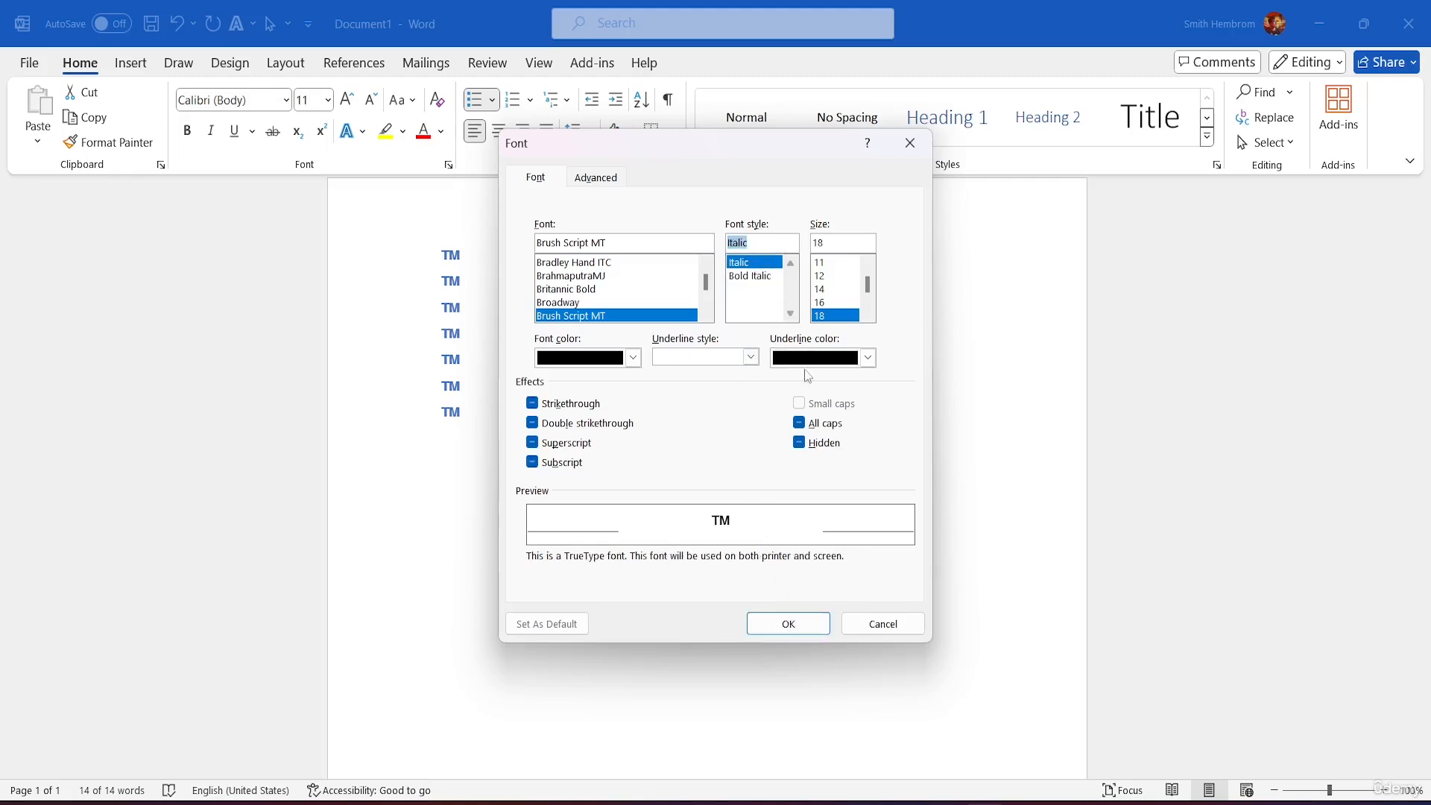
left_click(767, 624)
left_click(722, 549)
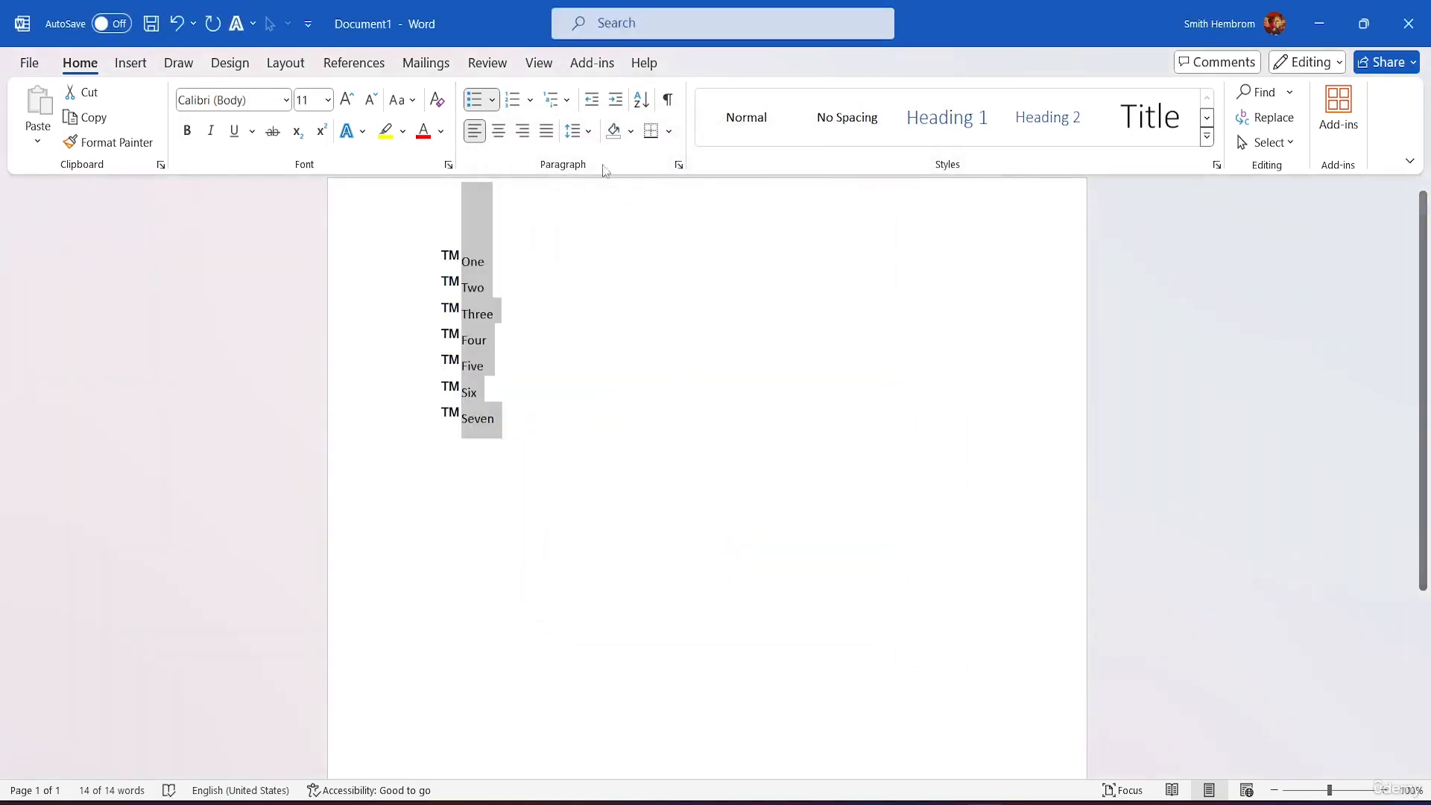
Step: Switch to round bullets, clear the list's formatting, then reapply round bullets from Recently Used
left_click(492, 101)
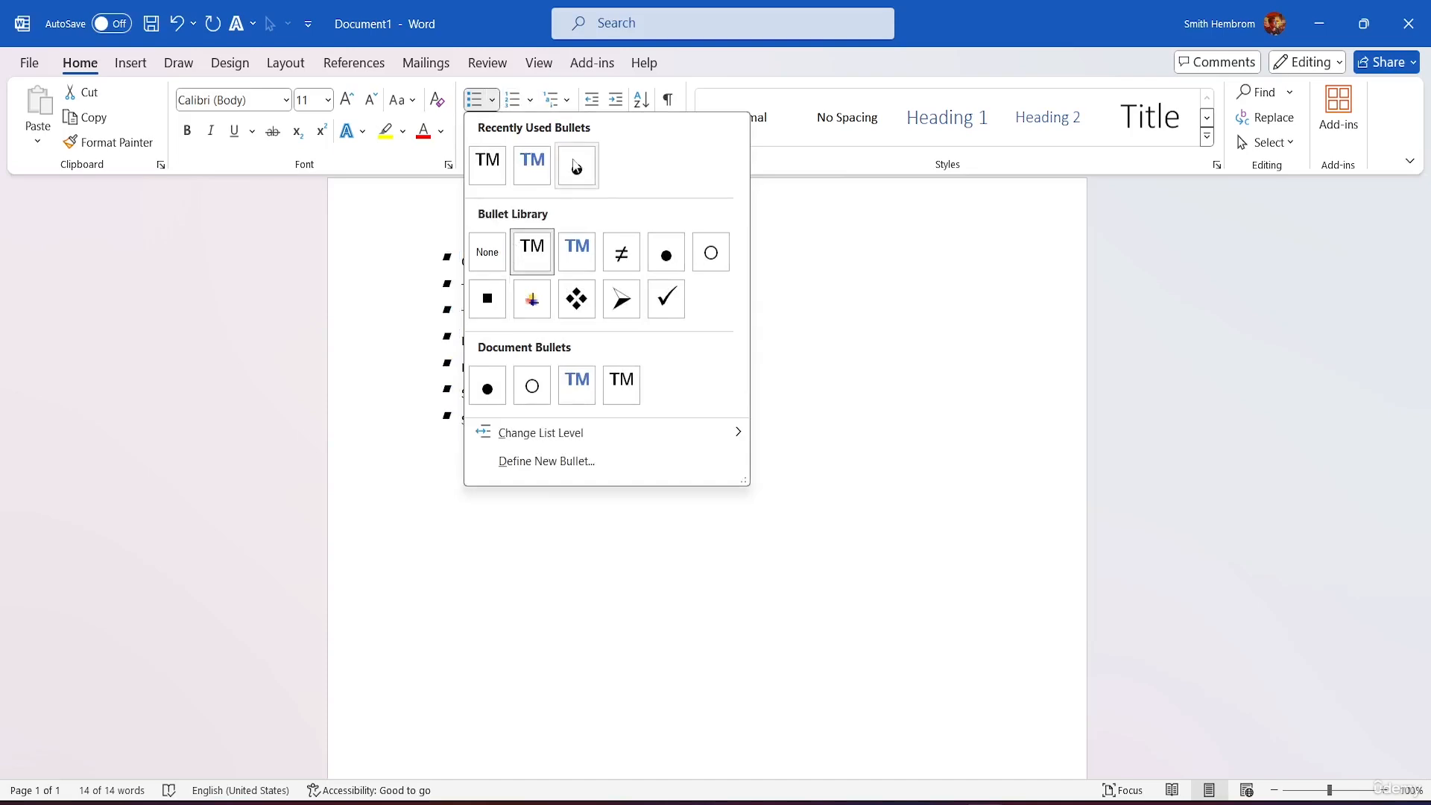
left_click(666, 255)
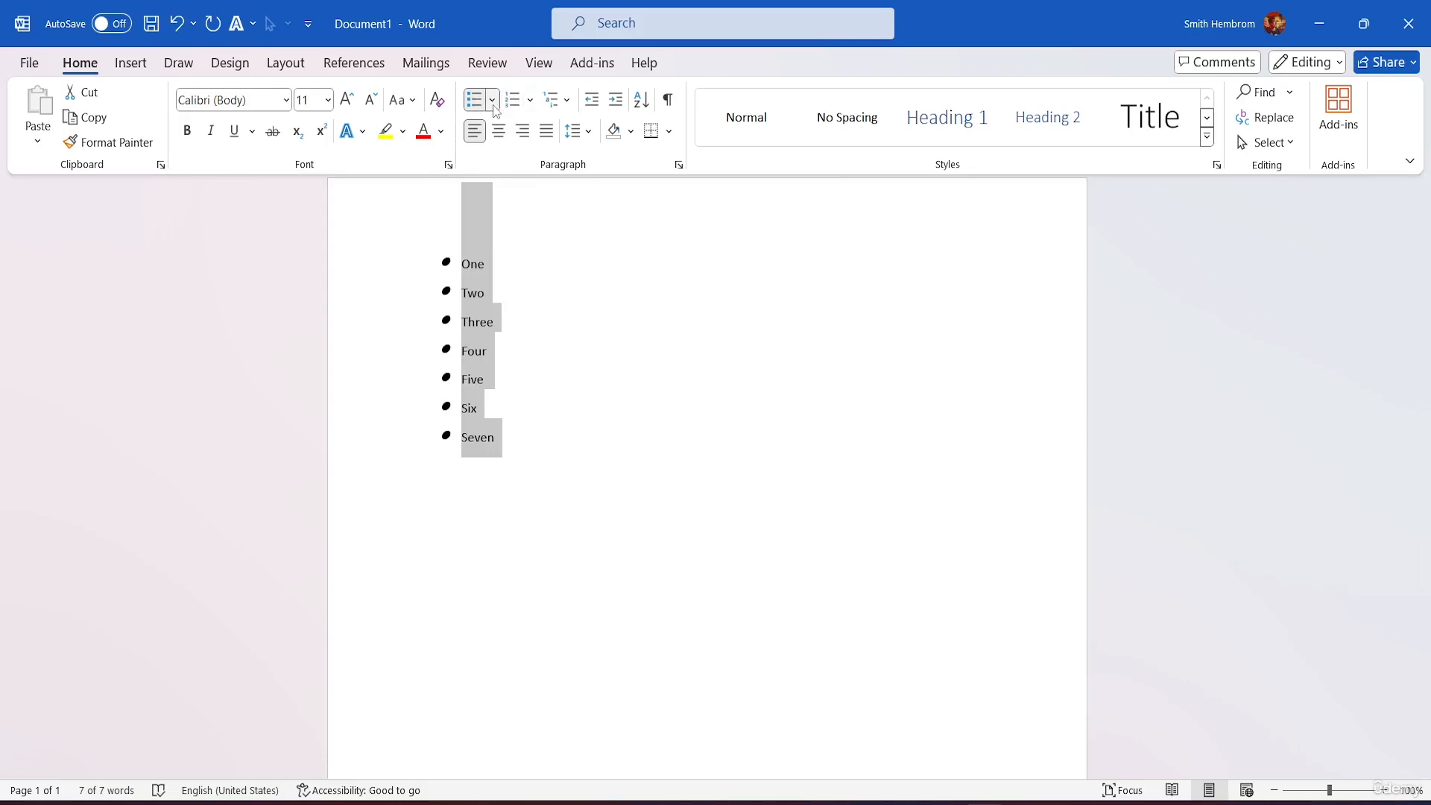
left_click(668, 102)
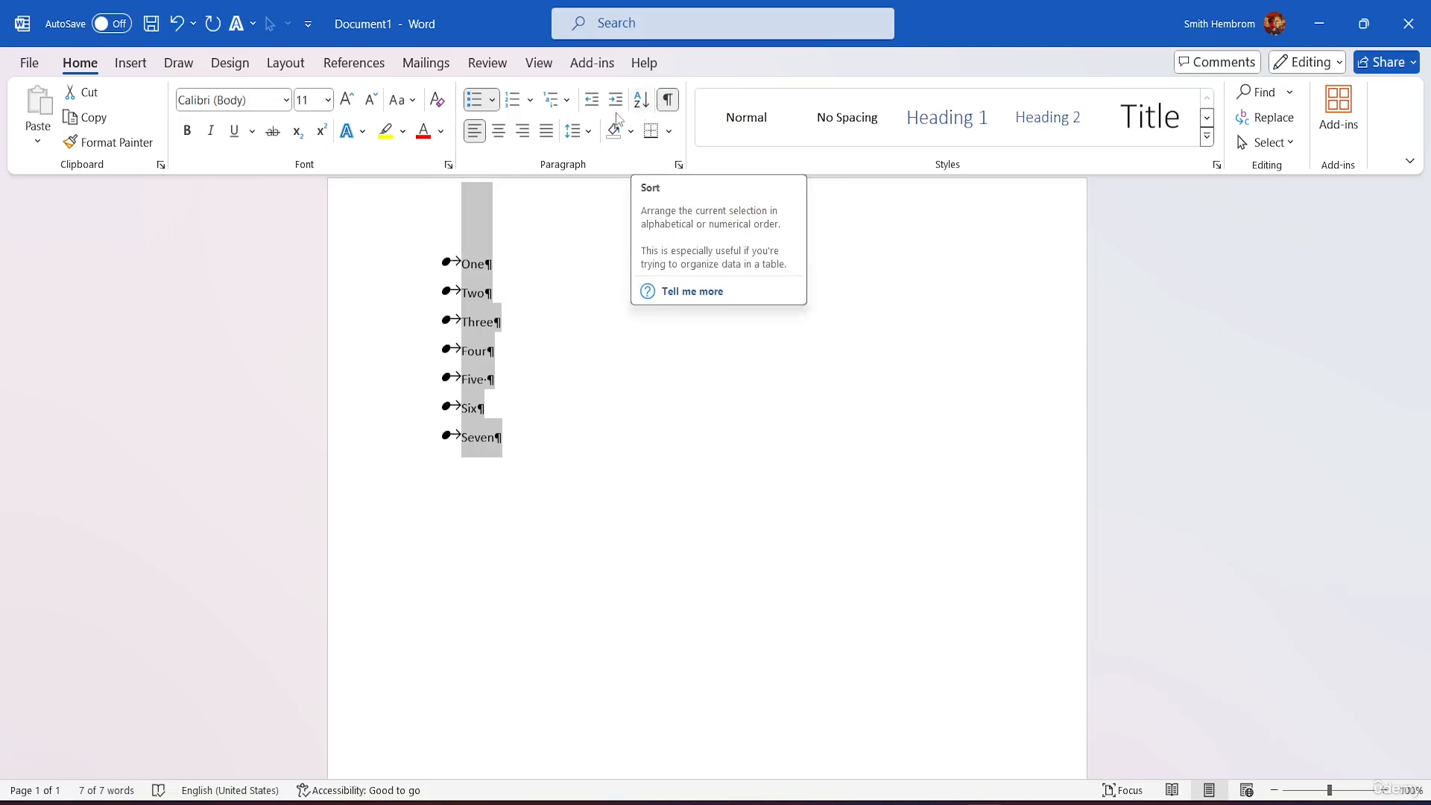
left_click(436, 102)
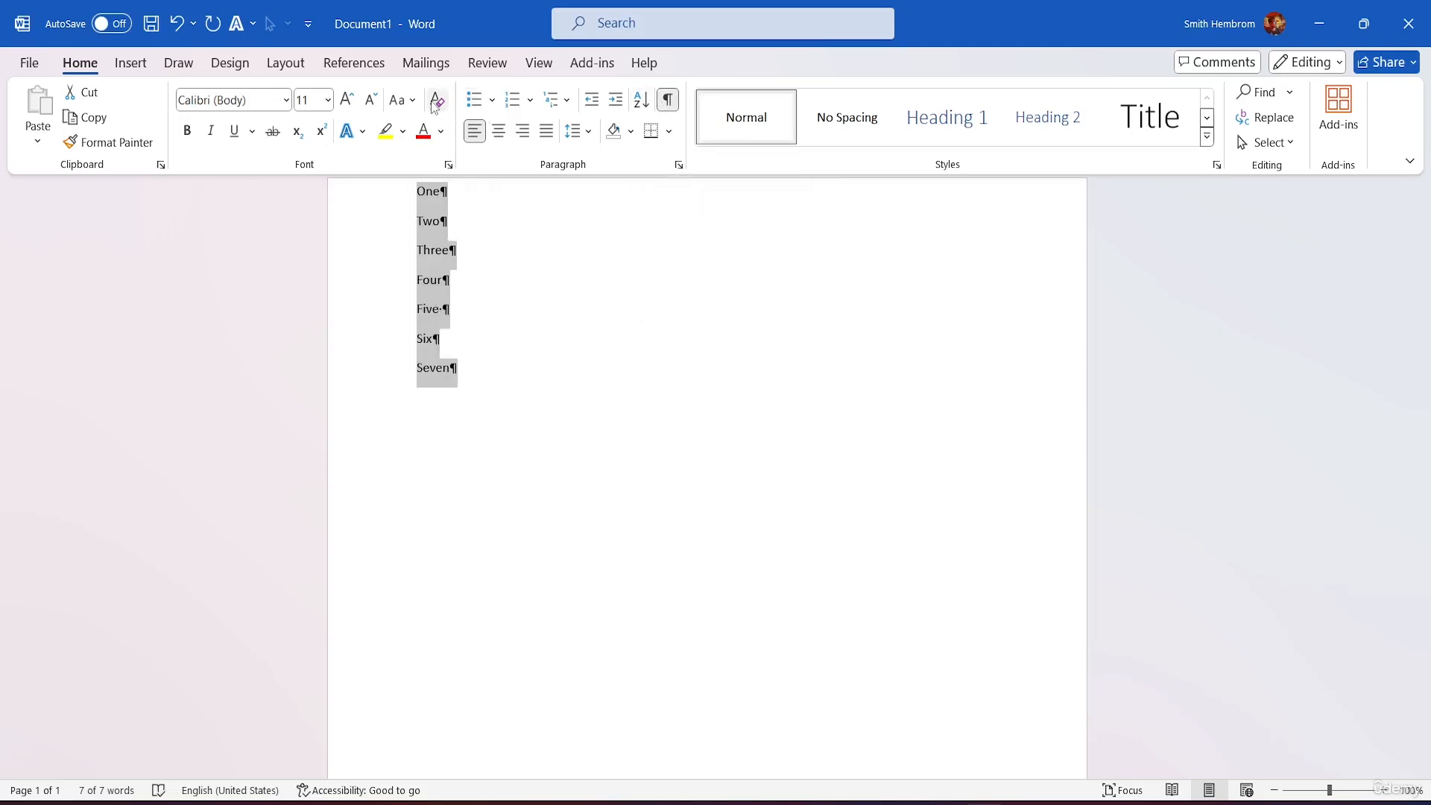
left_click(673, 104)
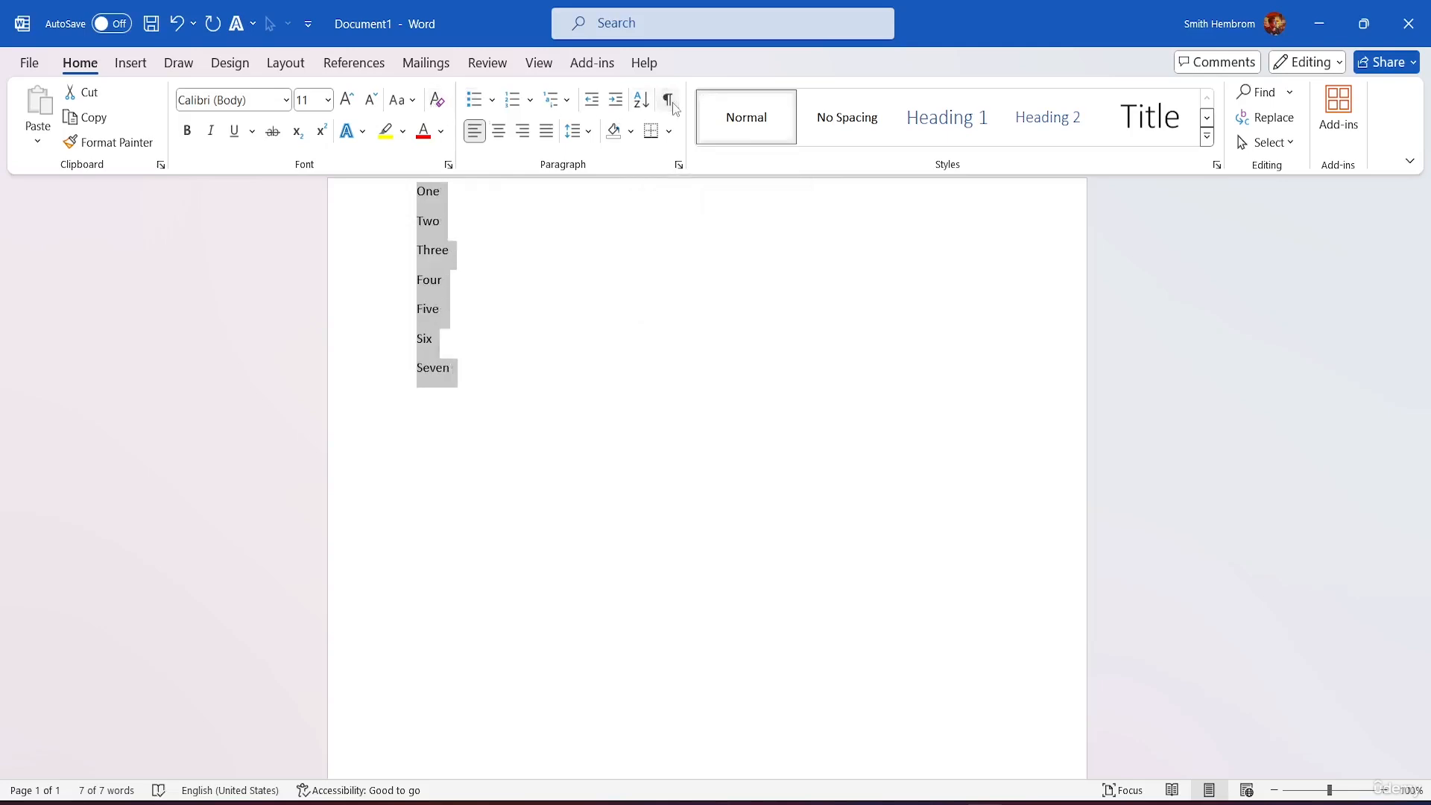
left_click(493, 102)
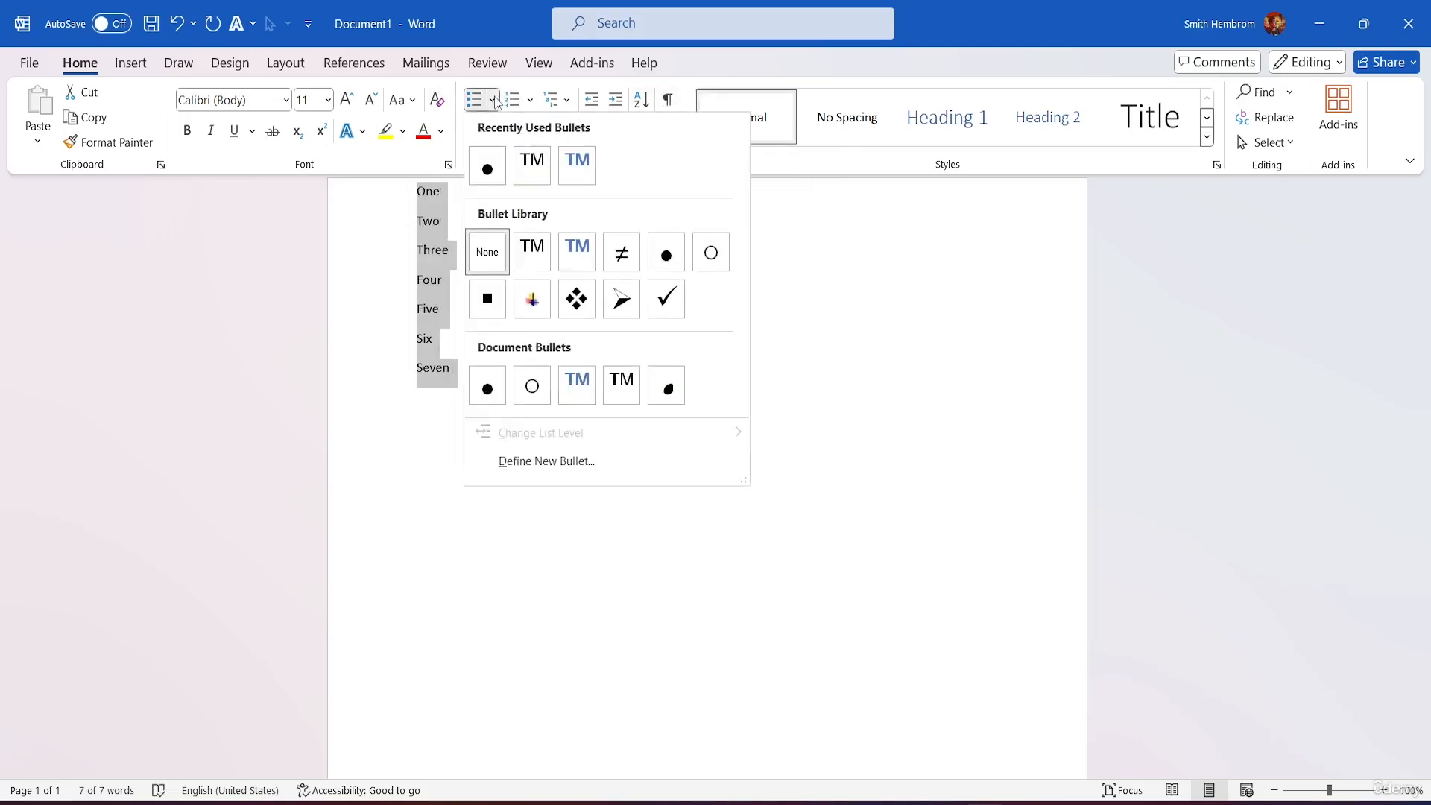
left_click(494, 171)
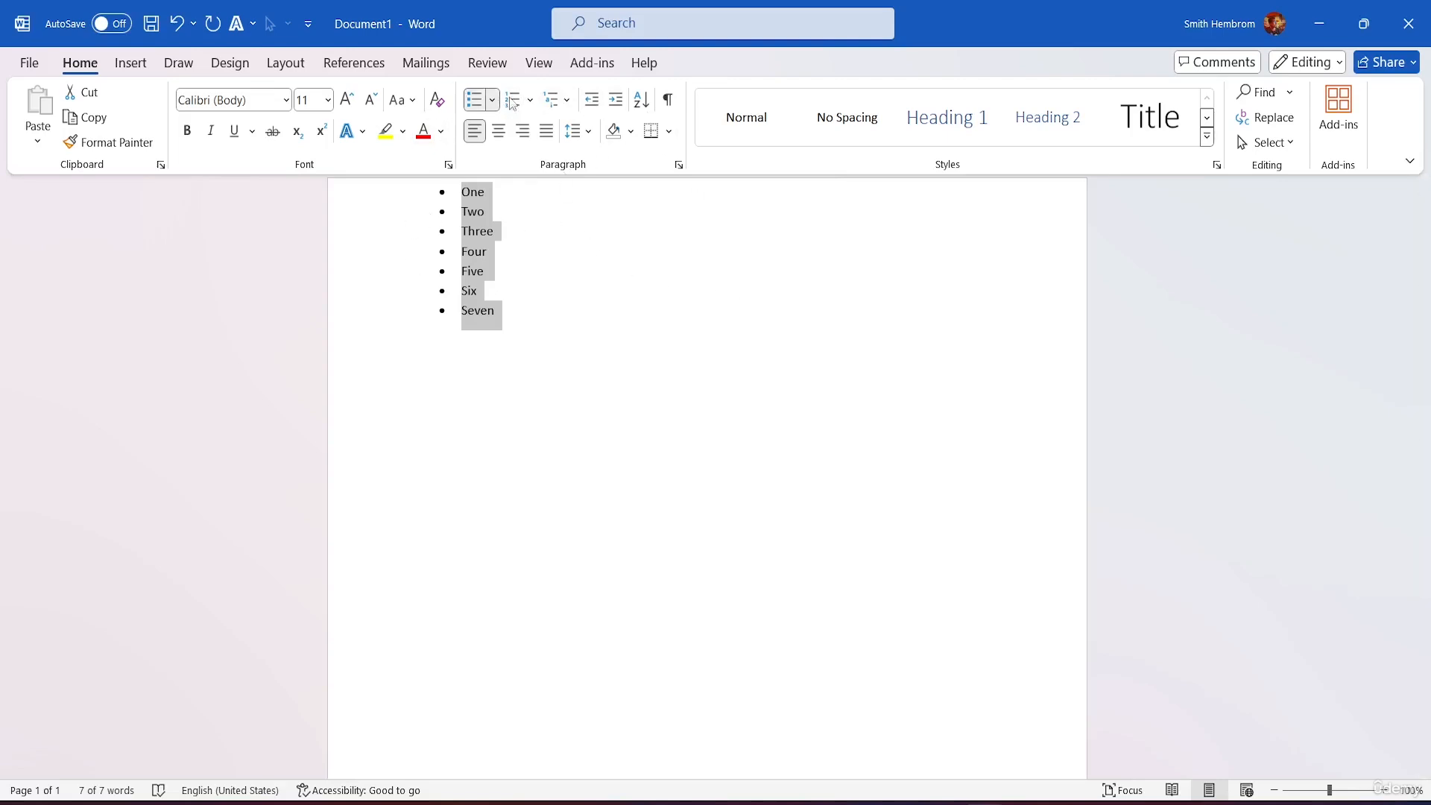
Step: Raise the list's Spacing Before to 60 pt and reselect the whole list
left_click(286, 66)
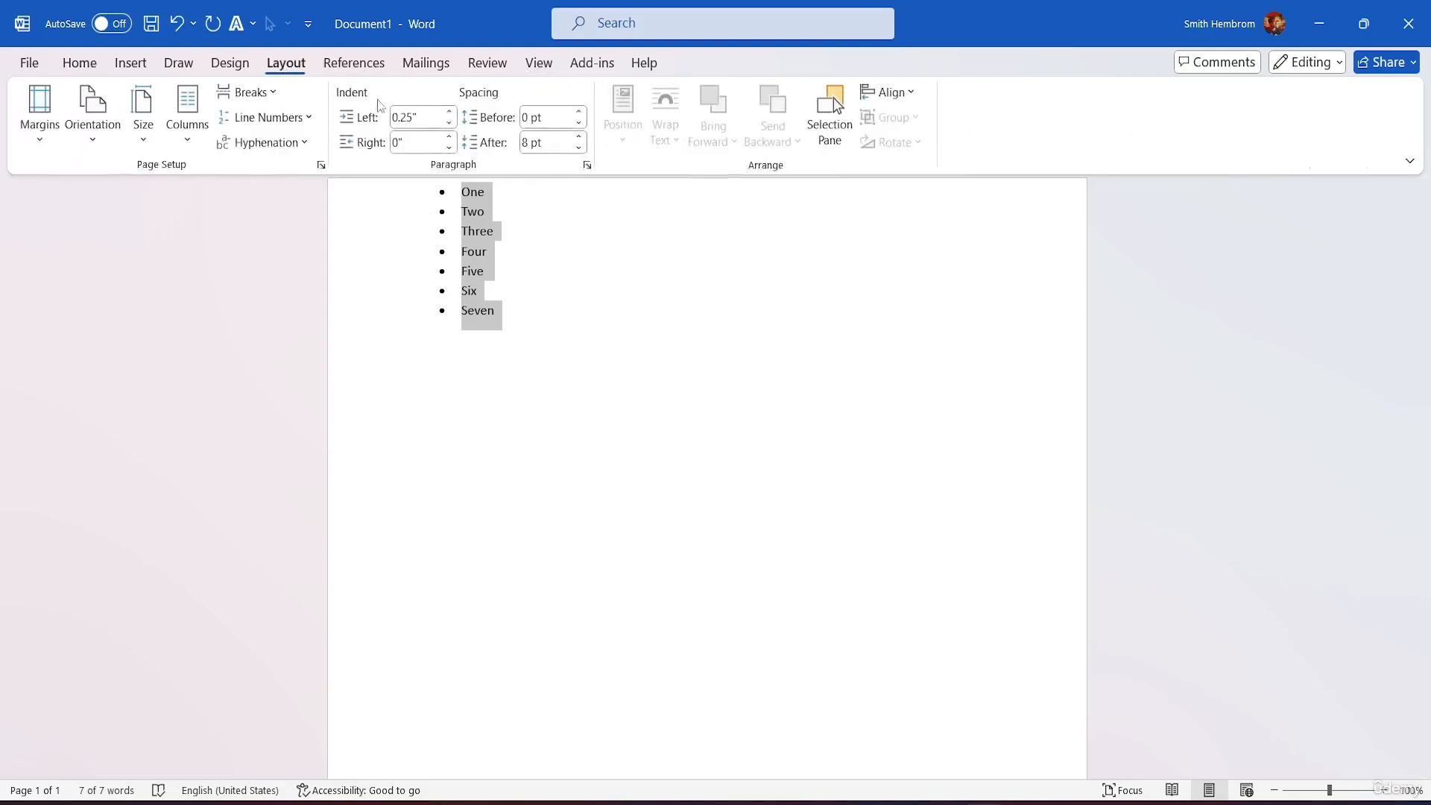
left_click(579, 123)
left_click(579, 112)
left_click(579, 112)
left_click(579, 112)
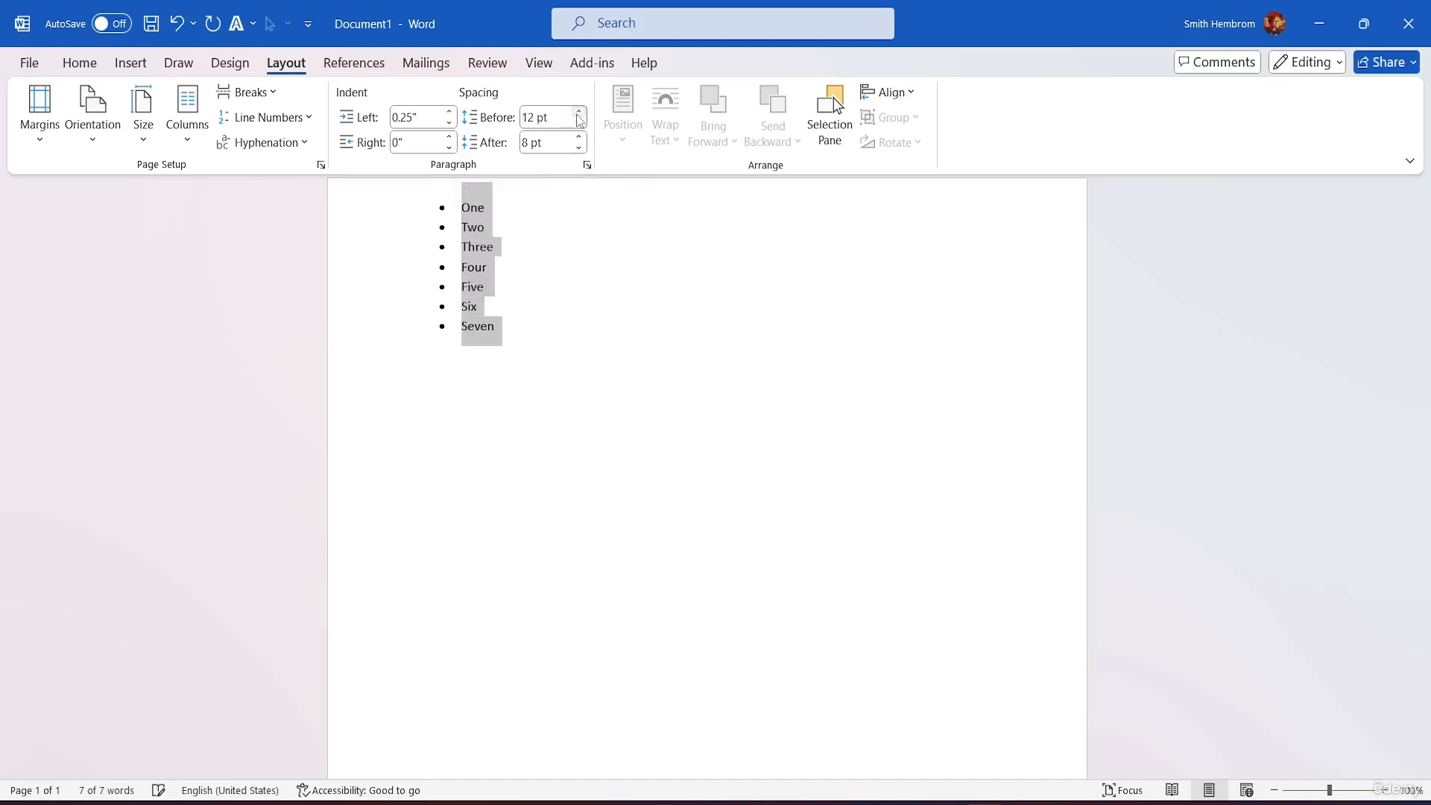
left_click(579, 112)
left_click(579, 112)
left_click(579, 112)
left_click(579, 112)
left_click(579, 111)
left_click(579, 112)
left_click(579, 112)
left_click(579, 111)
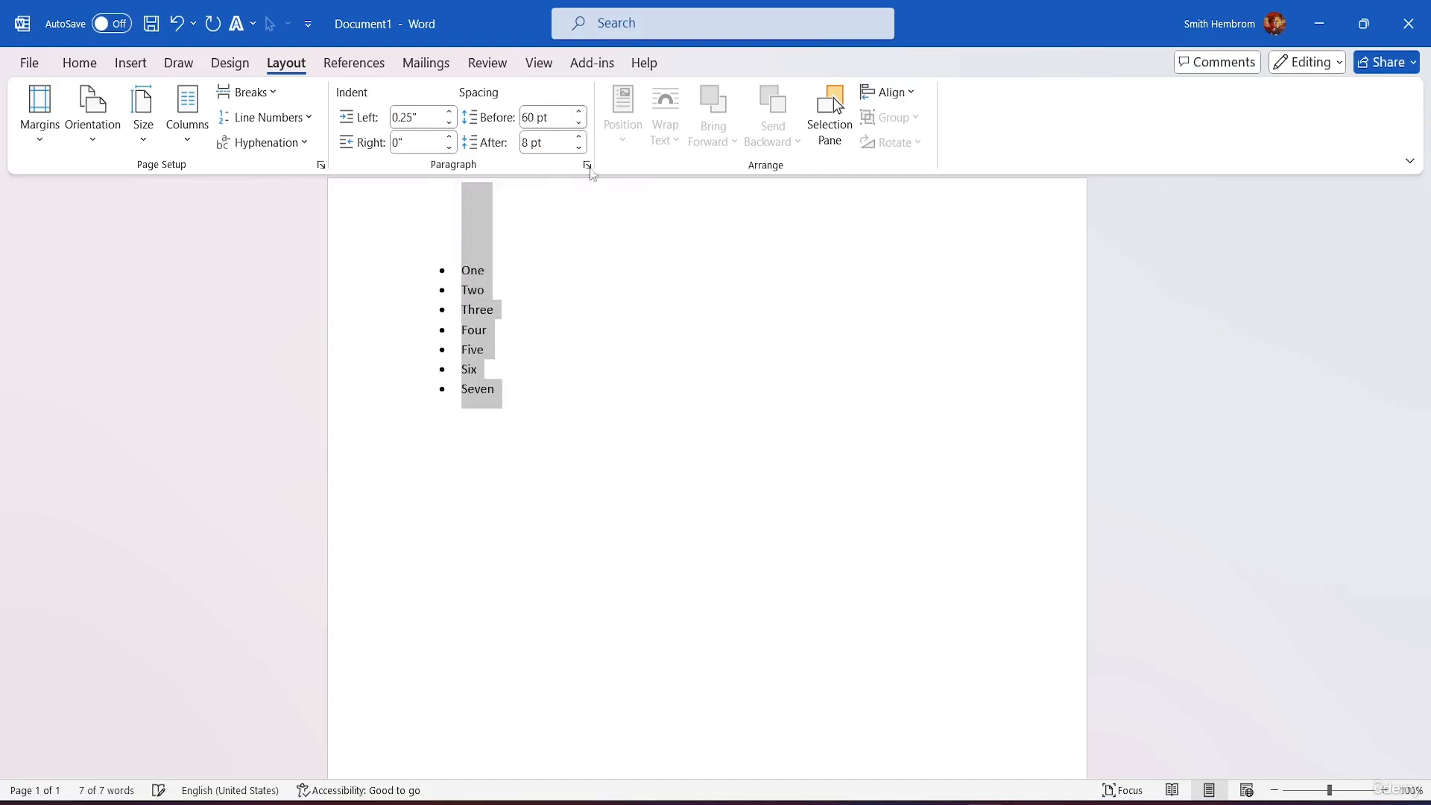
left_click(542, 246)
left_click_drag(539, 401, 432, 265)
left_click(80, 64)
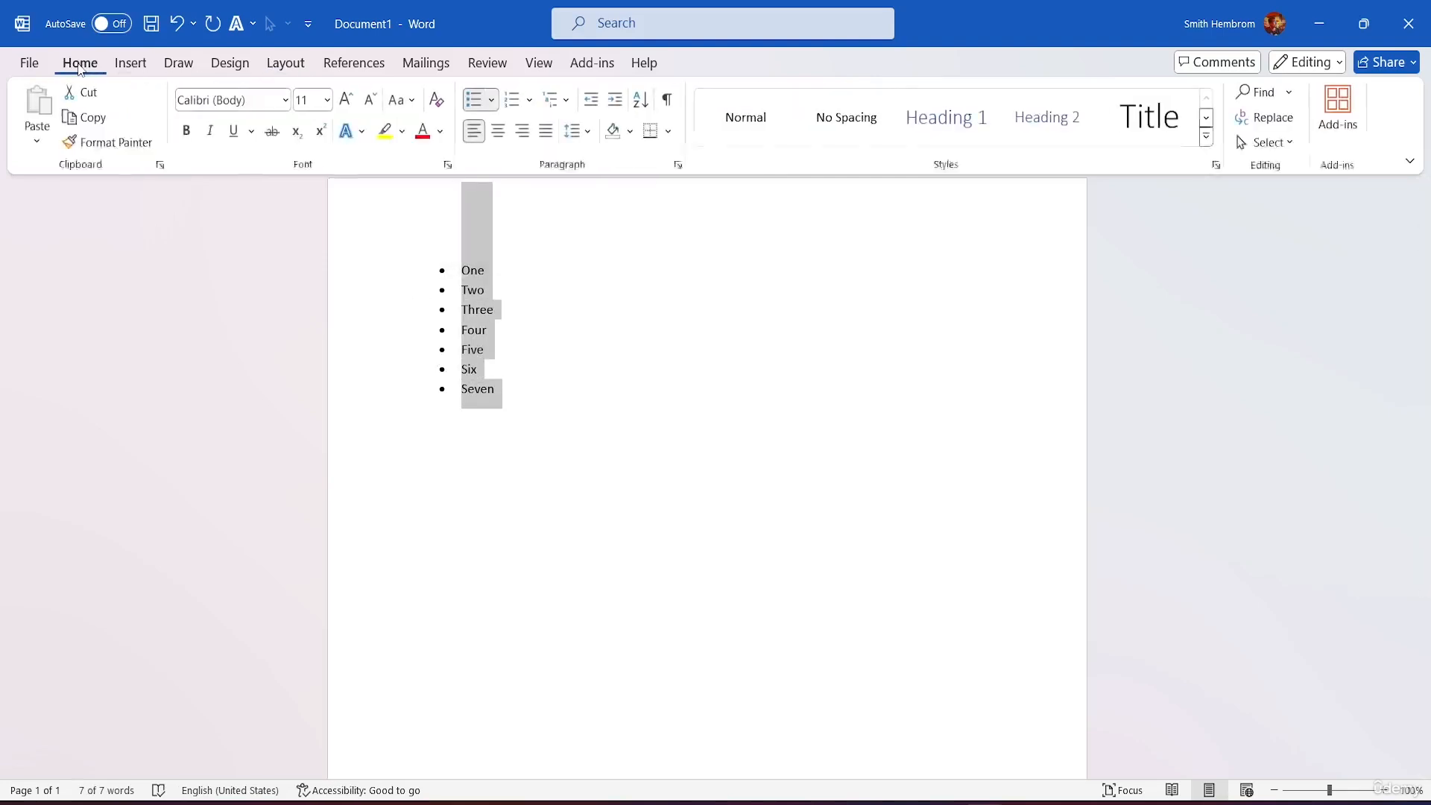
Step: Remove the bullets, delete the list, type One, Two and Three as paragraphs, and select them
left_click(475, 102)
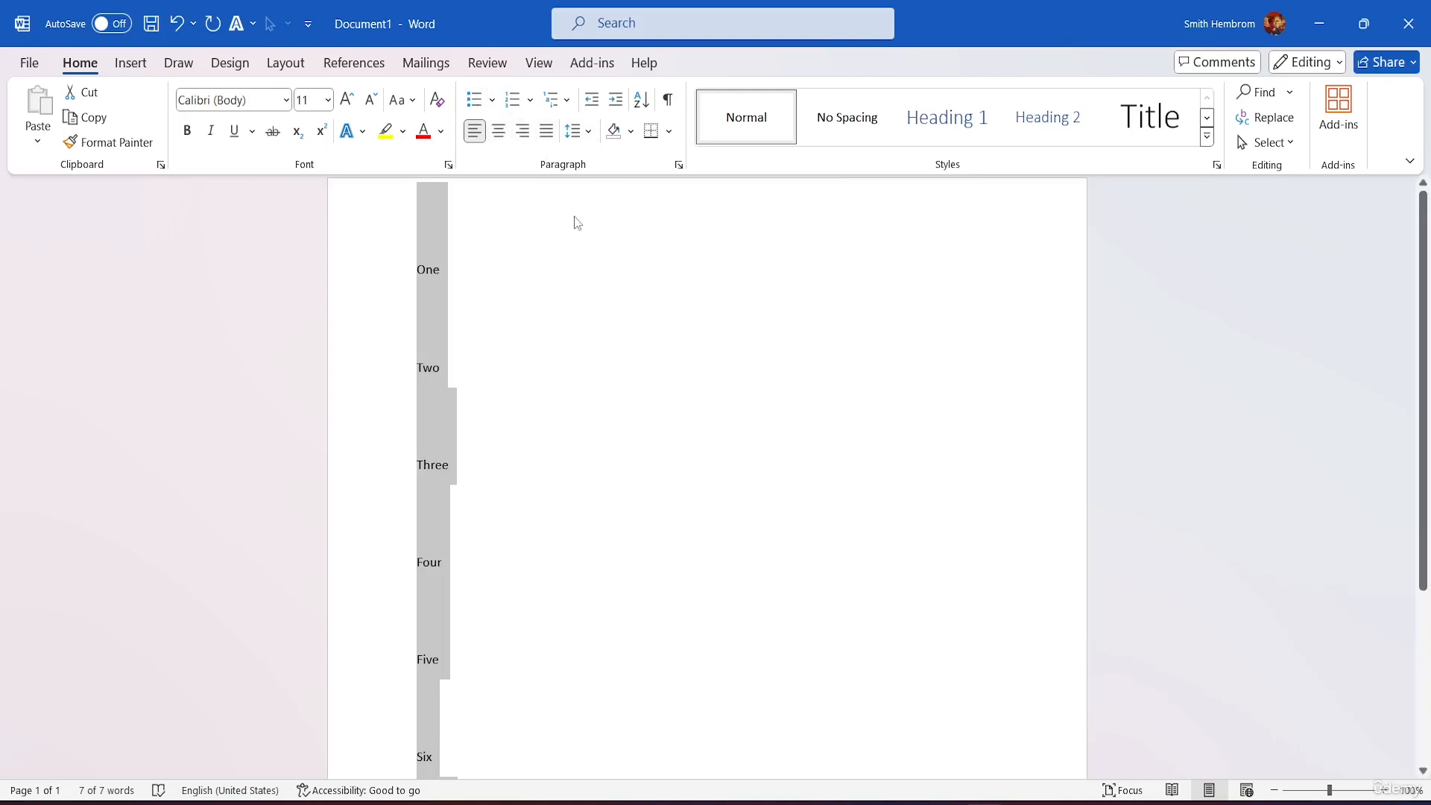
key("Delete")
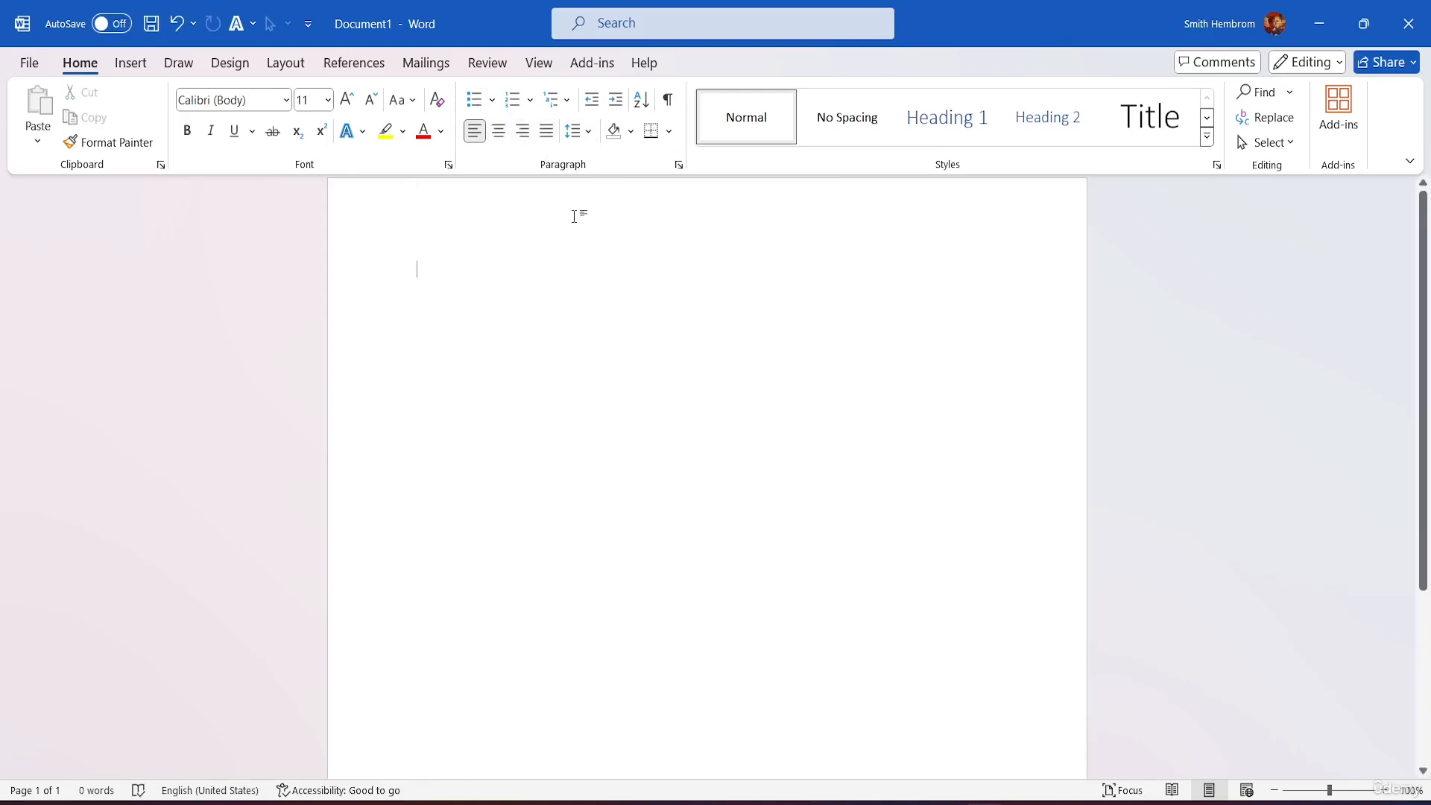
type("One")
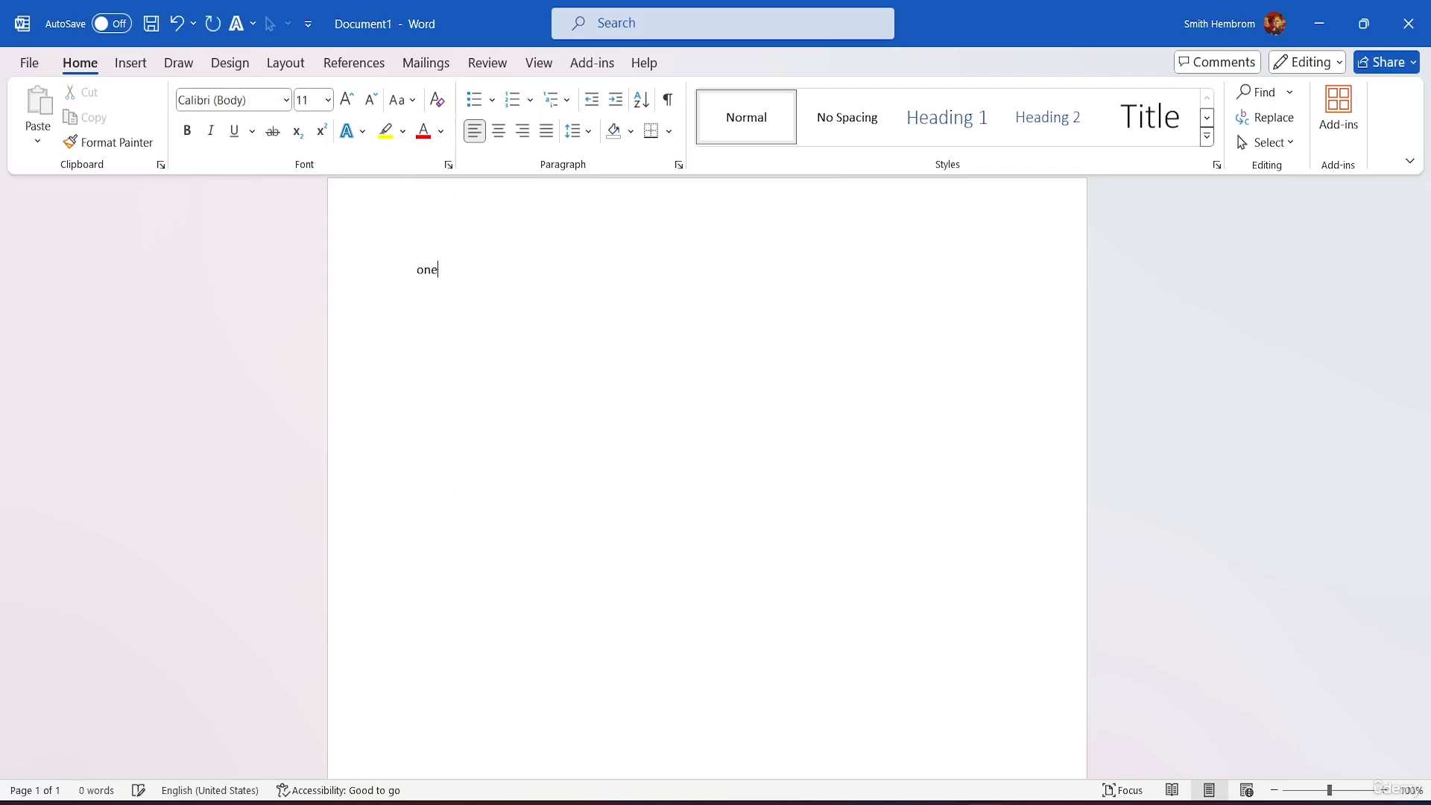
key("Return")
key("Return")
key("Return")
type("Two")
key("Return")
key("Return")
key("Return")
type("three")
key("Return")
key("Return")
key("Return")
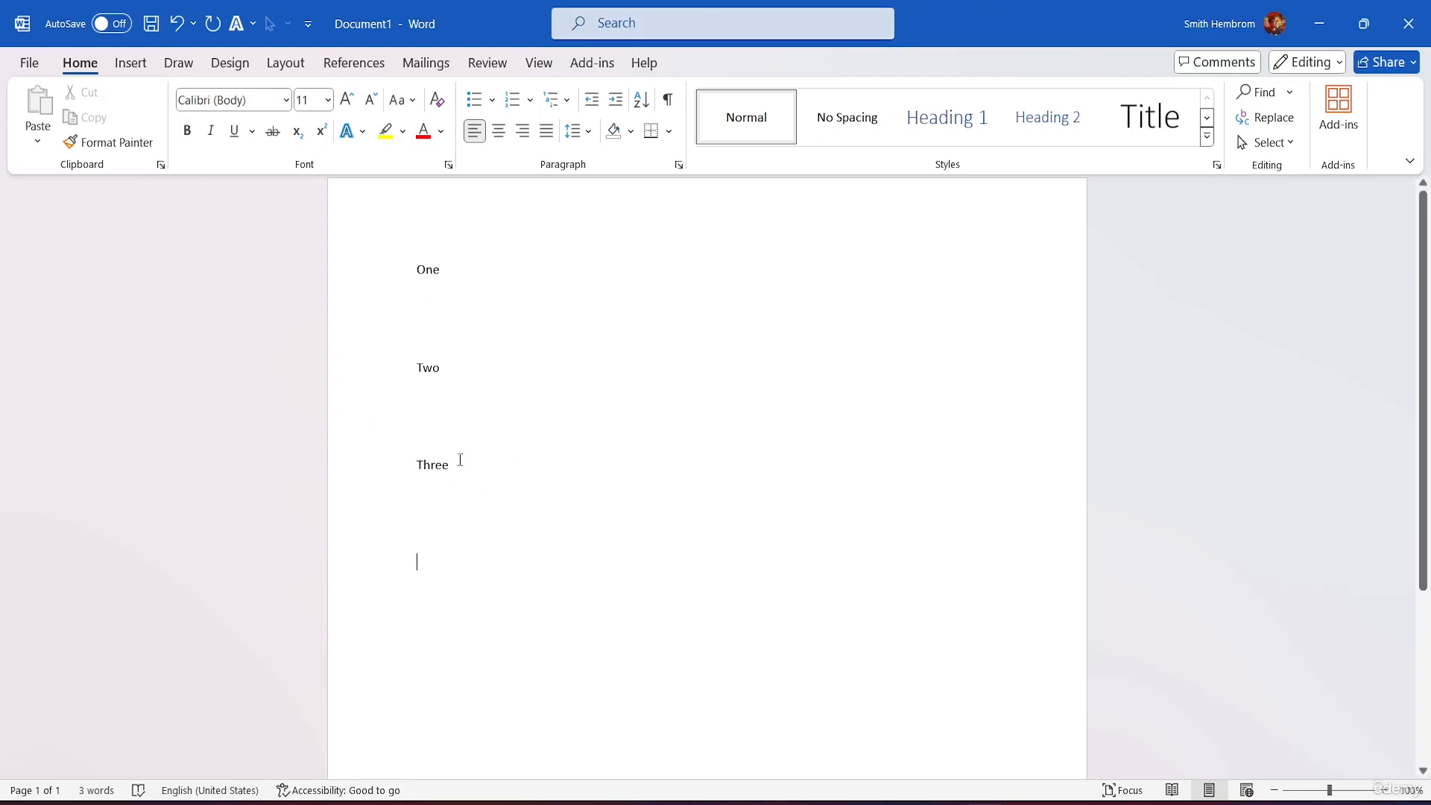
left_click_drag(457, 462, 366, 266)
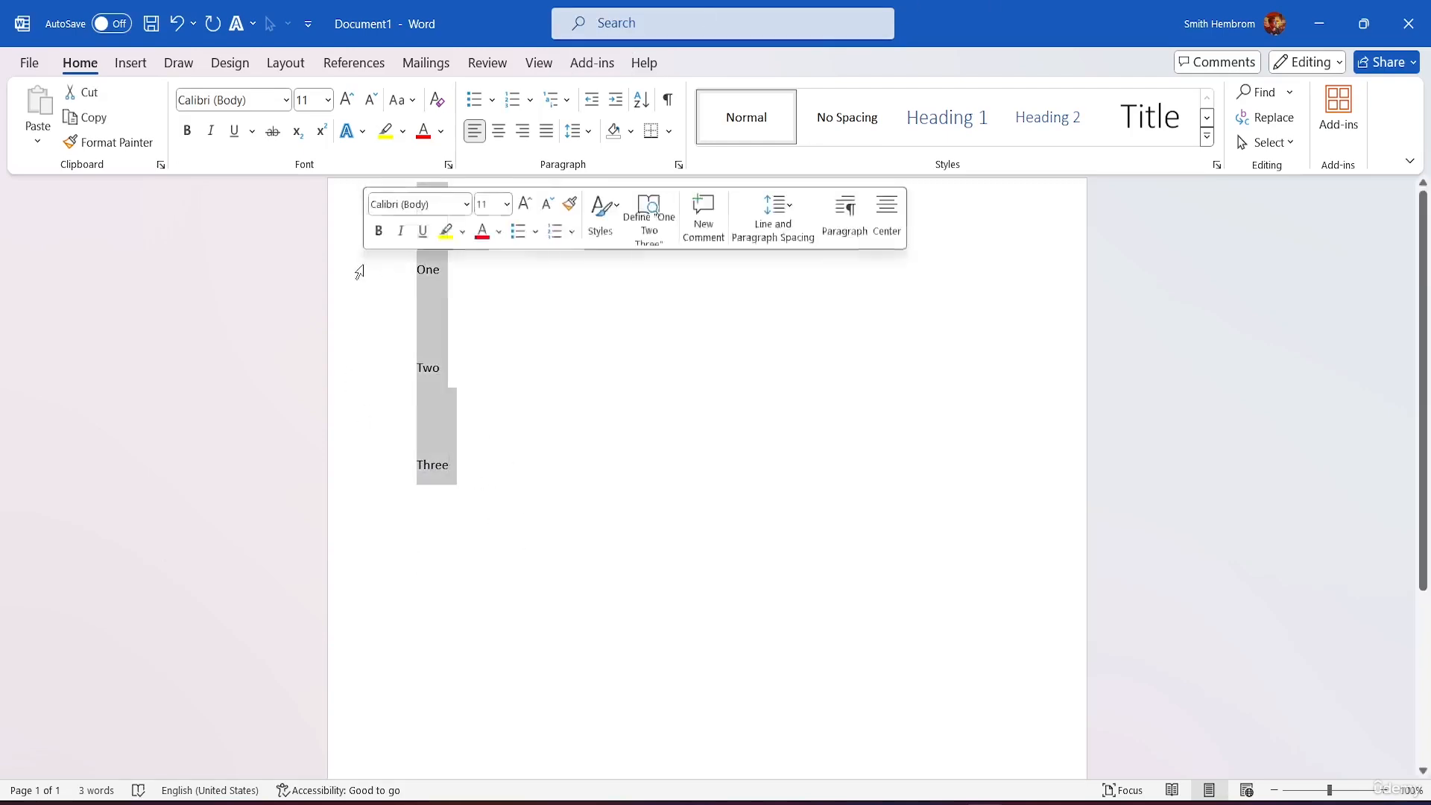
Step: Number the One, Two and Three lines 1., 2., 3. and show the Numbering Library
left_click(515, 101)
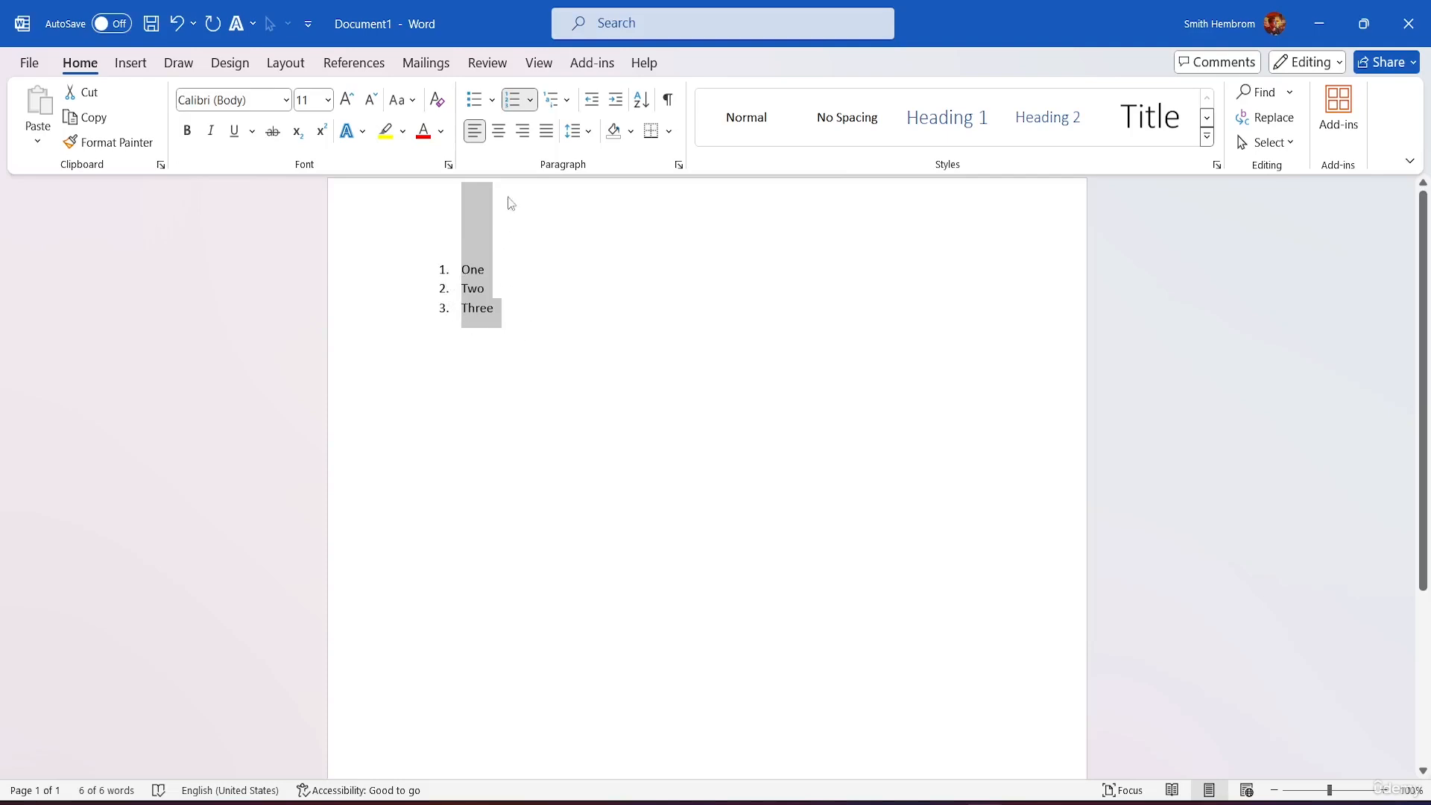
left_click(531, 100)
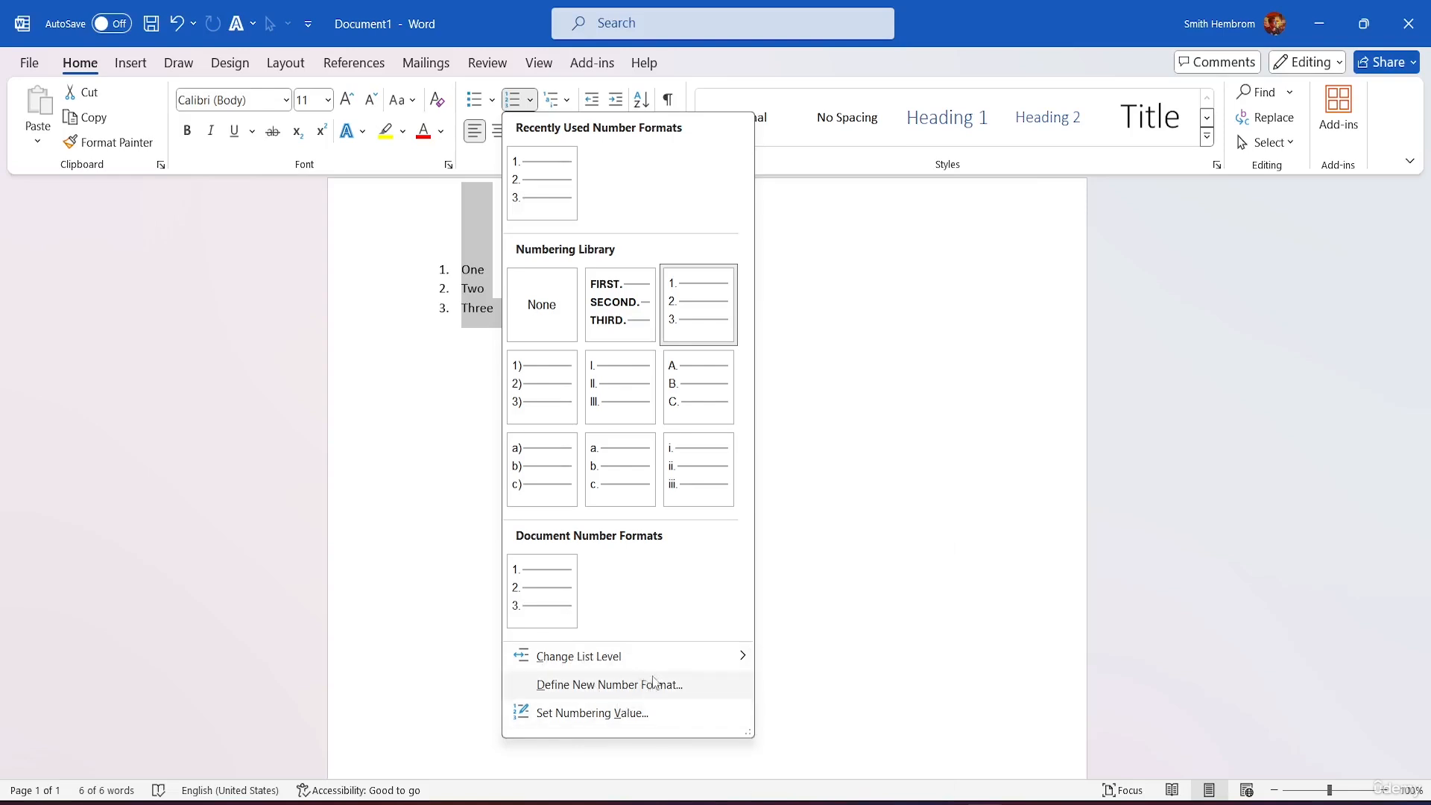
Step: Choose Define New Number Format from the Numbering dropdown's Change List Level area
mouse_move(655, 657)
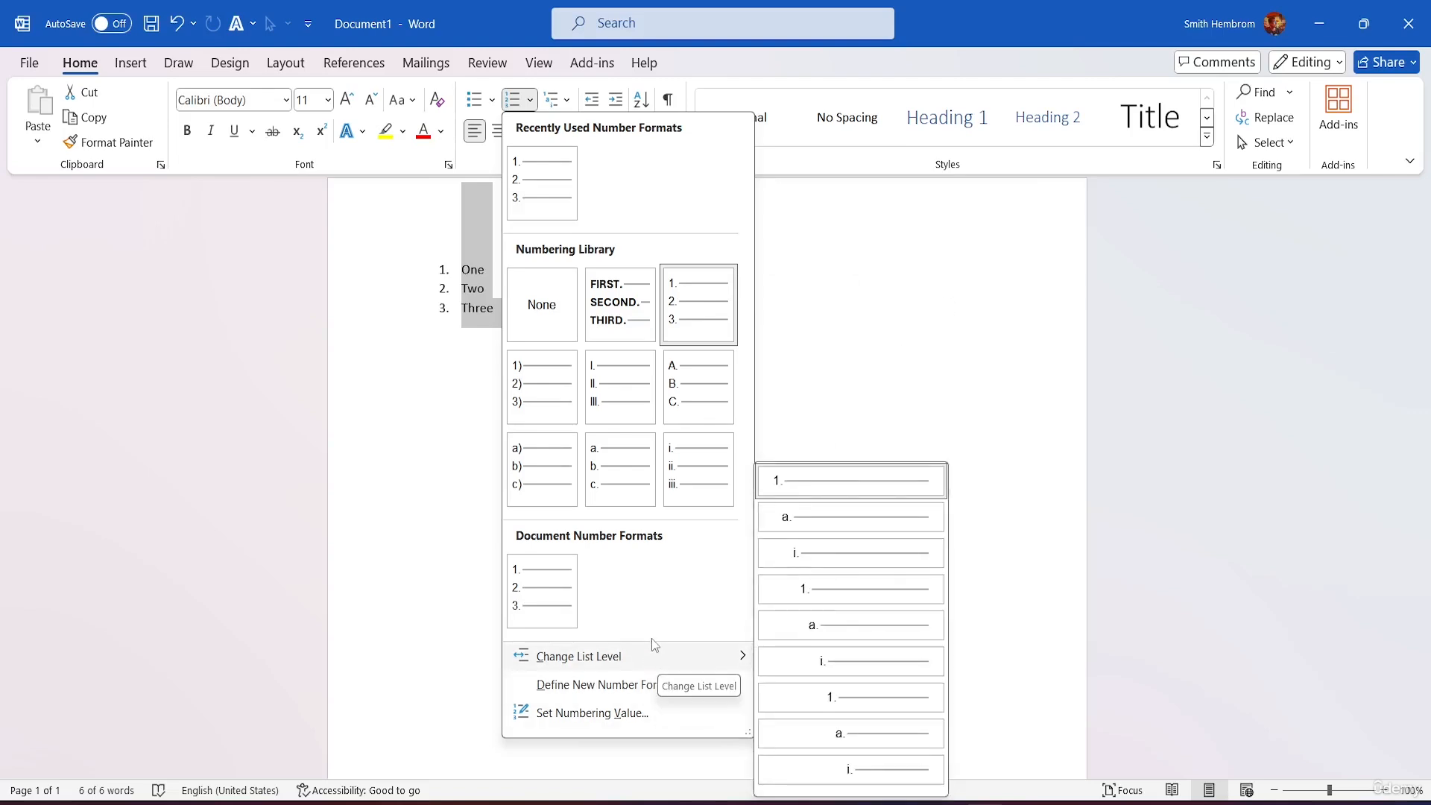
left_click(639, 684)
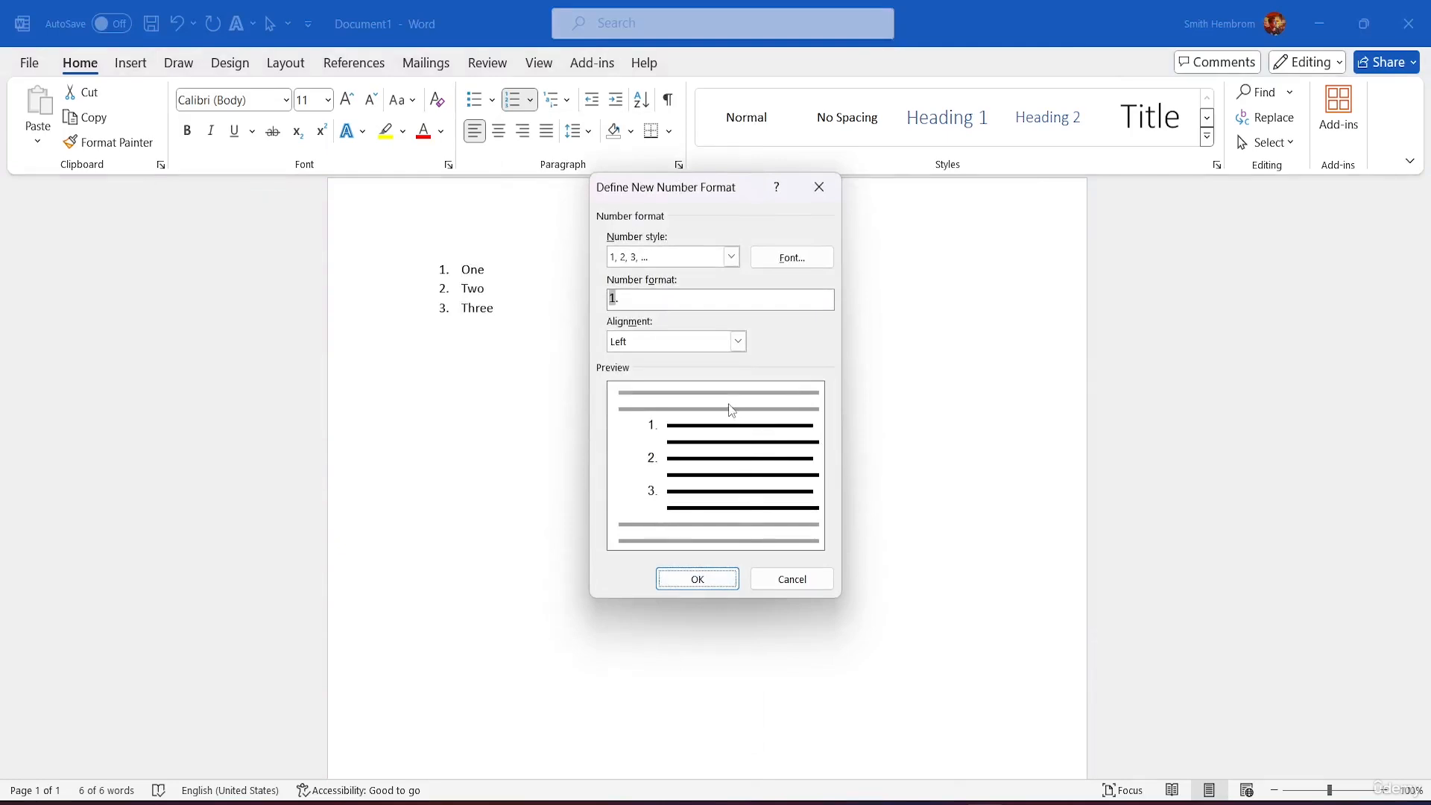
Step: Browse the Number style list and reselect the '1, 2, 3, ...' style
left_click(731, 258)
scroll(661, 333, "down", 5)
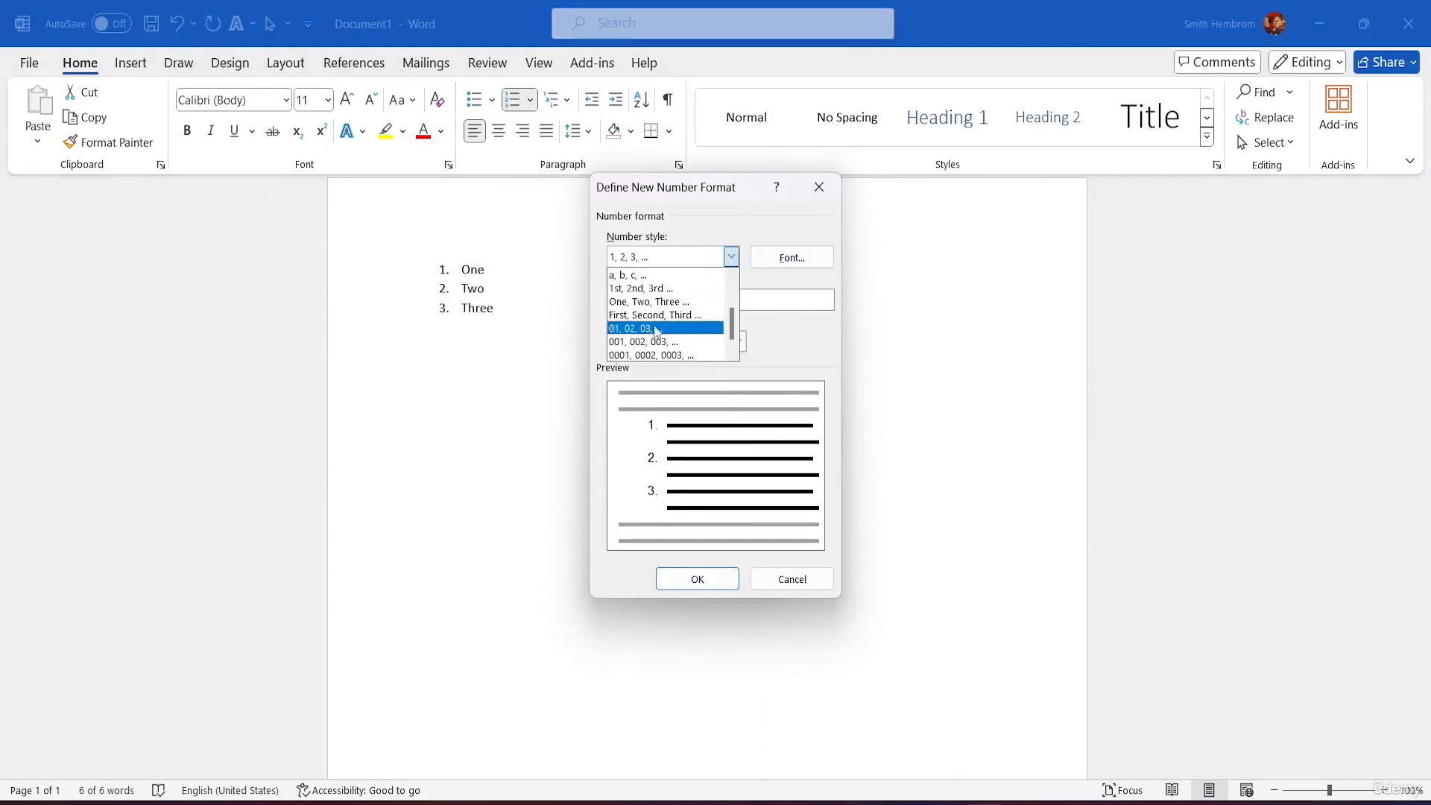
scroll(662, 329, "down", 1)
scroll(665, 323, "up", 5)
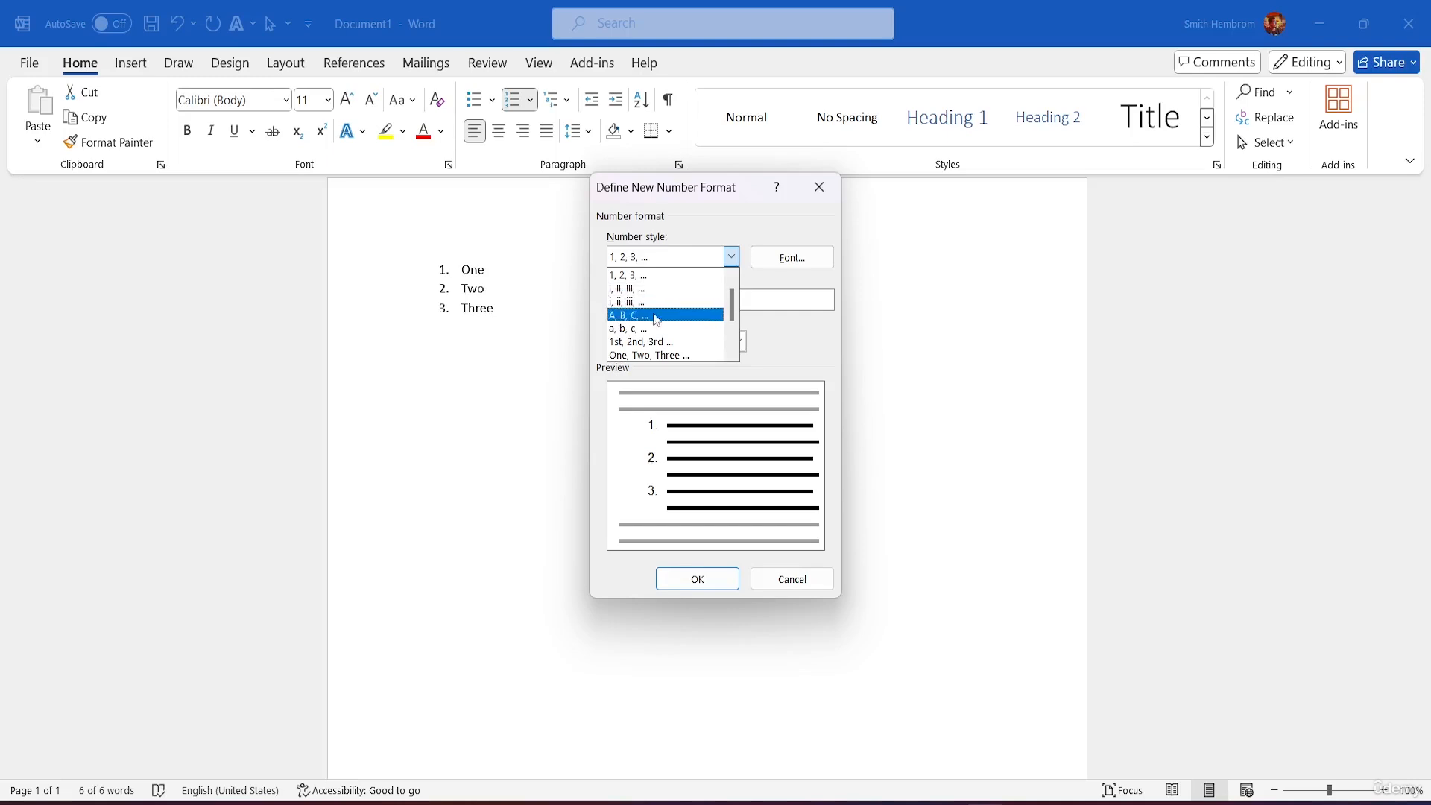
scroll(658, 345, "down", 1)
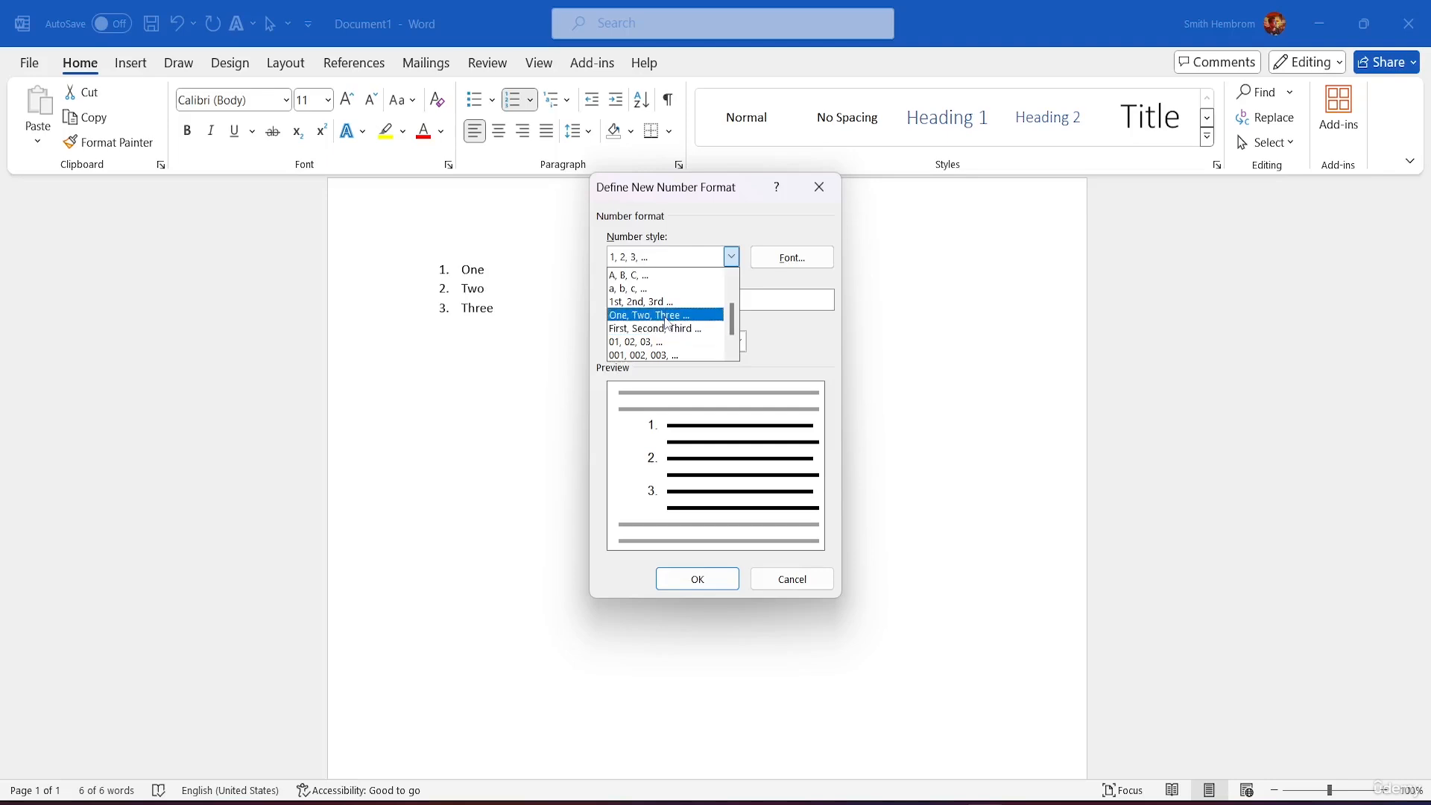
scroll(665, 325, "down", 1)
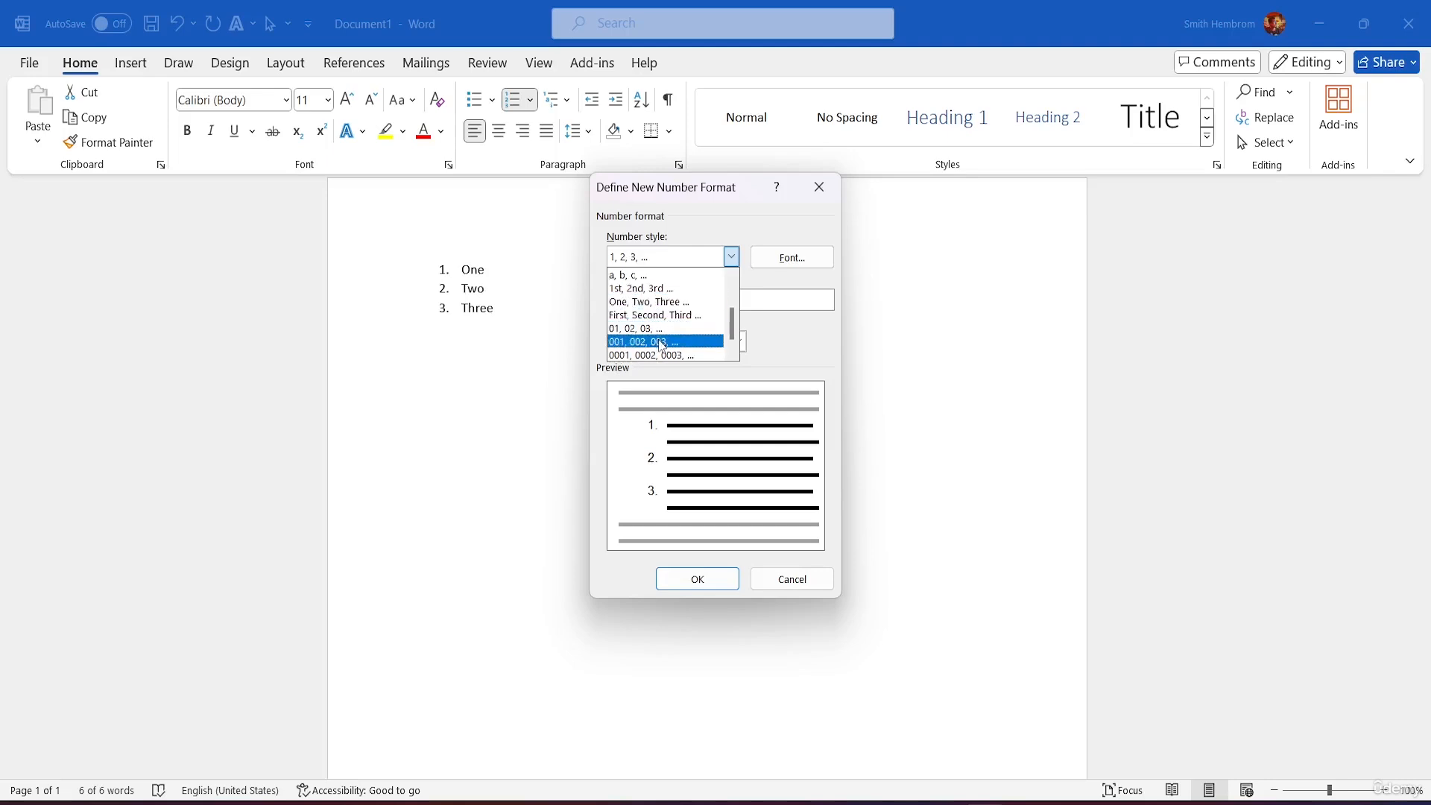
scroll(652, 328, "down", 1)
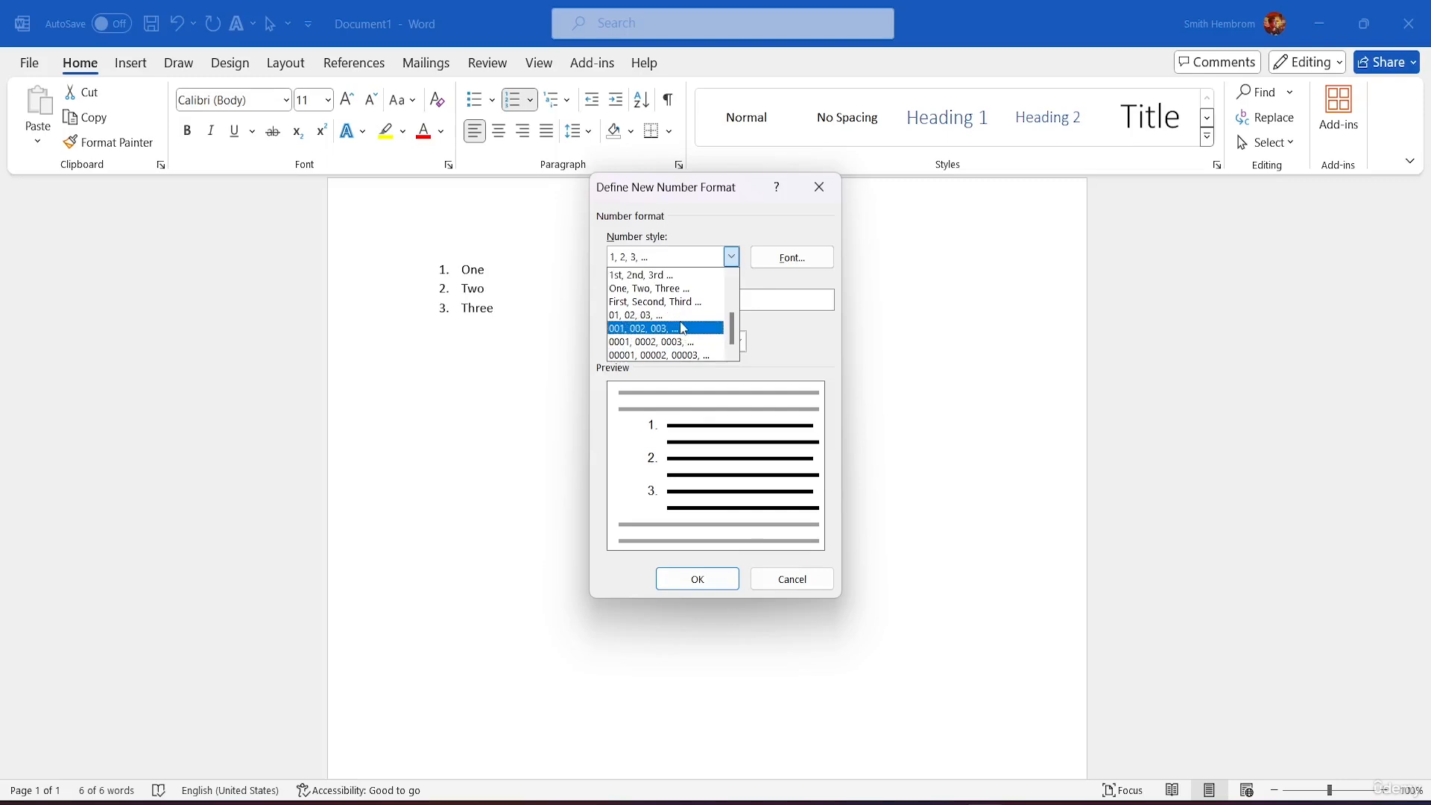
scroll(686, 321, "up", 5)
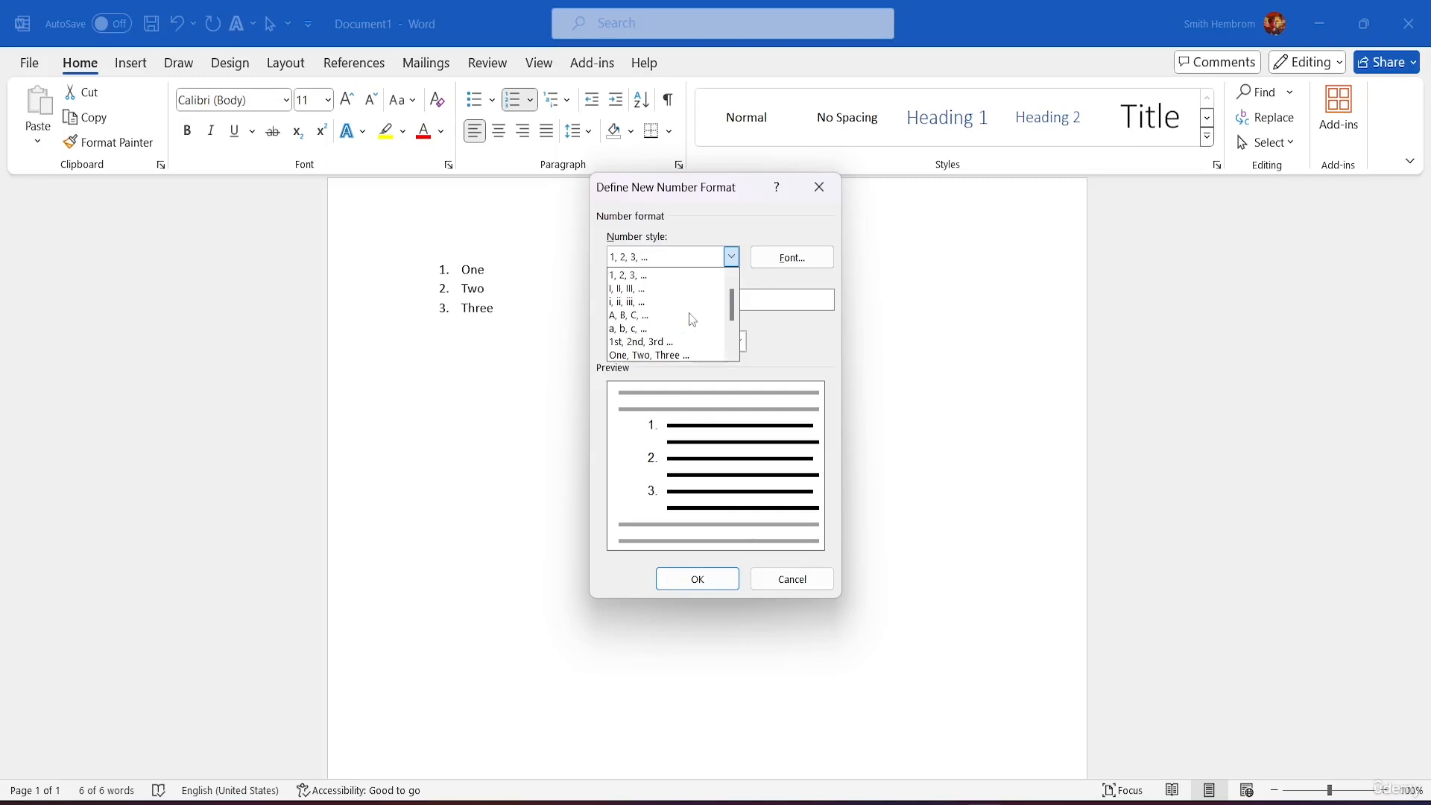
left_click(746, 220)
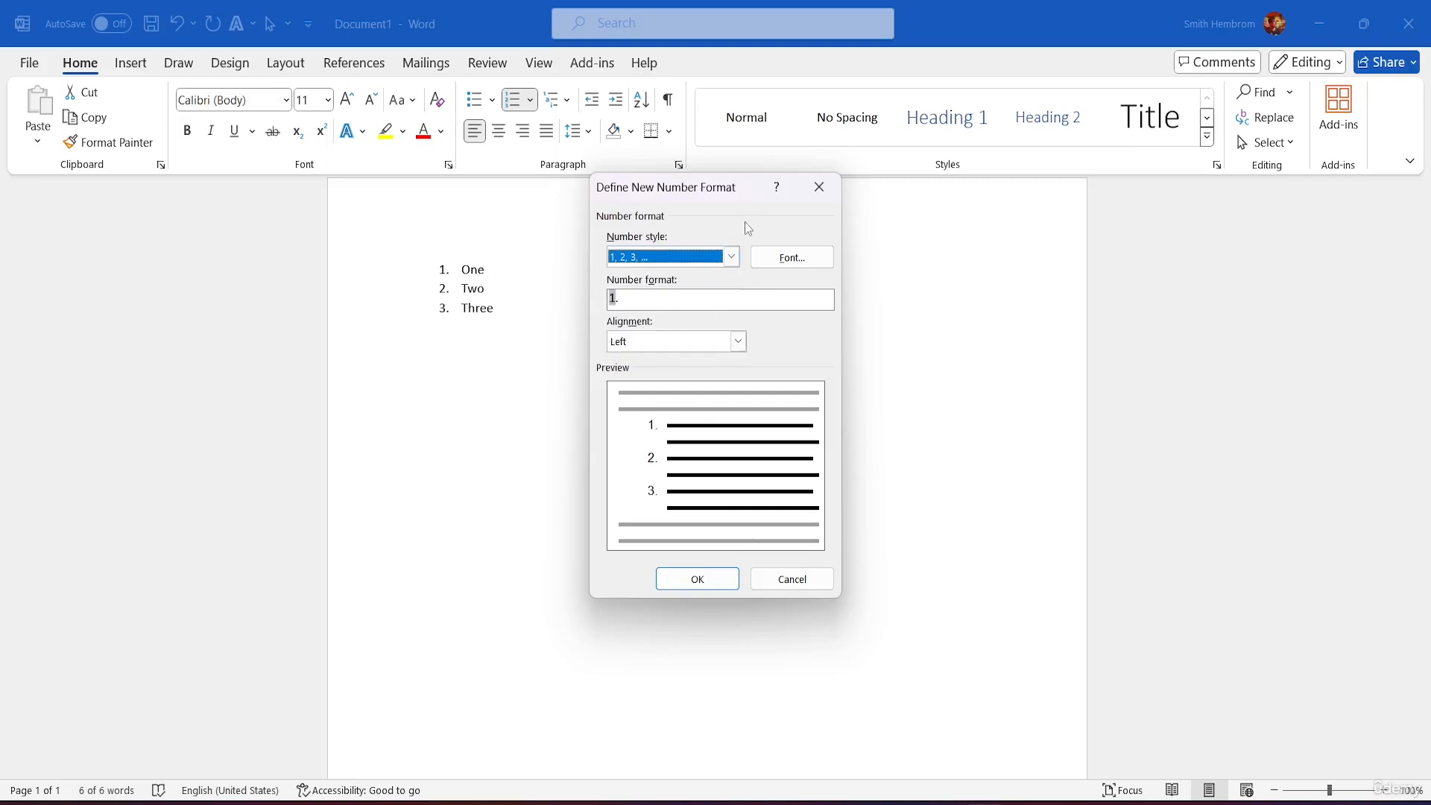
Step: Check the Font settings and keep Left alignment, then close Define New Number Format unchanged
left_click(778, 258)
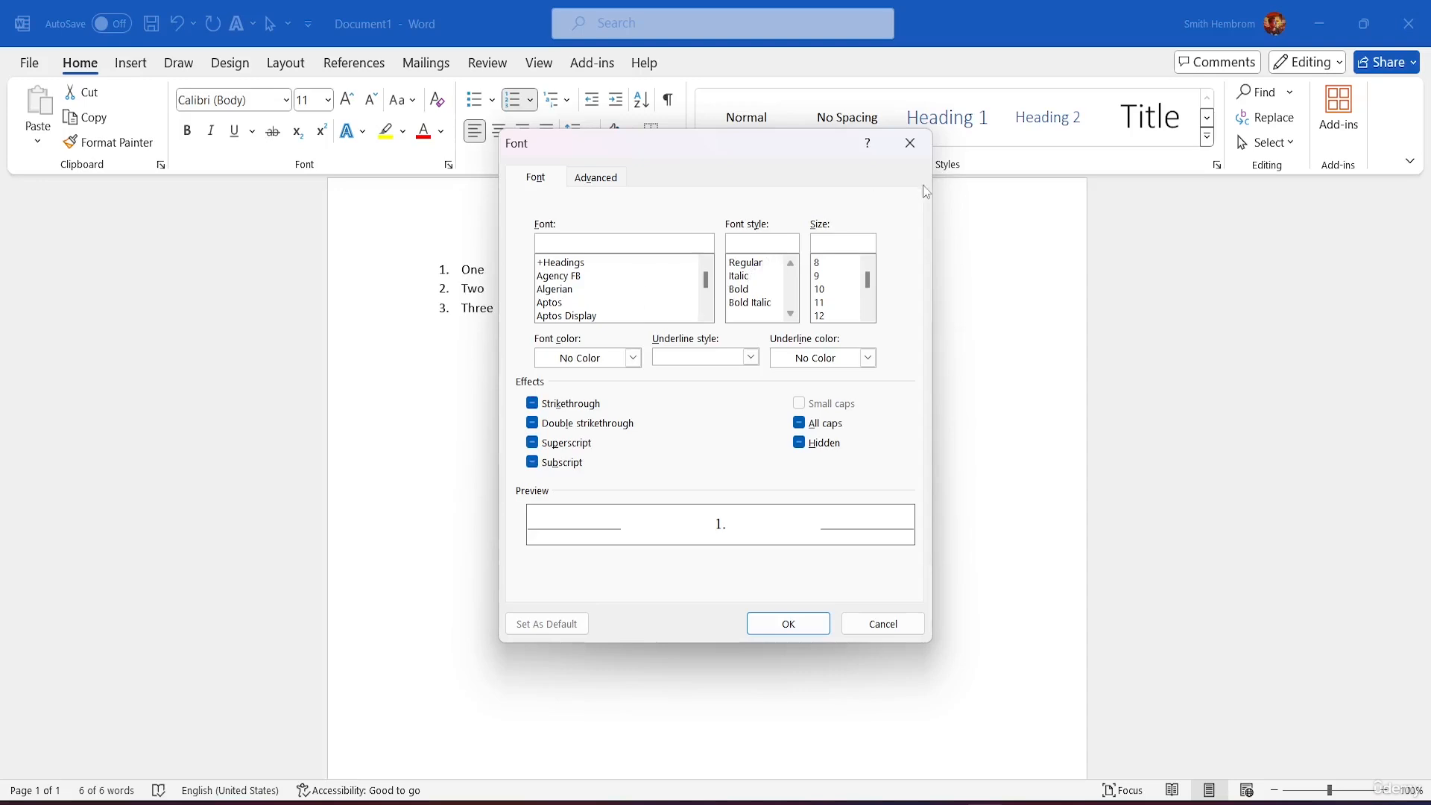
left_click(910, 142)
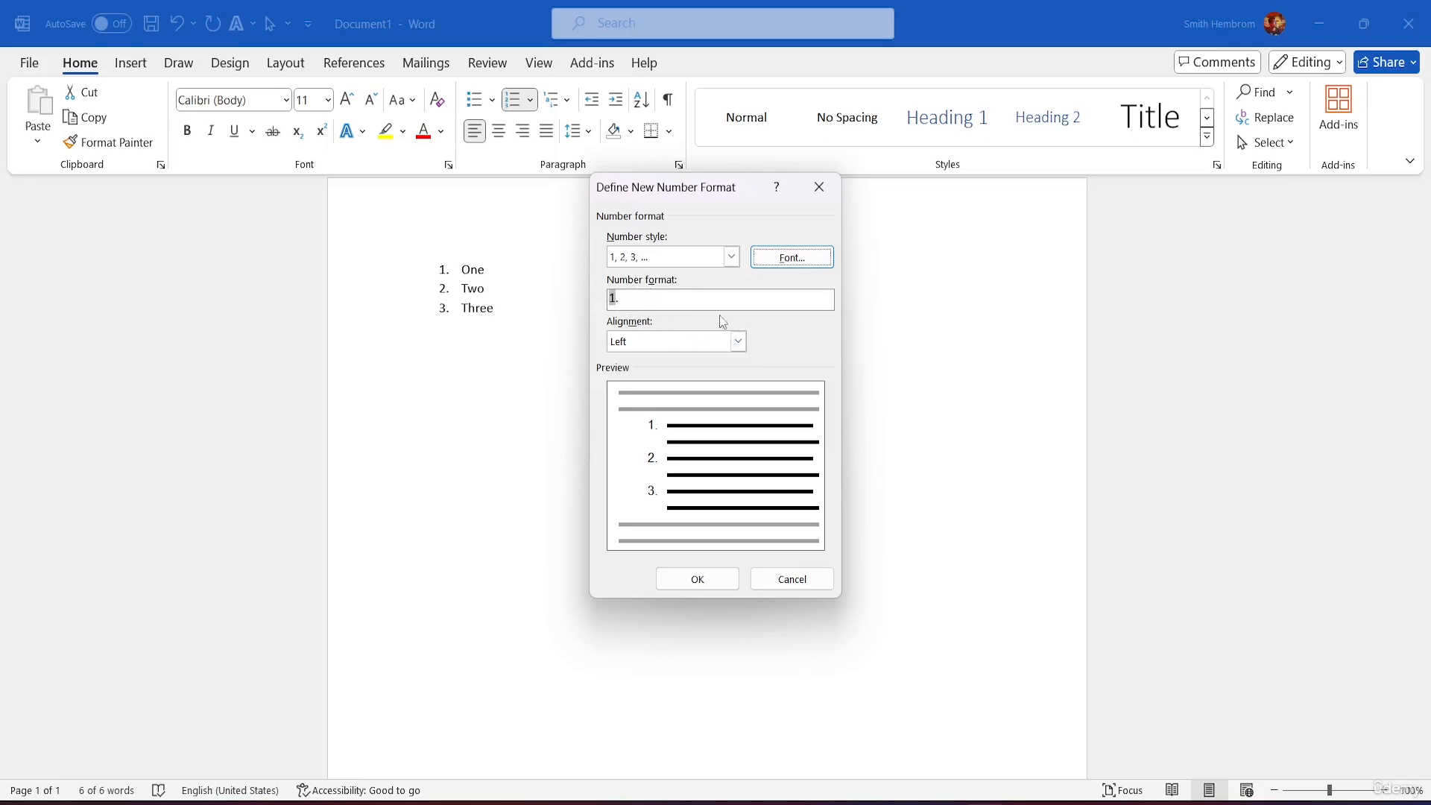
left_click(738, 341)
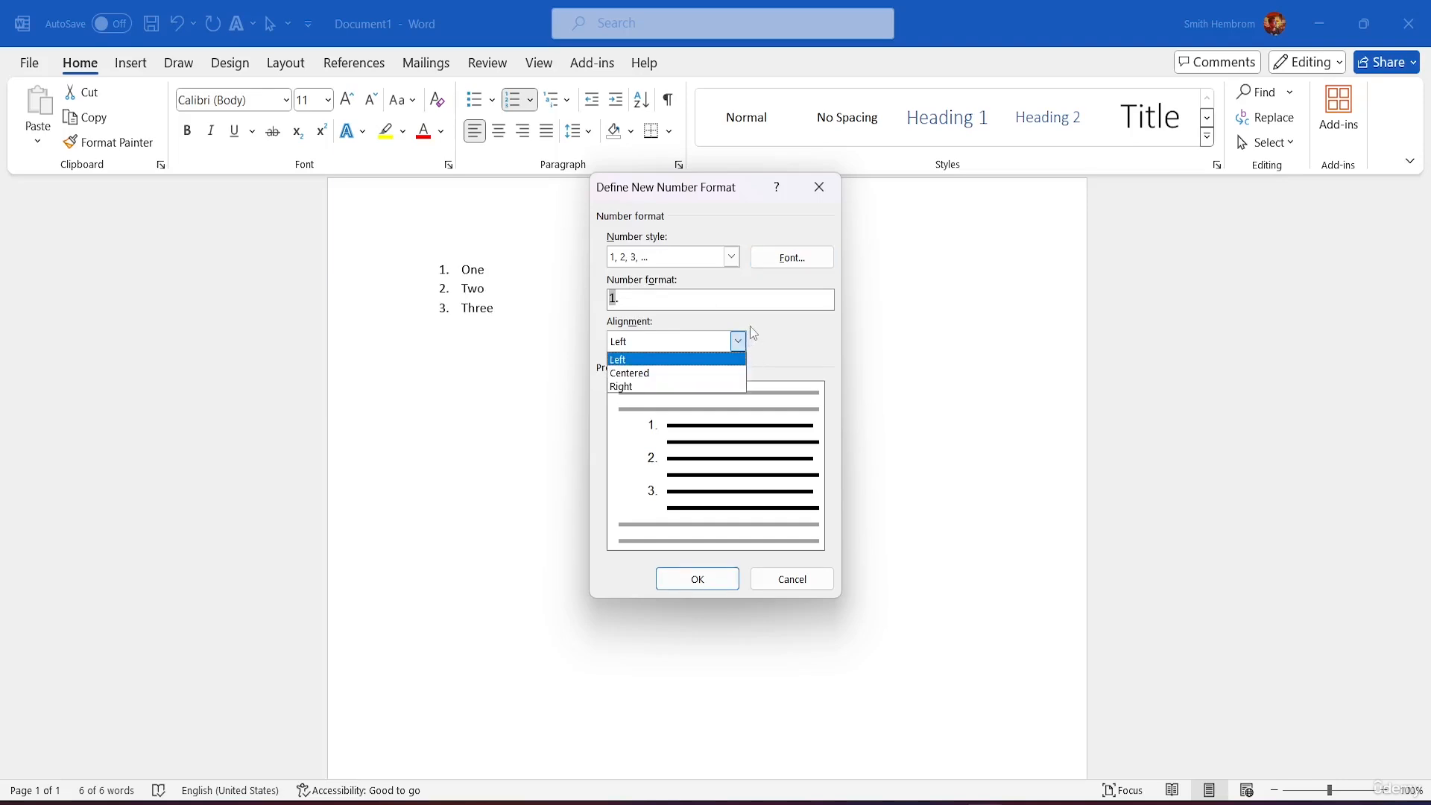
left_click(845, 340)
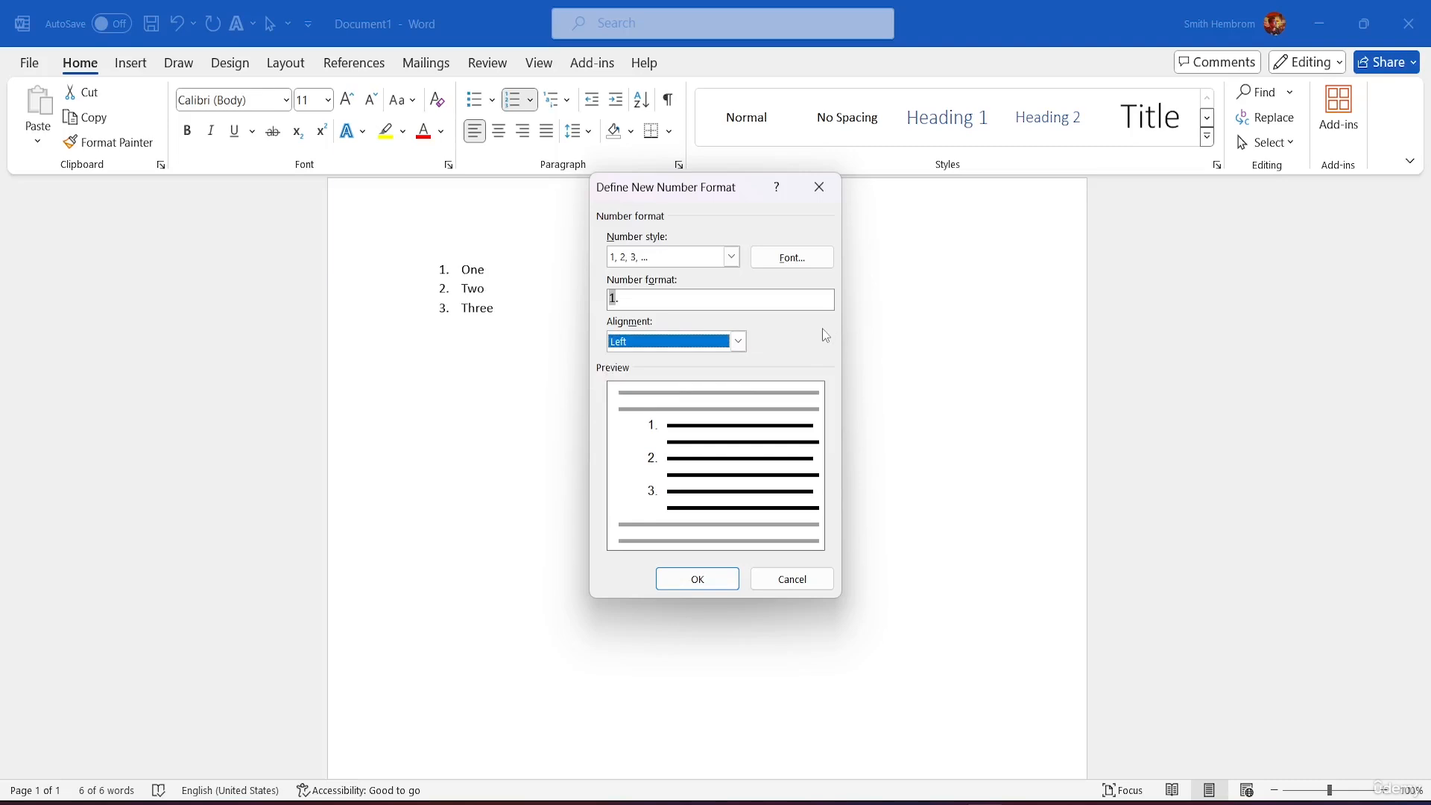
left_click(819, 187)
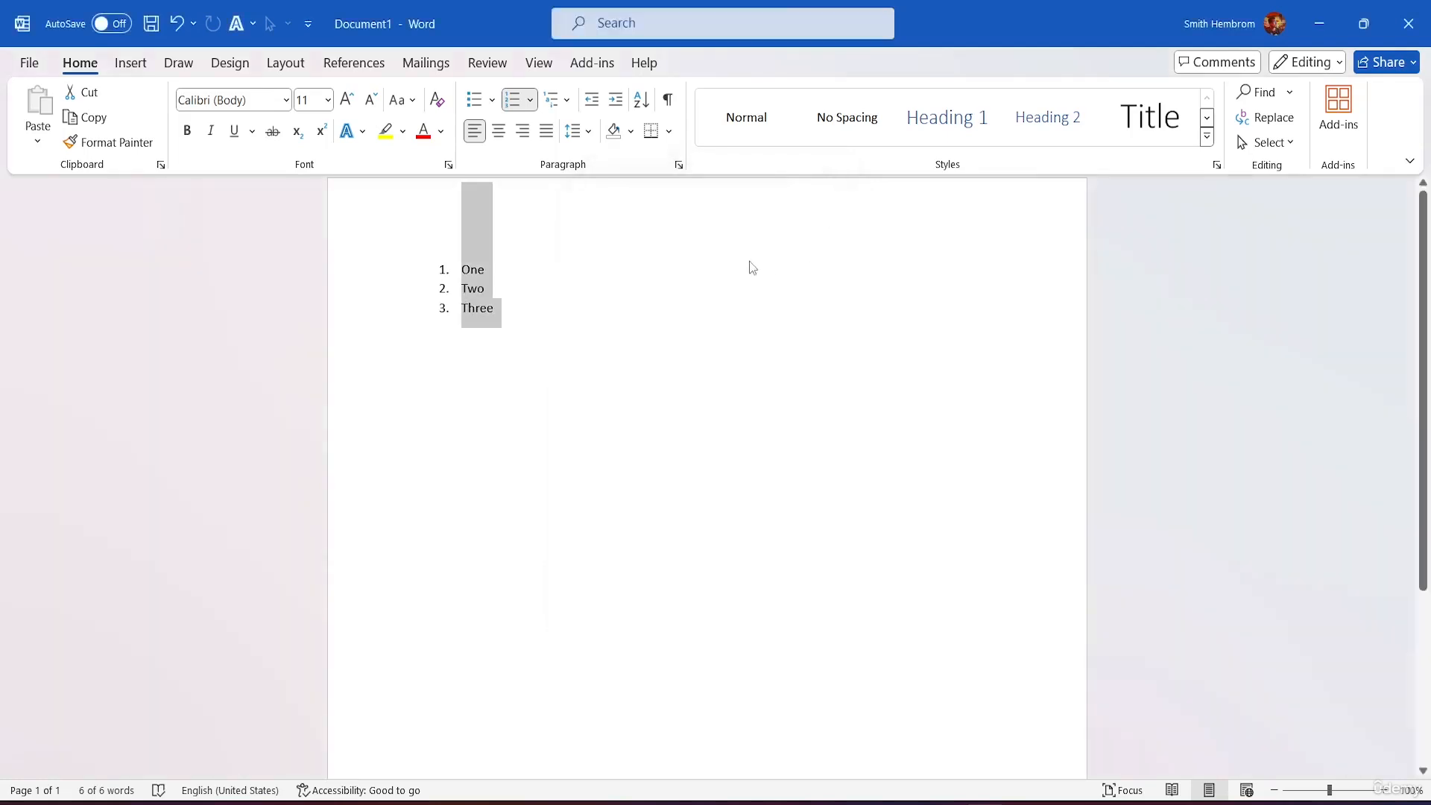
left_click(530, 100)
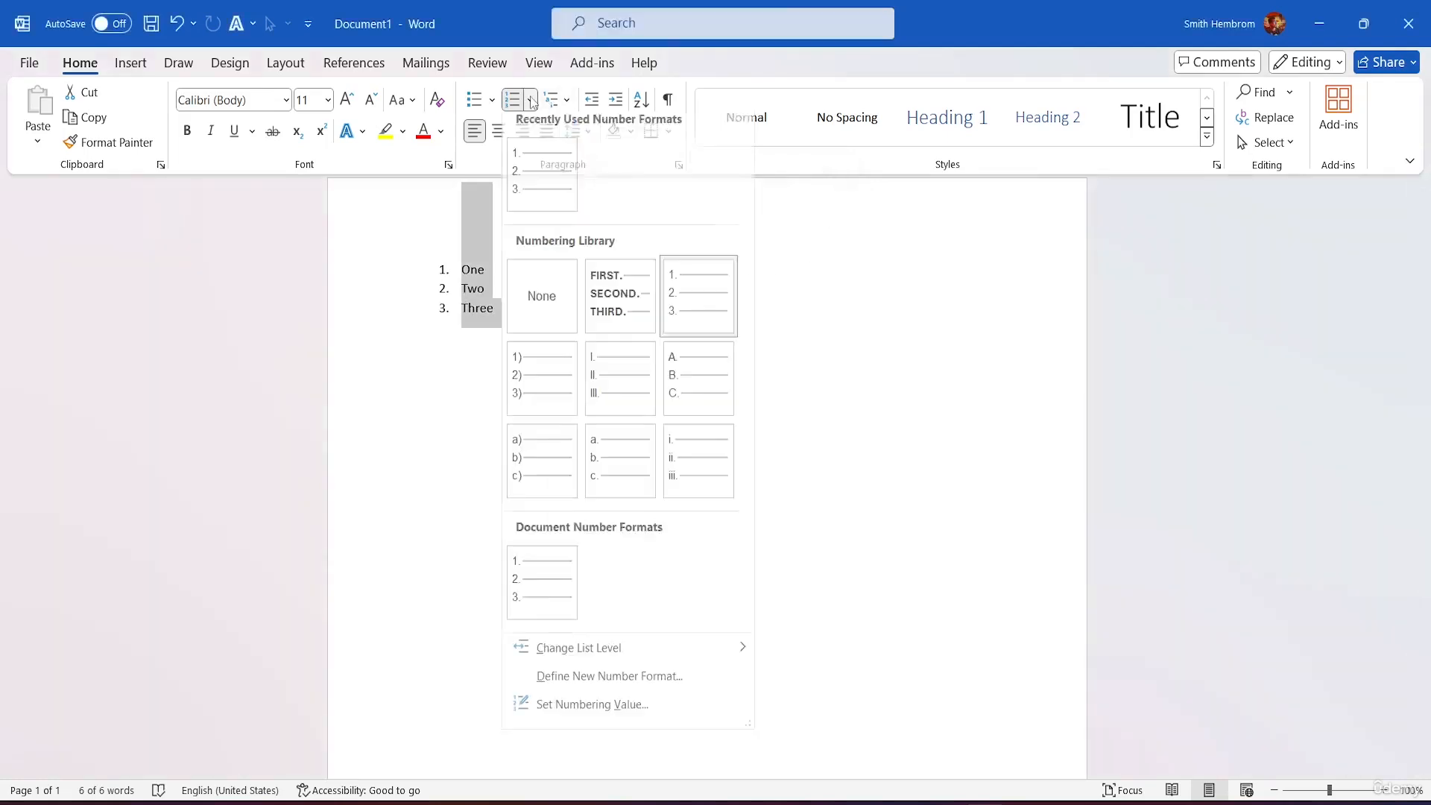
left_click(593, 714)
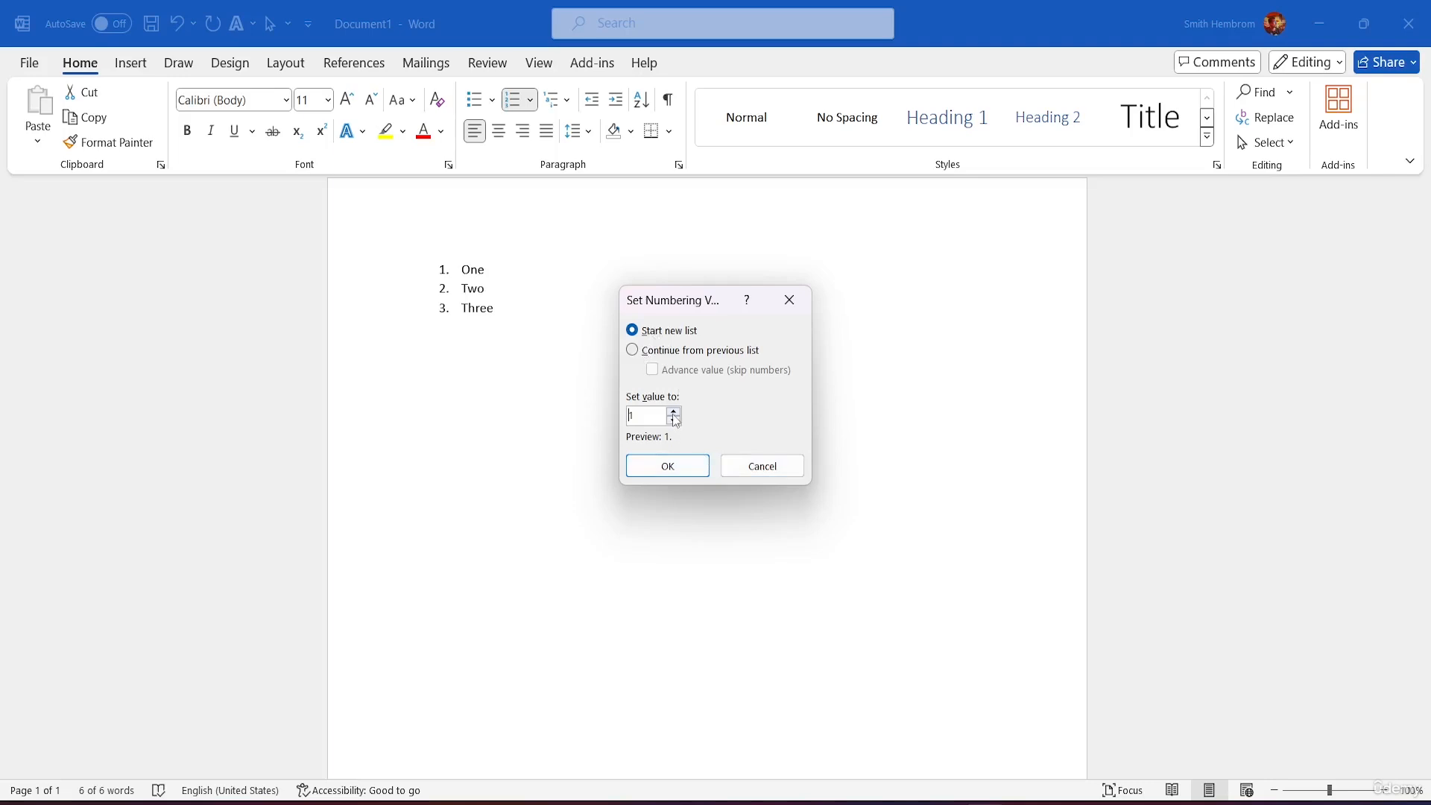
left_click(775, 470)
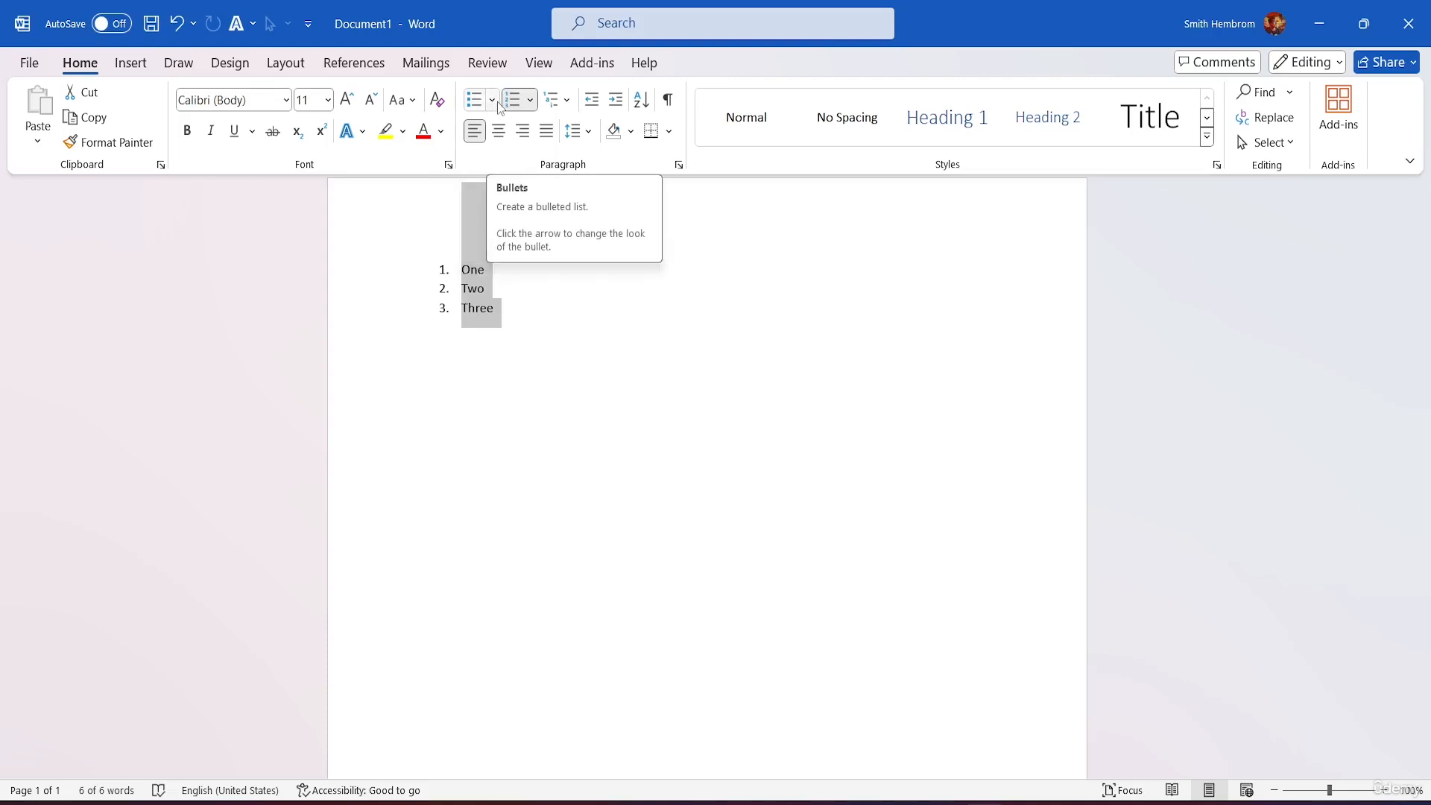
Step: Preview the Current List and List Library thumbnails in the Multilevel List gallery
left_click(566, 101)
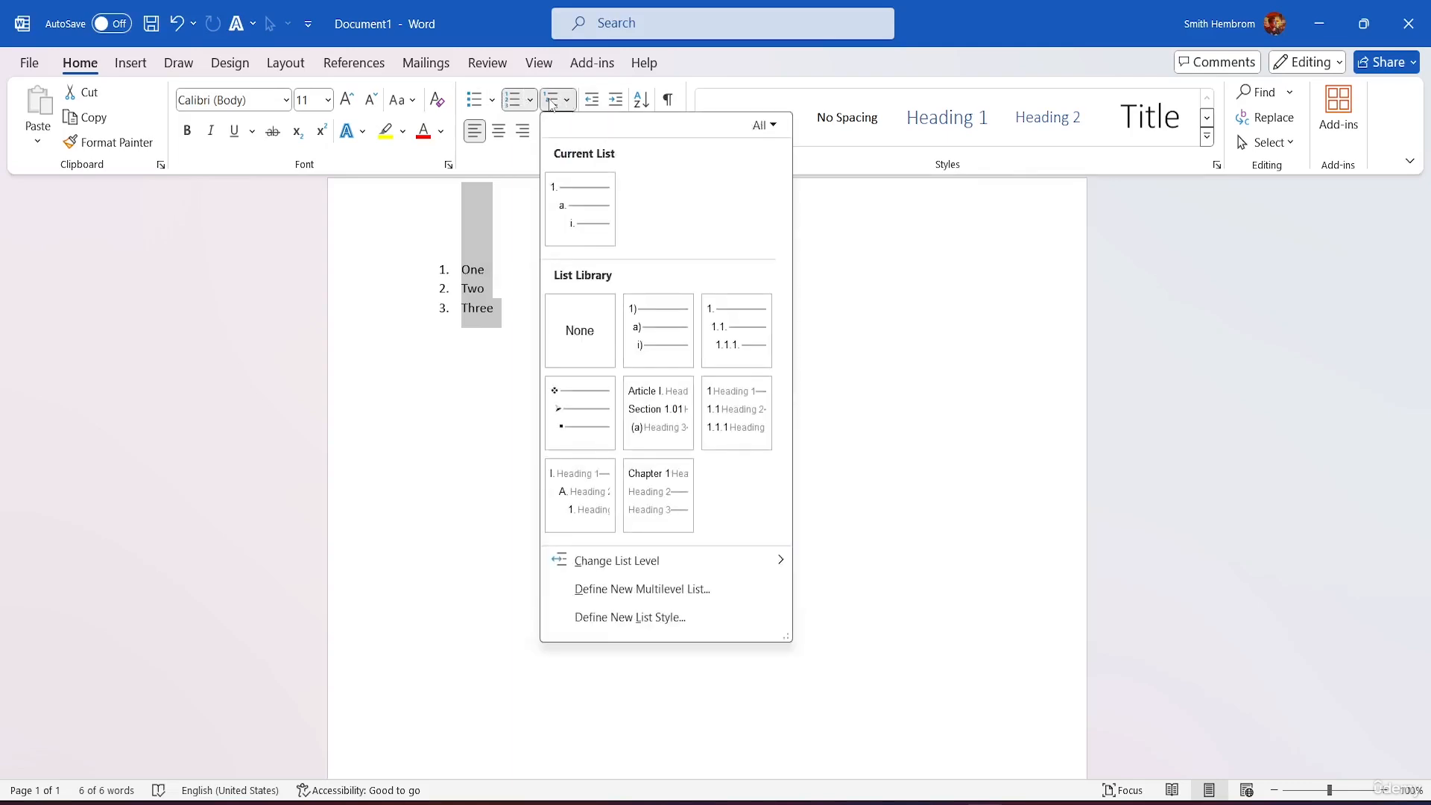
mouse_move(617, 231)
mouse_move(564, 194)
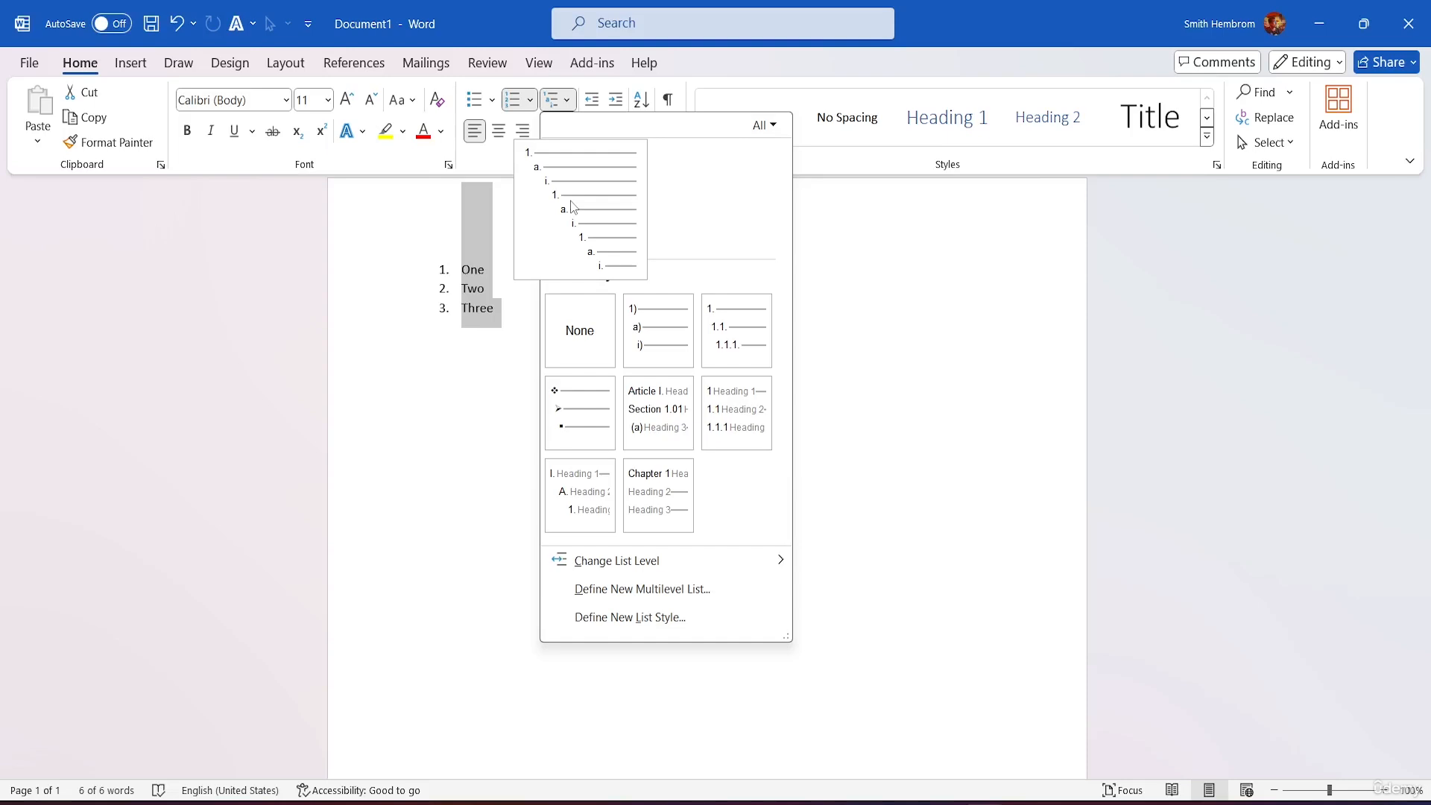
mouse_move(723, 339)
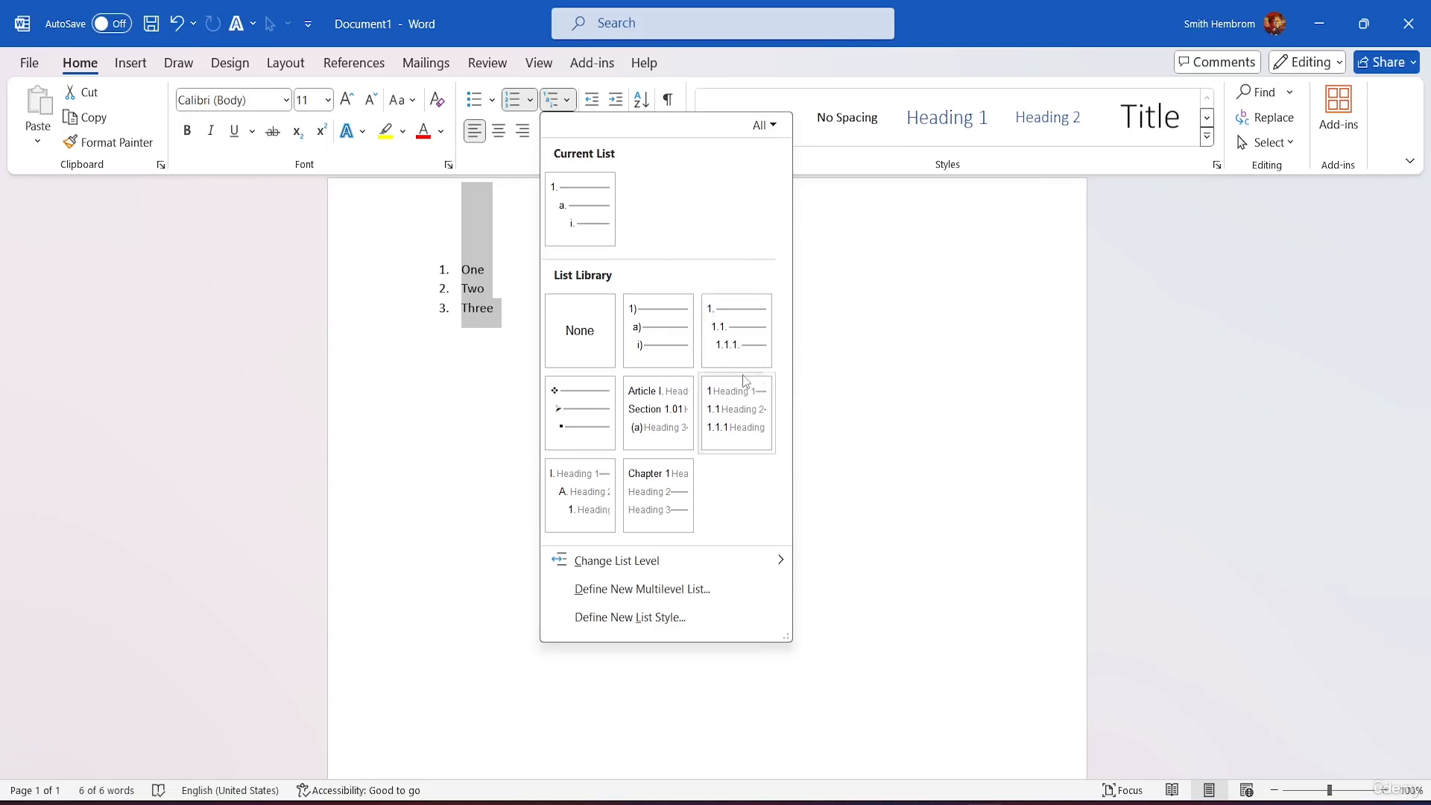
mouse_move(659, 385)
mouse_move(568, 417)
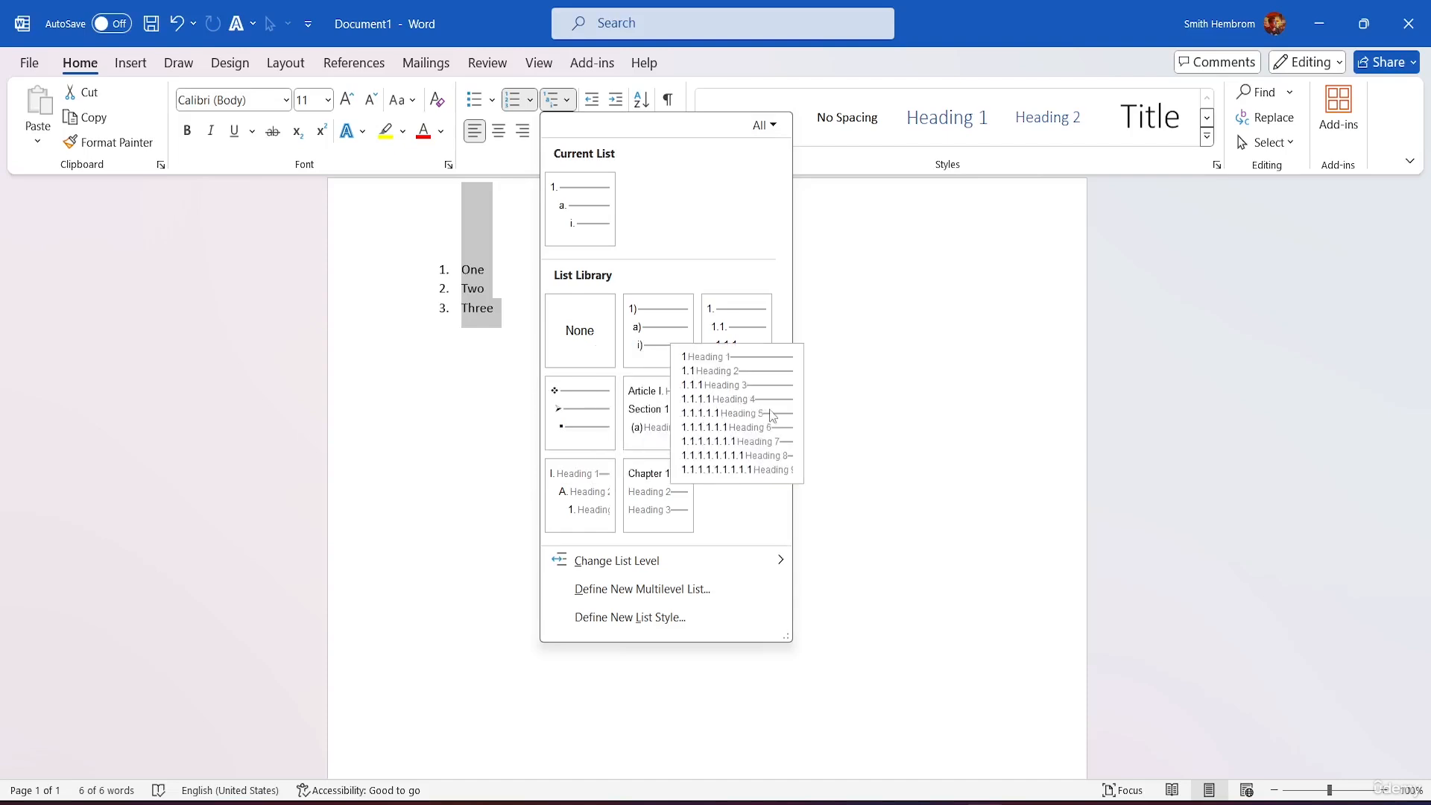
mouse_move(697, 566)
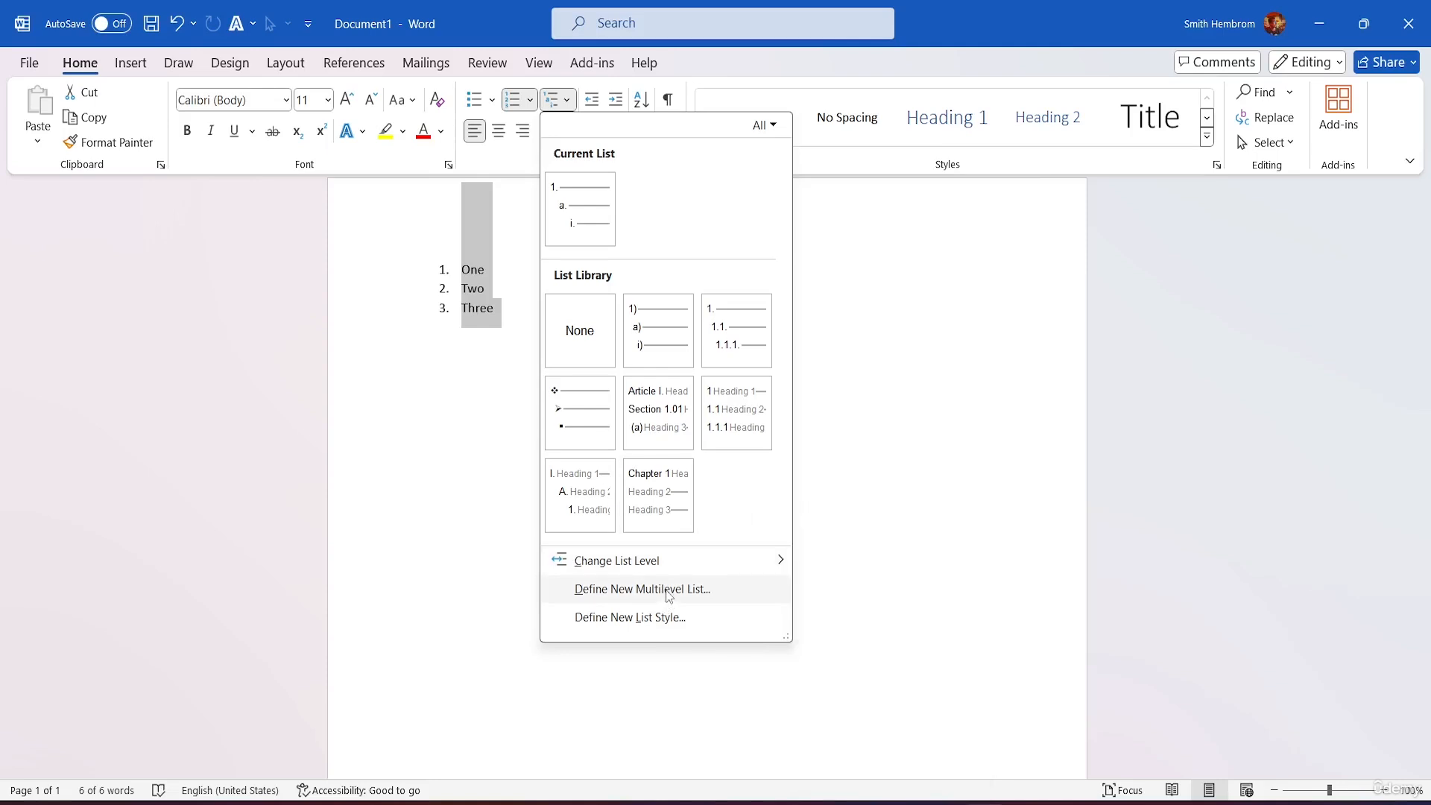
Step: Start new list style Style1, try Start at values 0, 1 and 2, and keep the 1st level
left_click(645, 624)
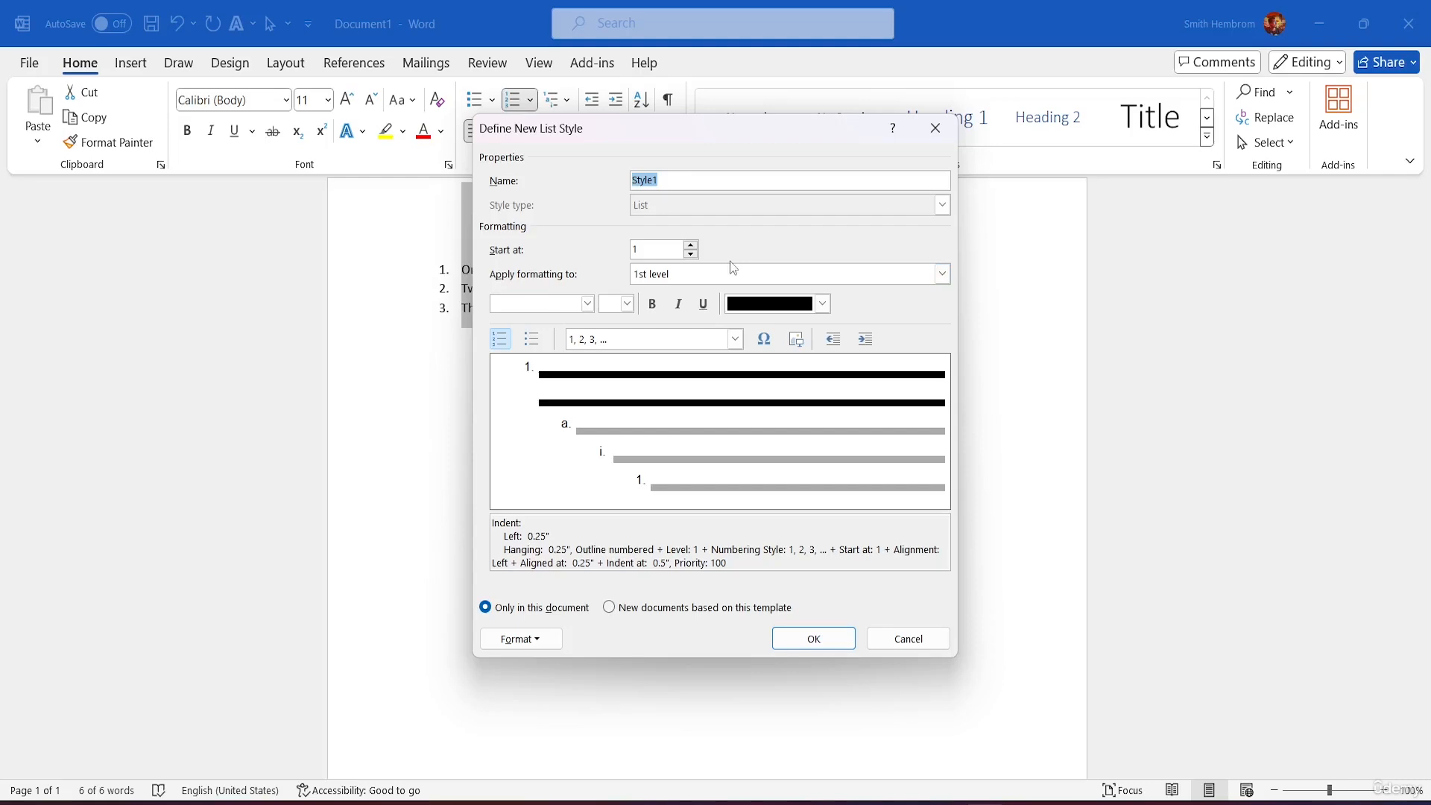
left_click(675, 184)
left_click(692, 254)
left_click(692, 246)
left_click(692, 246)
left_click(943, 274)
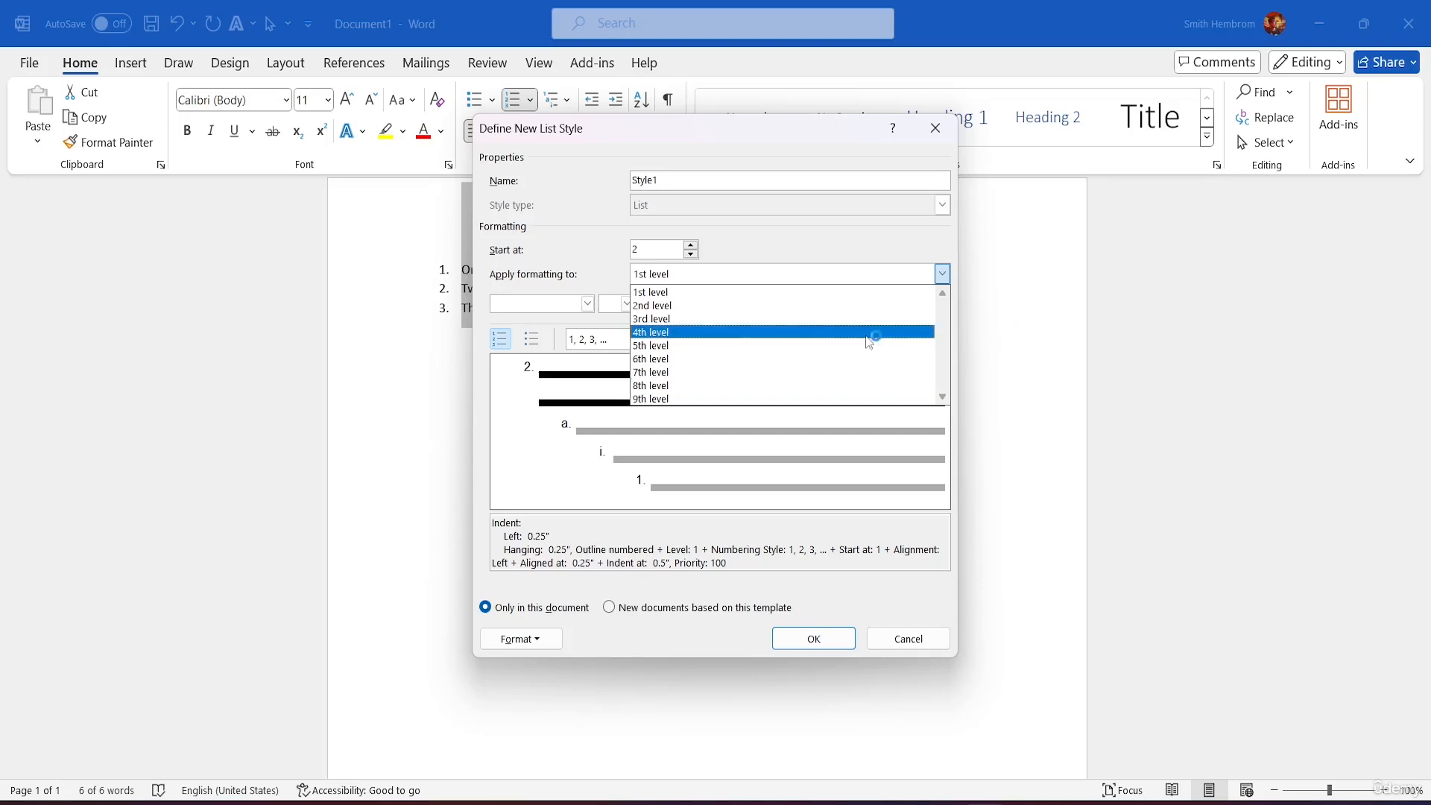
left_click(769, 250)
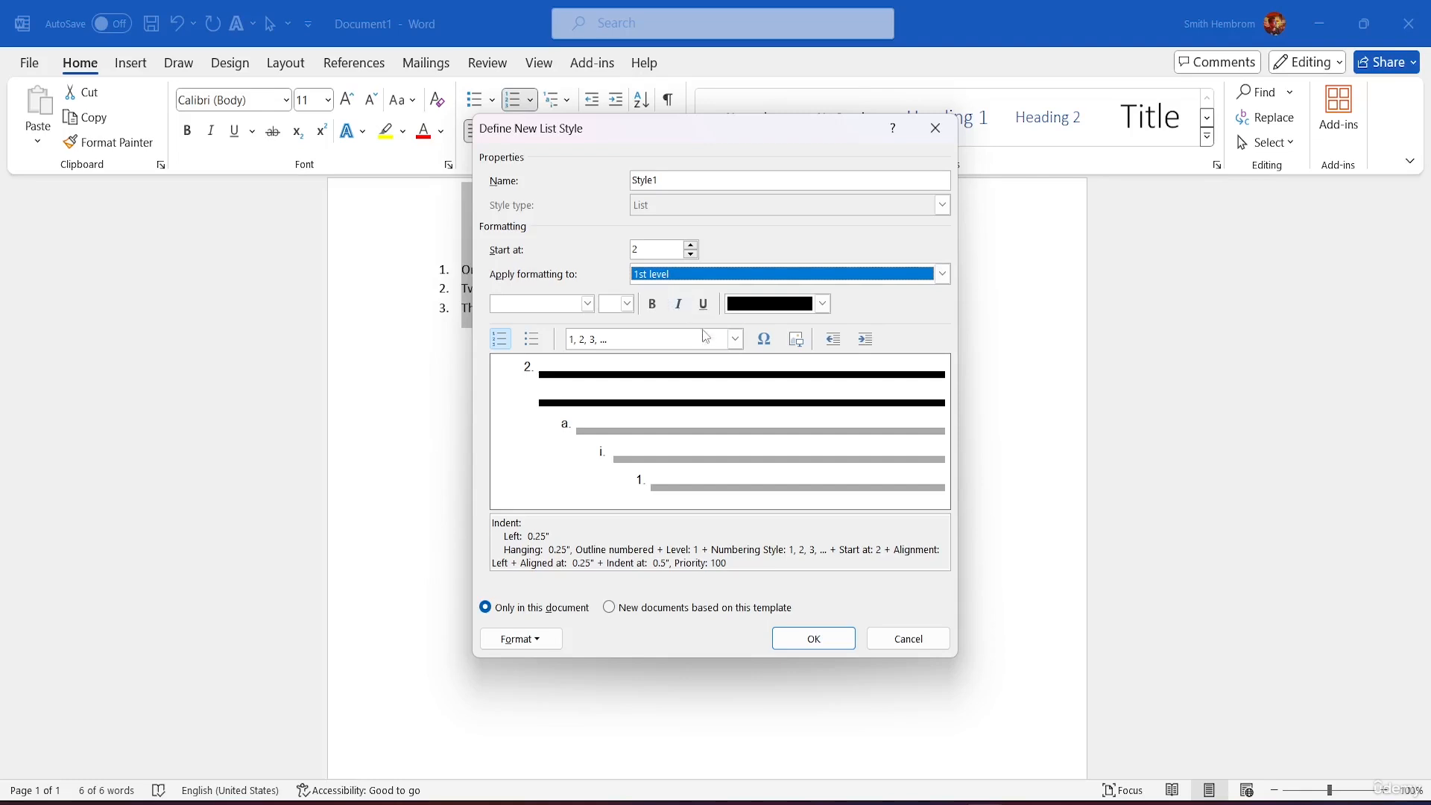
Step: Try I, II, III numerals for level 1 and shift its indent right, then back to the margin
left_click(736, 340)
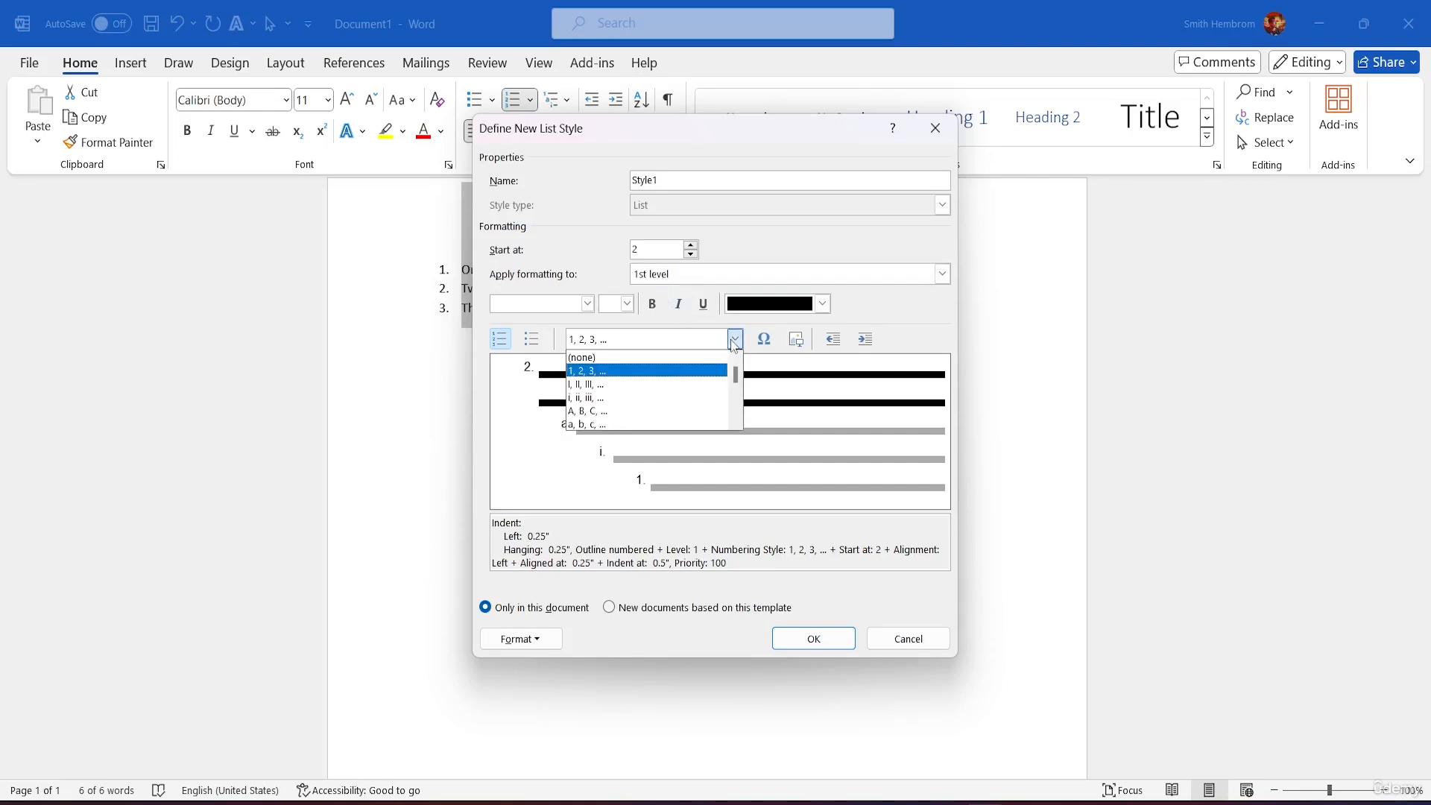
left_click(662, 384)
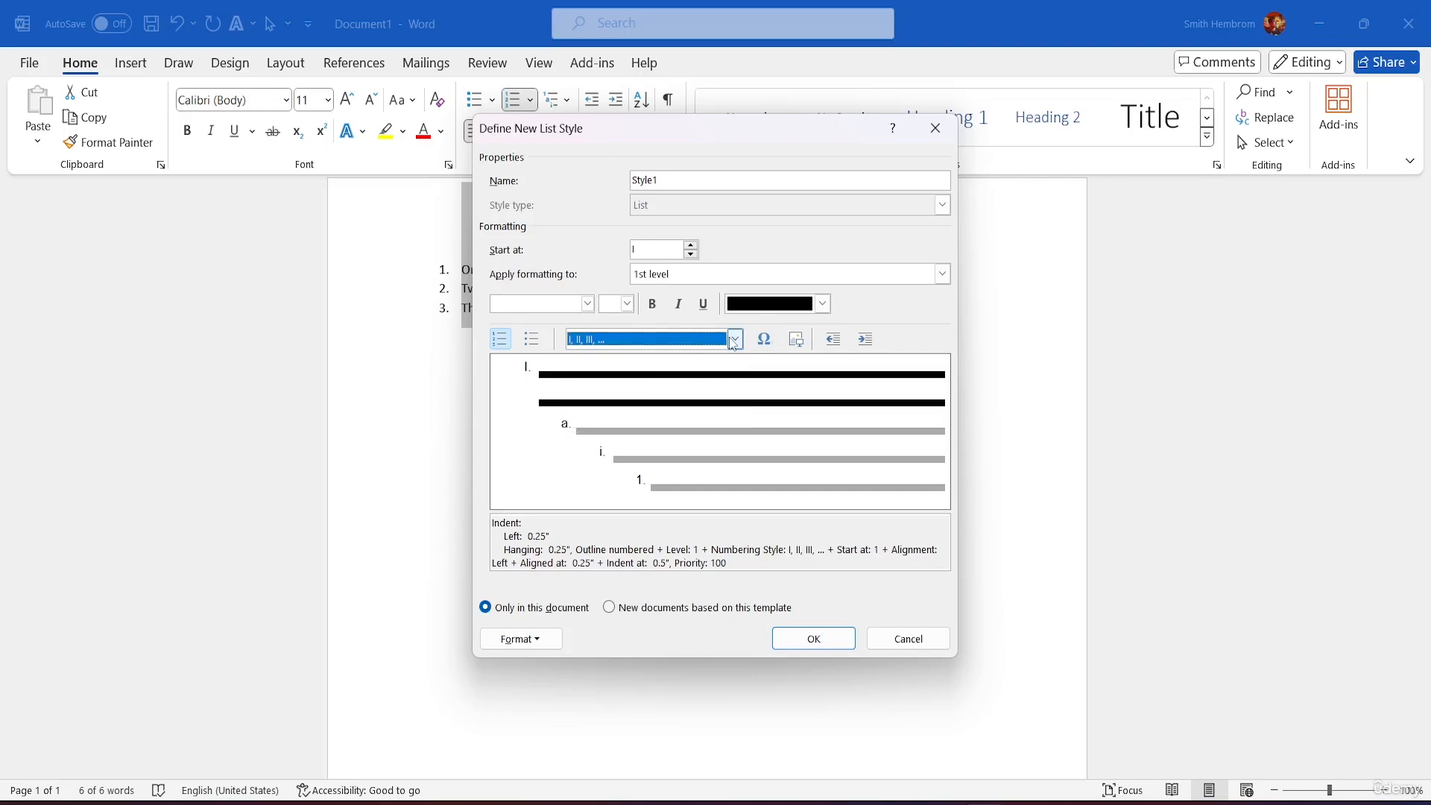
left_click(833, 339)
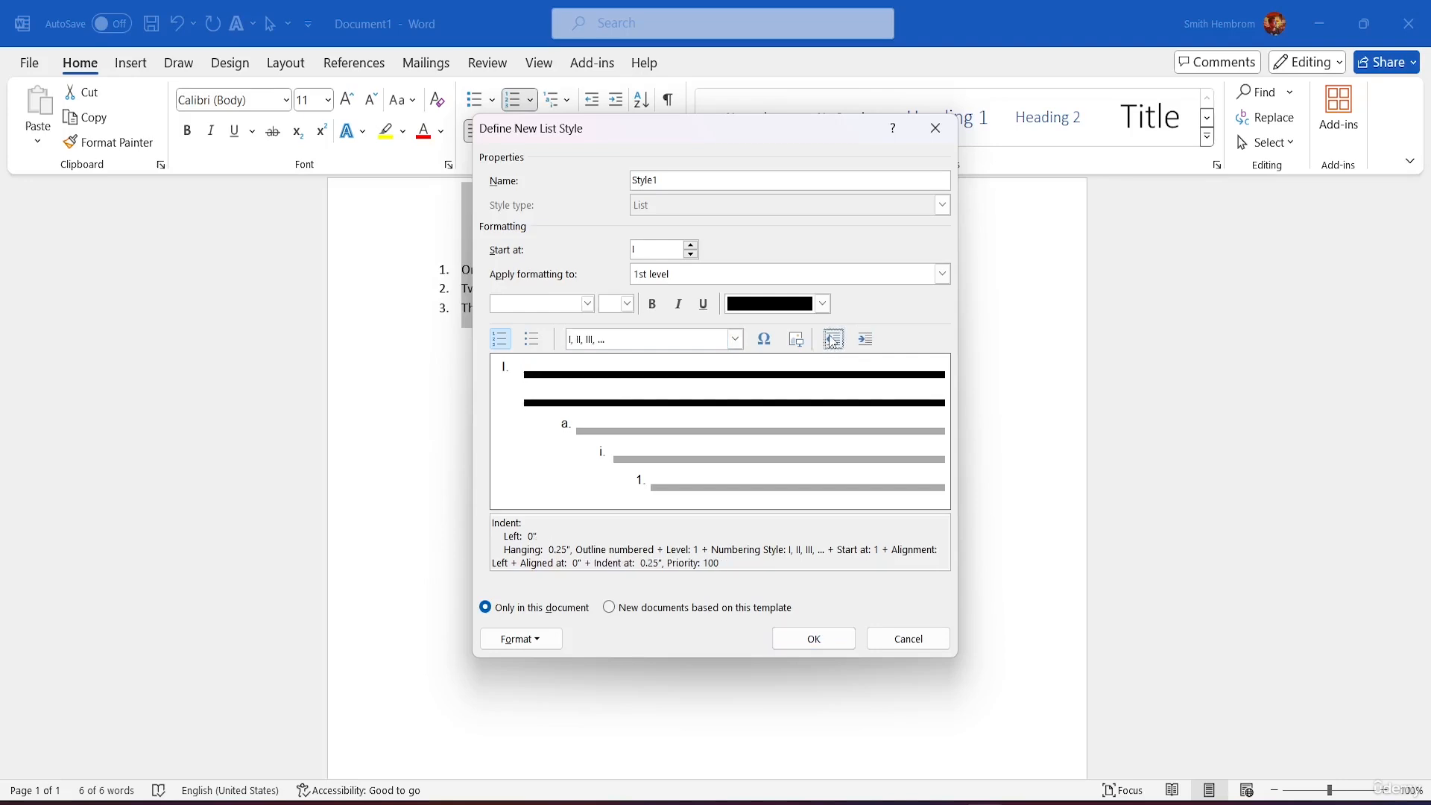
left_click(866, 340)
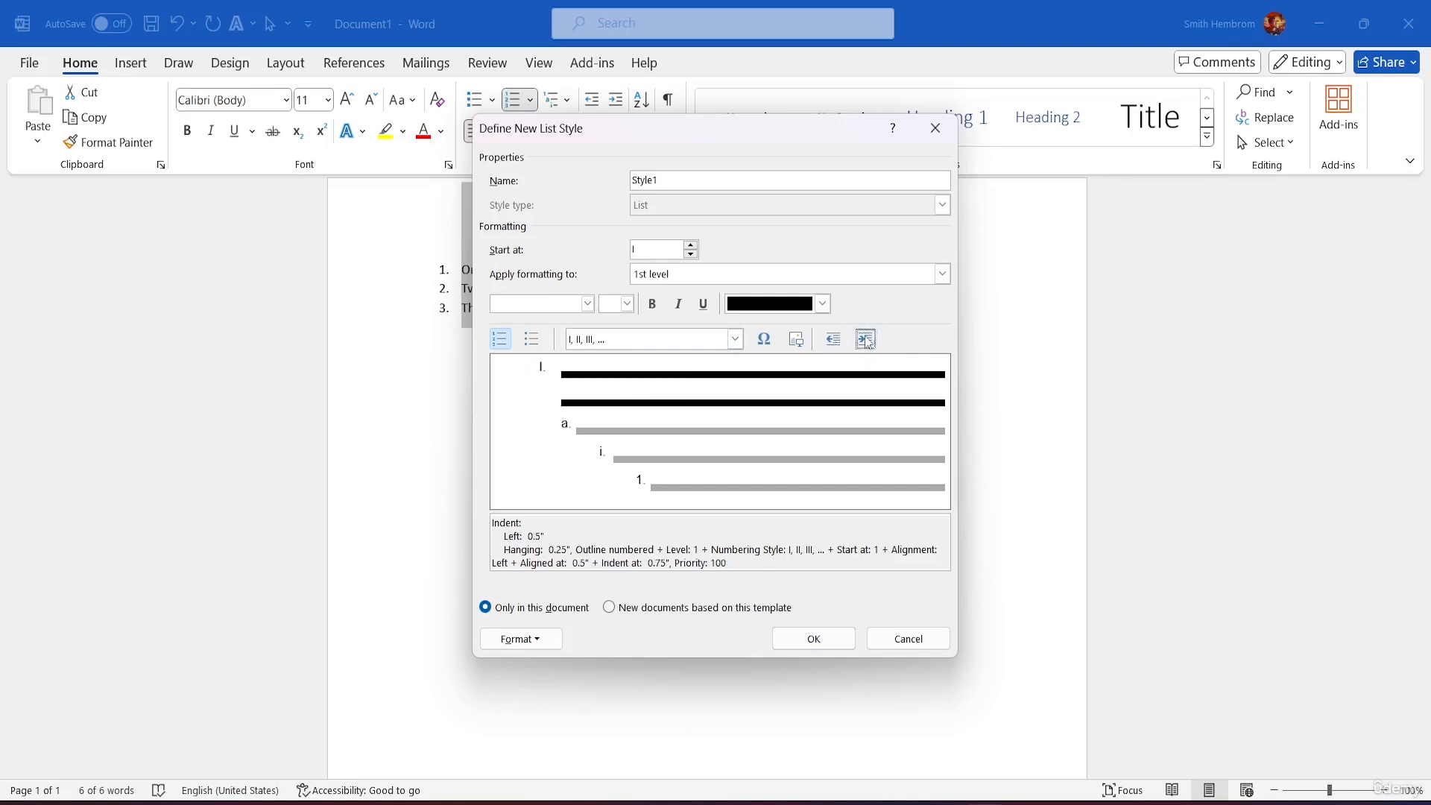
left_click(866, 340)
left_click(835, 343)
left_click(836, 343)
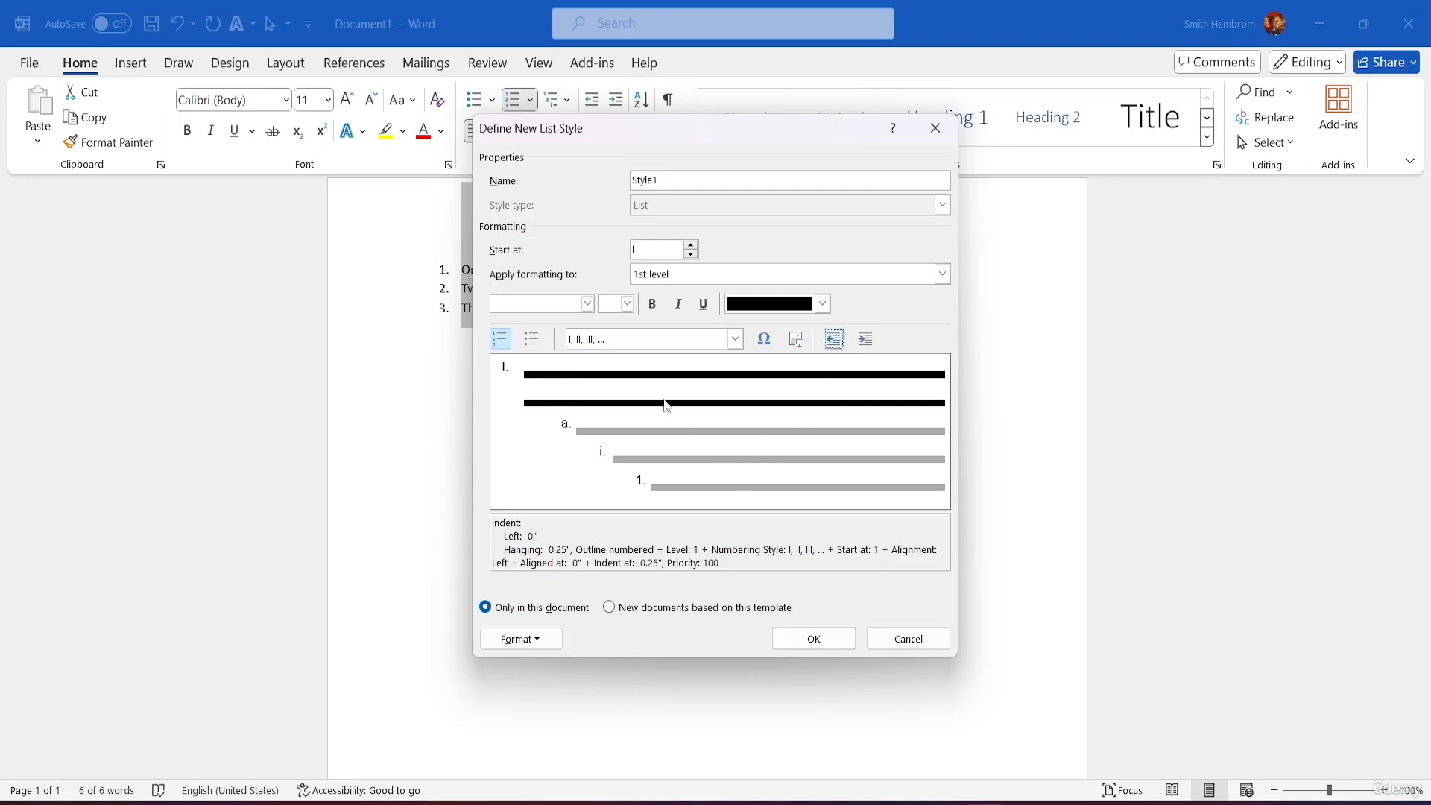
Step: Try bullets and 0001, 0002 numbering for level 1, then return it to 1, 2, 3
left_click(532, 340)
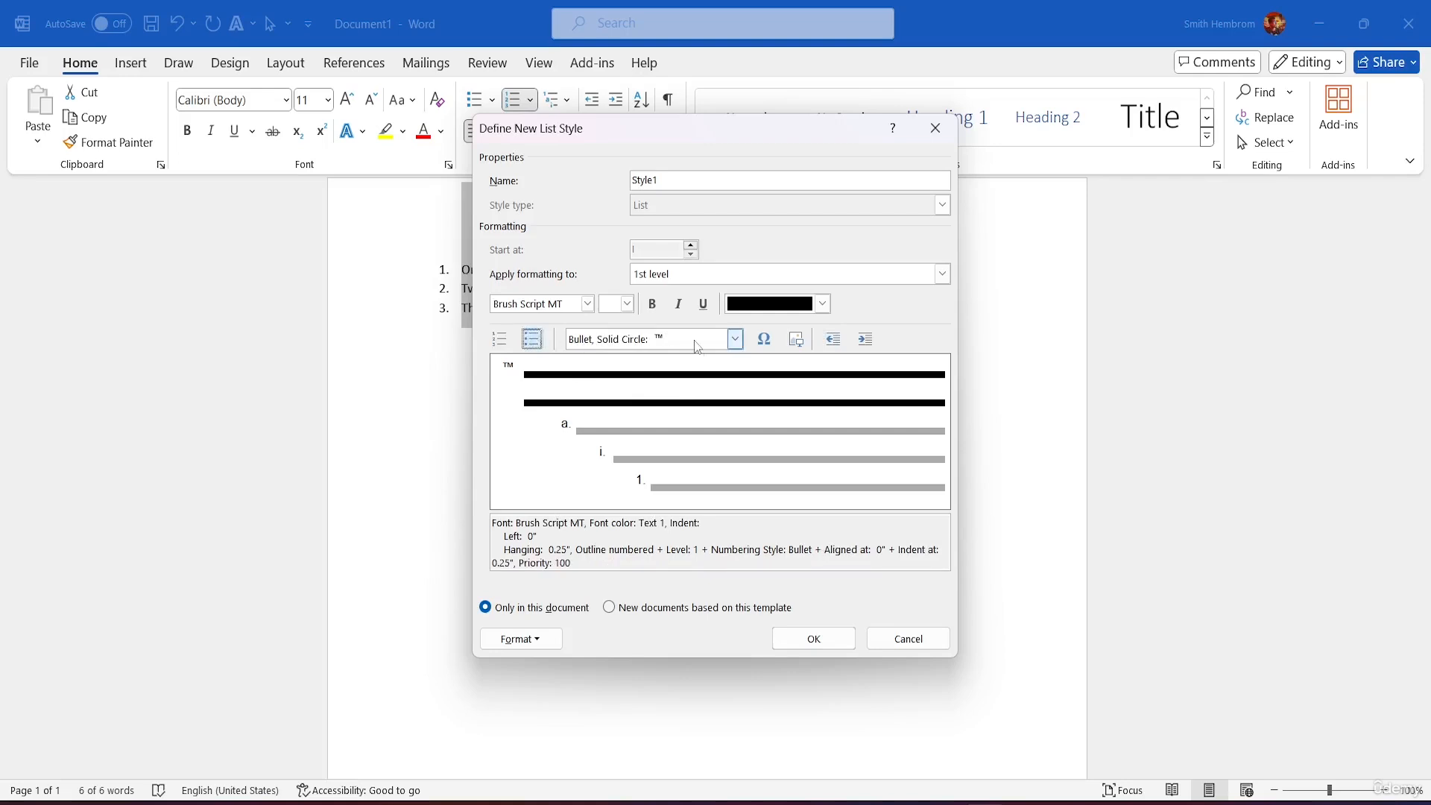
left_click(734, 339)
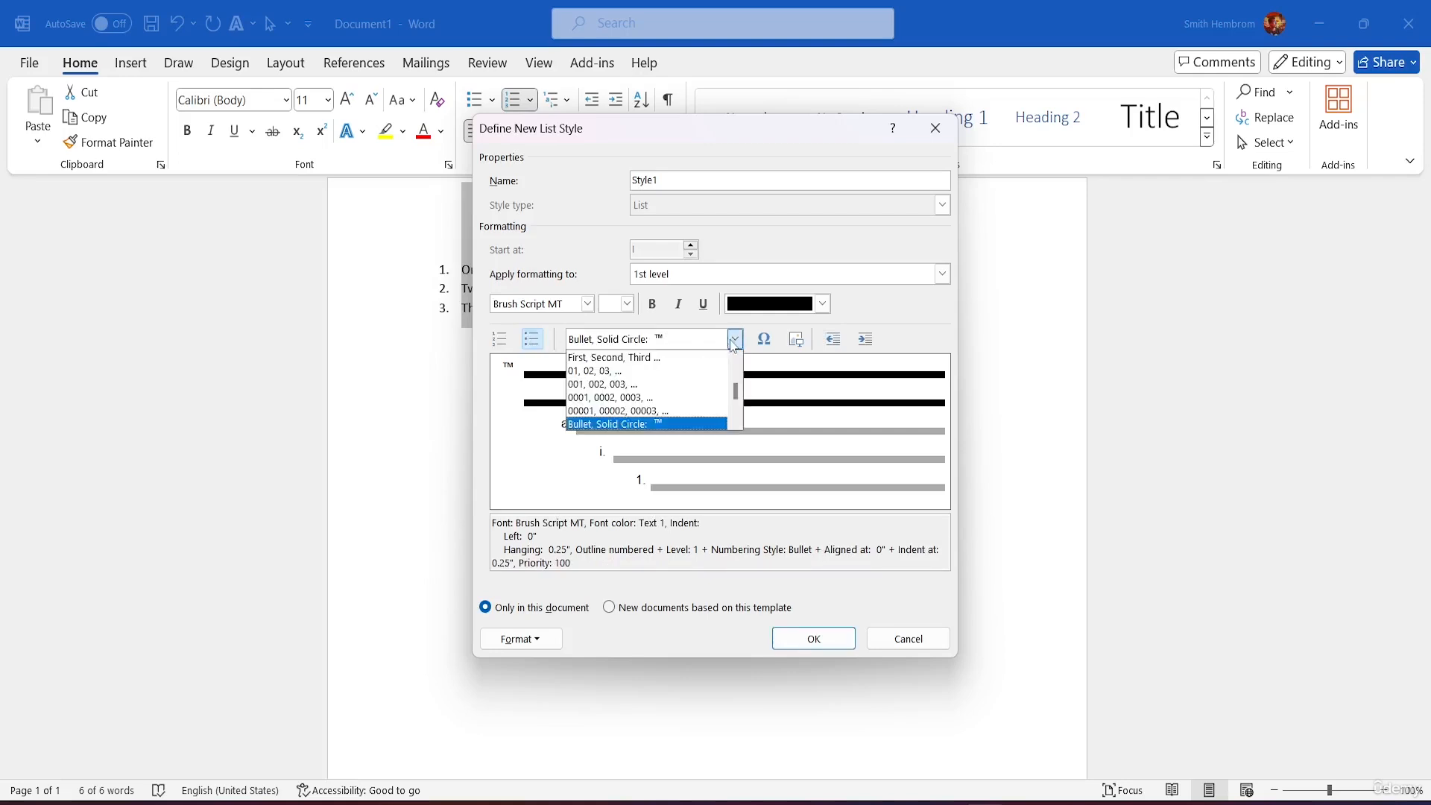
left_click(620, 397)
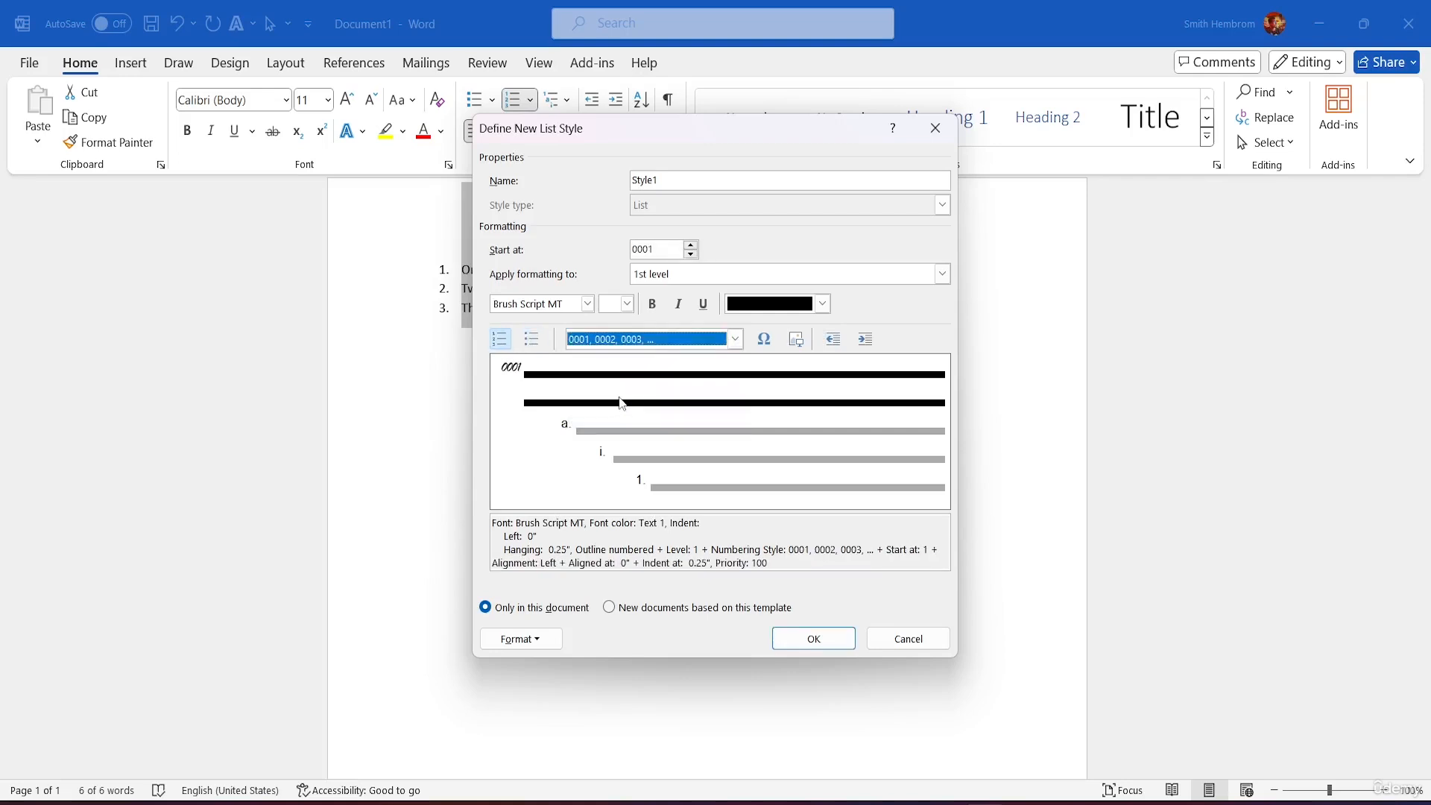
left_click(735, 339)
scroll(619, 368, "up", 3)
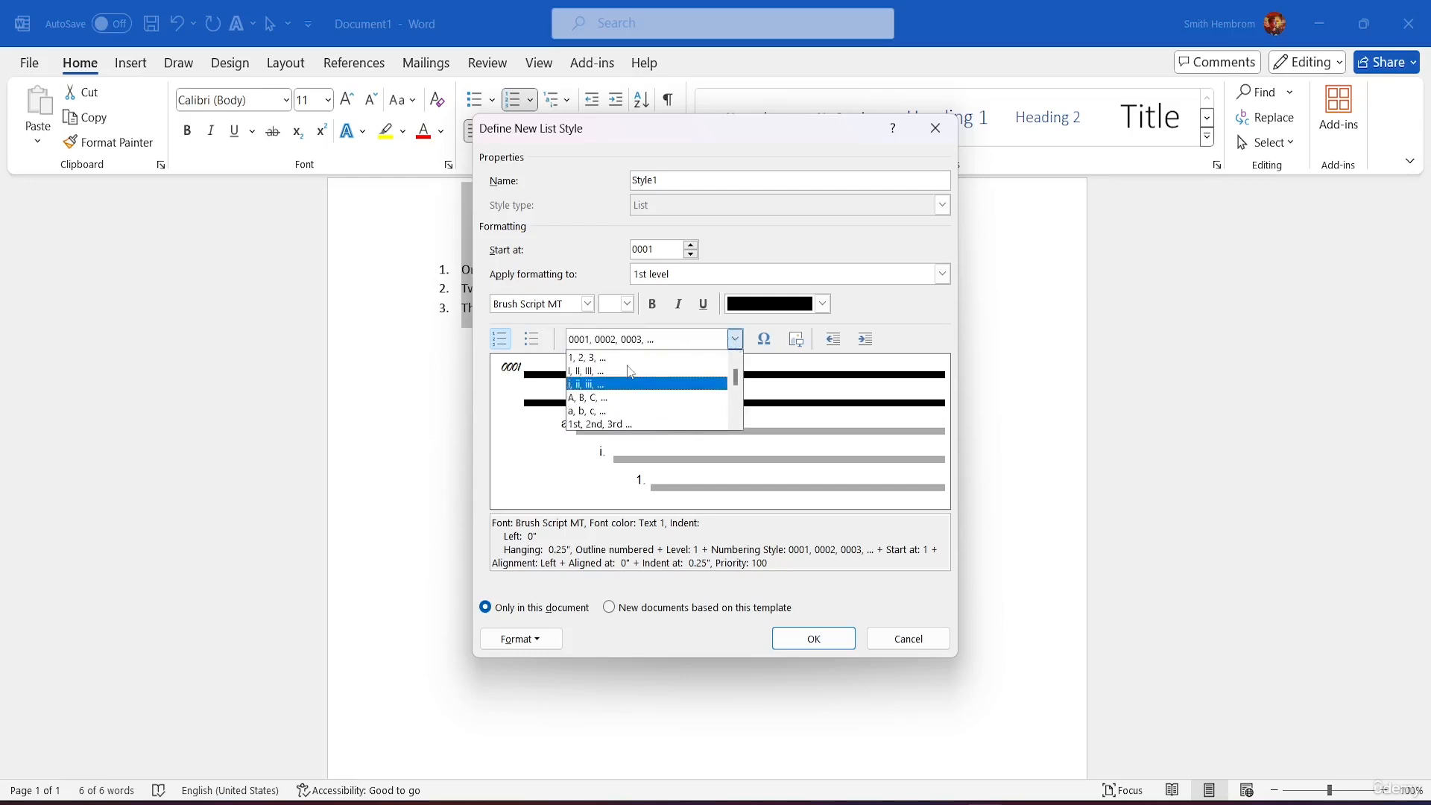
left_click(628, 360)
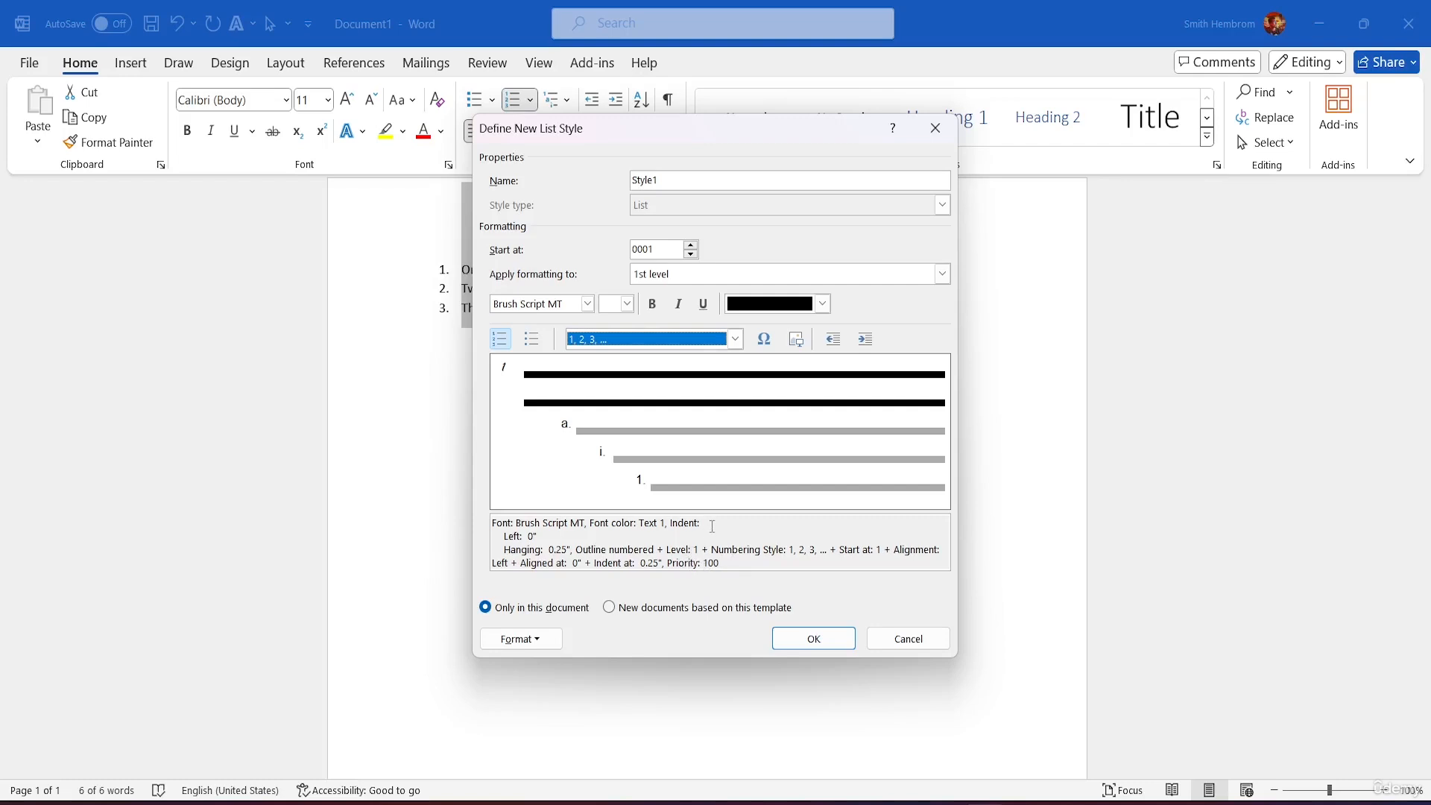
Step: Confirm Style1 so the list shows Brush Script MT numbers 1, 2, 3
left_click(810, 639)
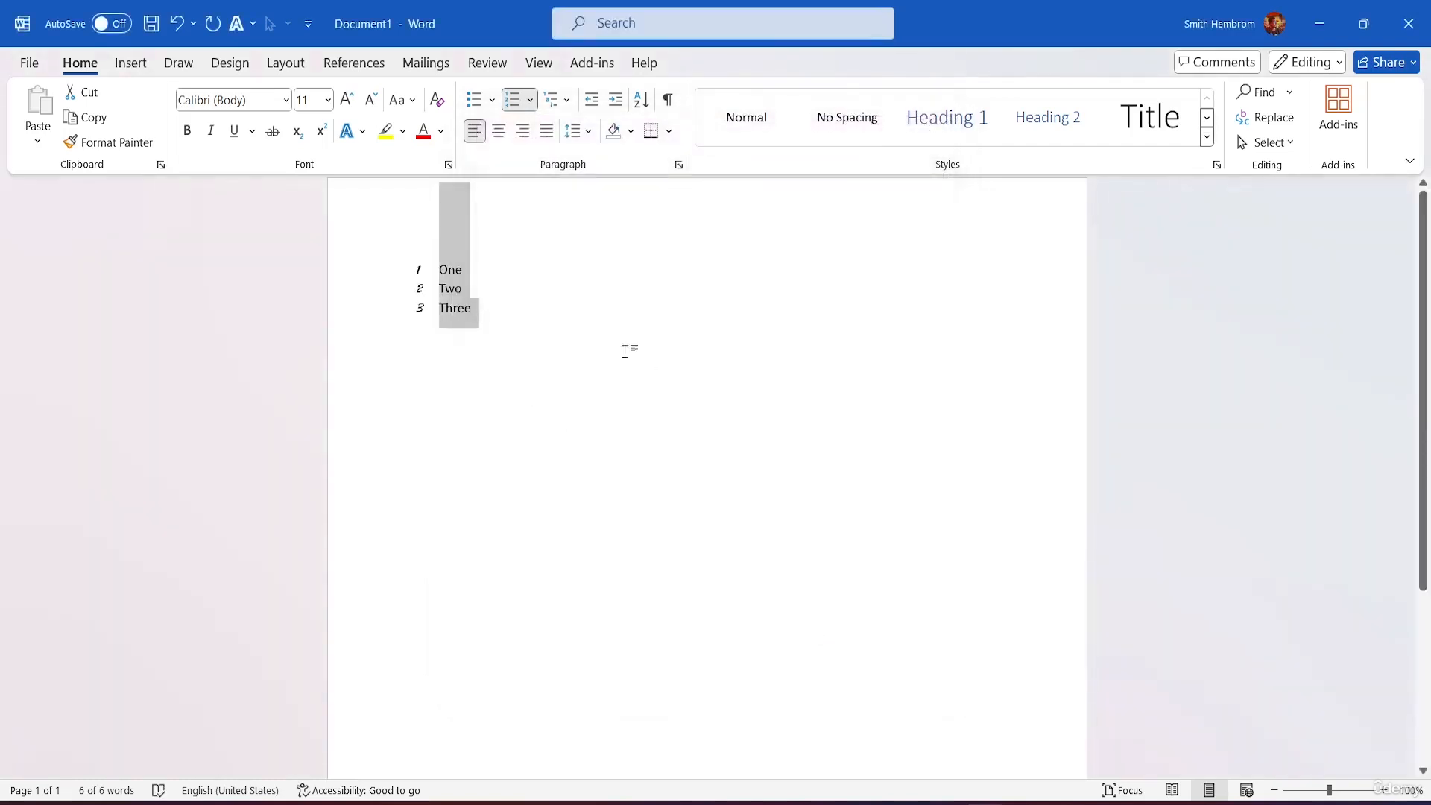
Step: Open Define New Multilevel List and view levels 2 through 9, ending back on level 1
left_click(553, 99)
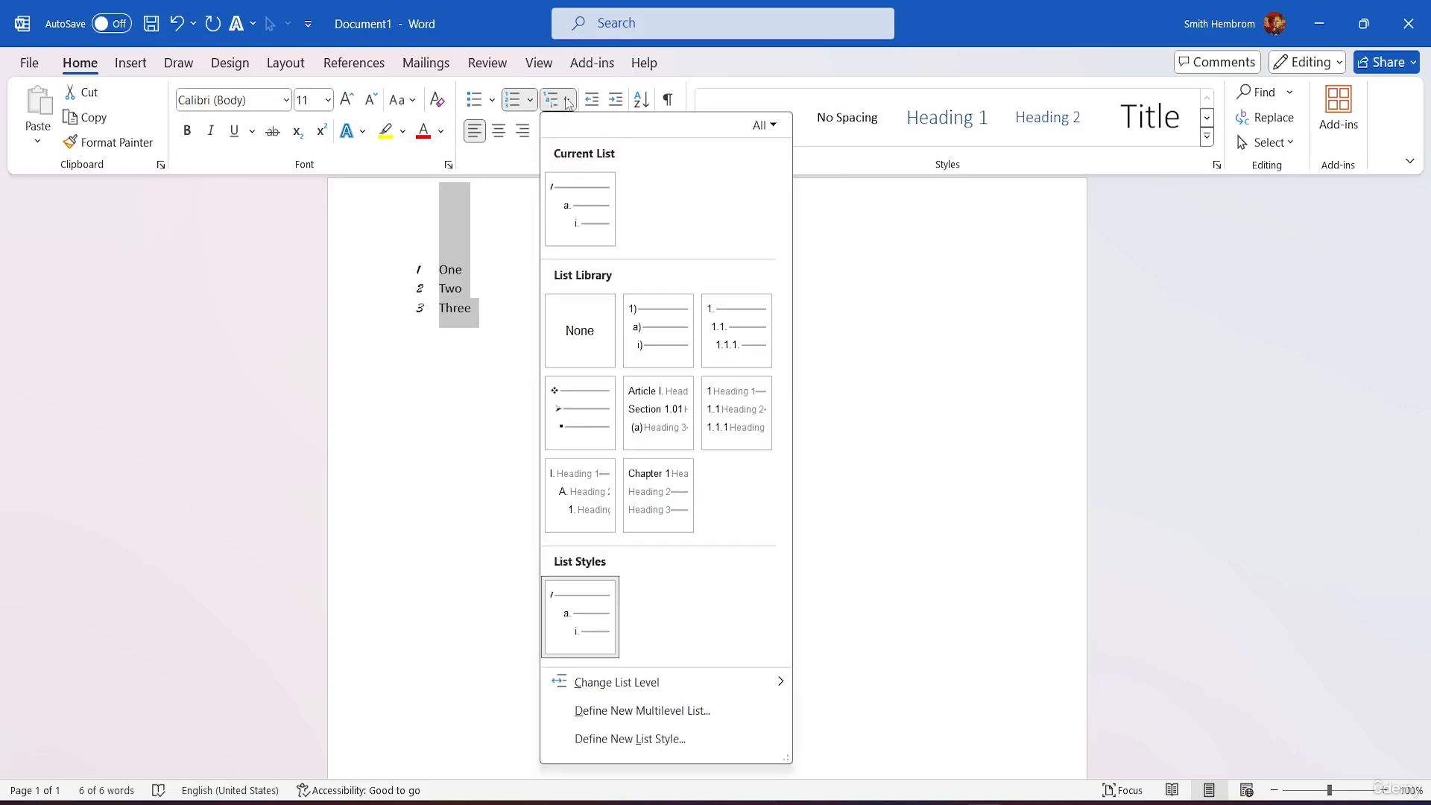
left_click(647, 711)
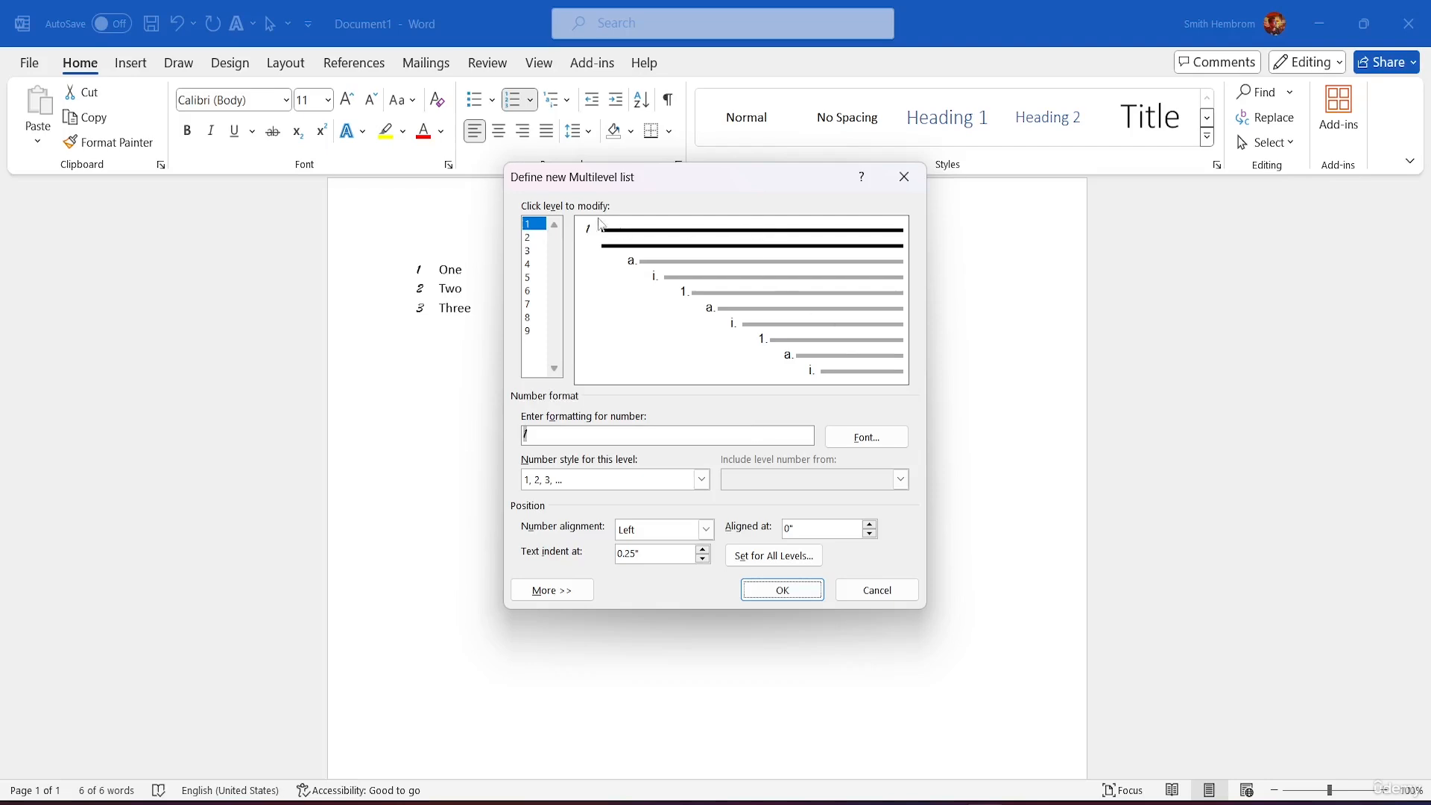
left_click(531, 237)
left_click(530, 251)
left_click(531, 265)
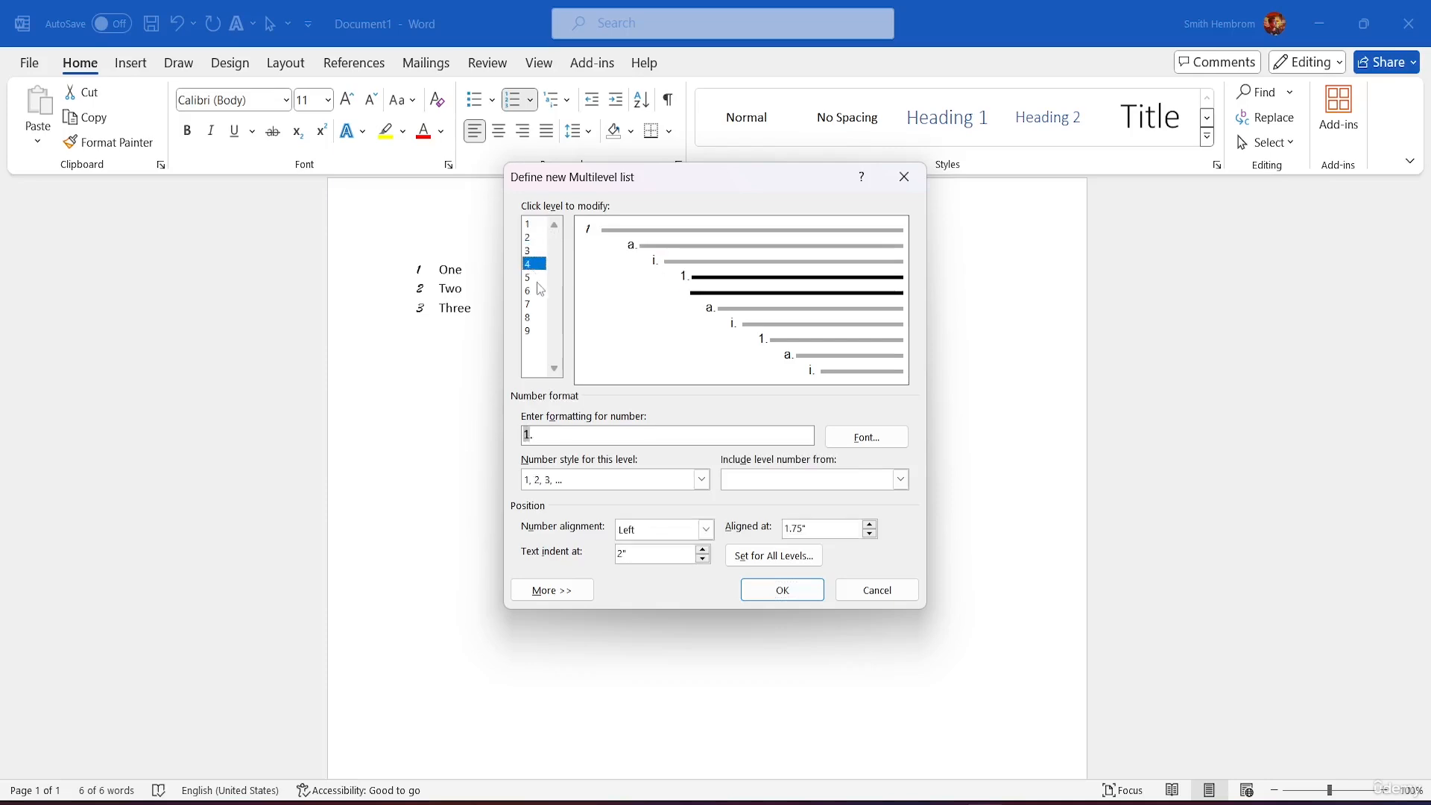
left_click(534, 290)
left_click(542, 330)
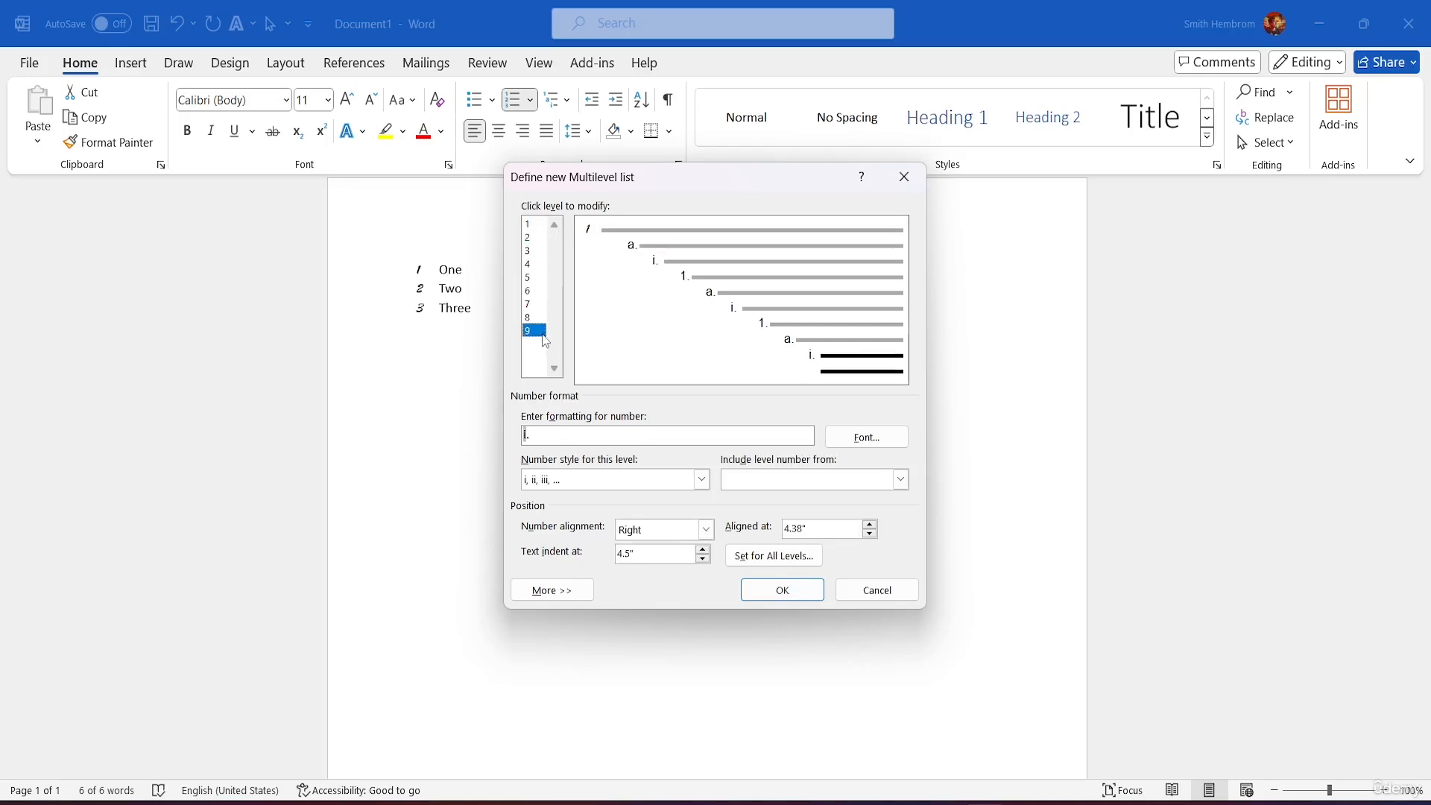
left_click(536, 225)
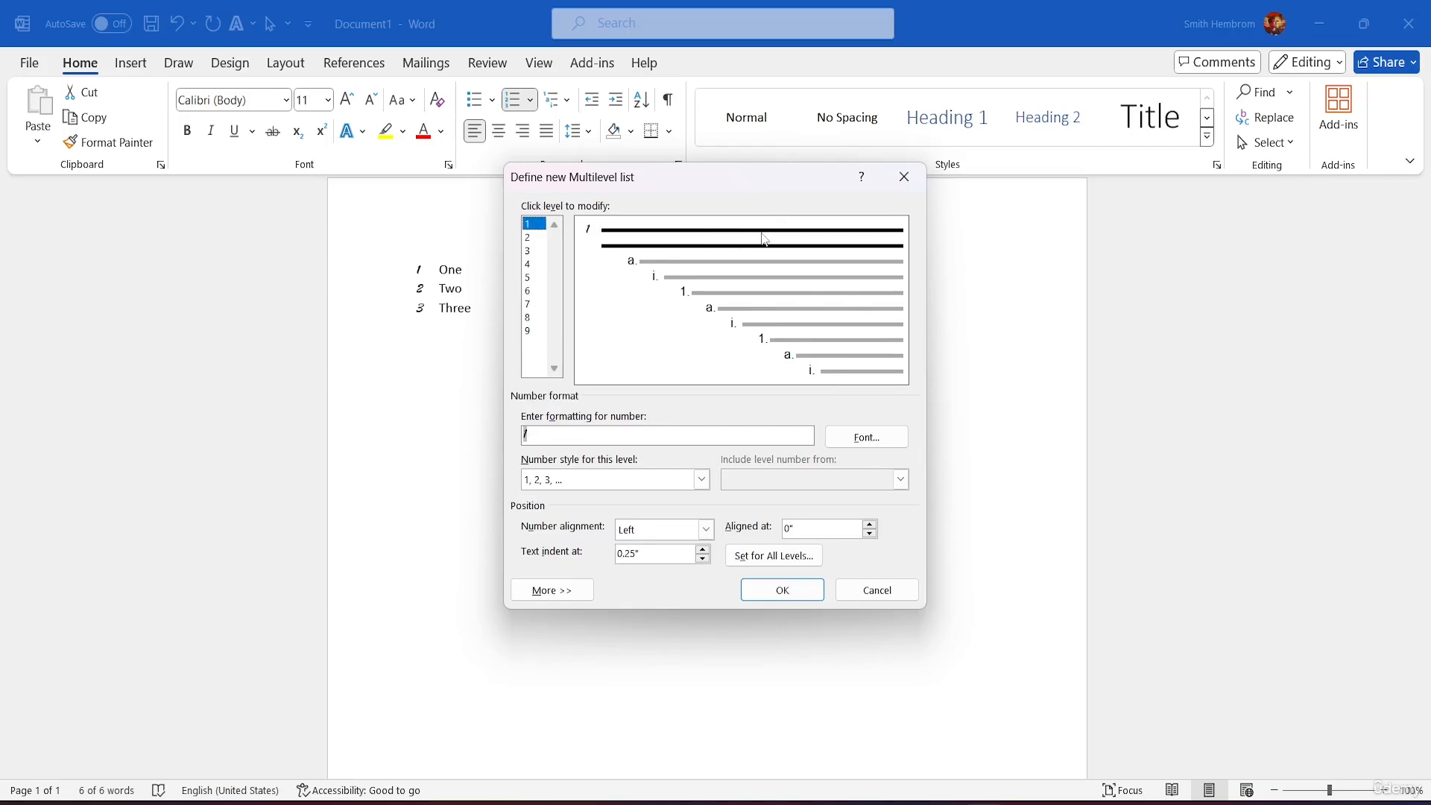
Step: Set the level 1 number font to BrahmaputraMJ, size 10
left_click(866, 437)
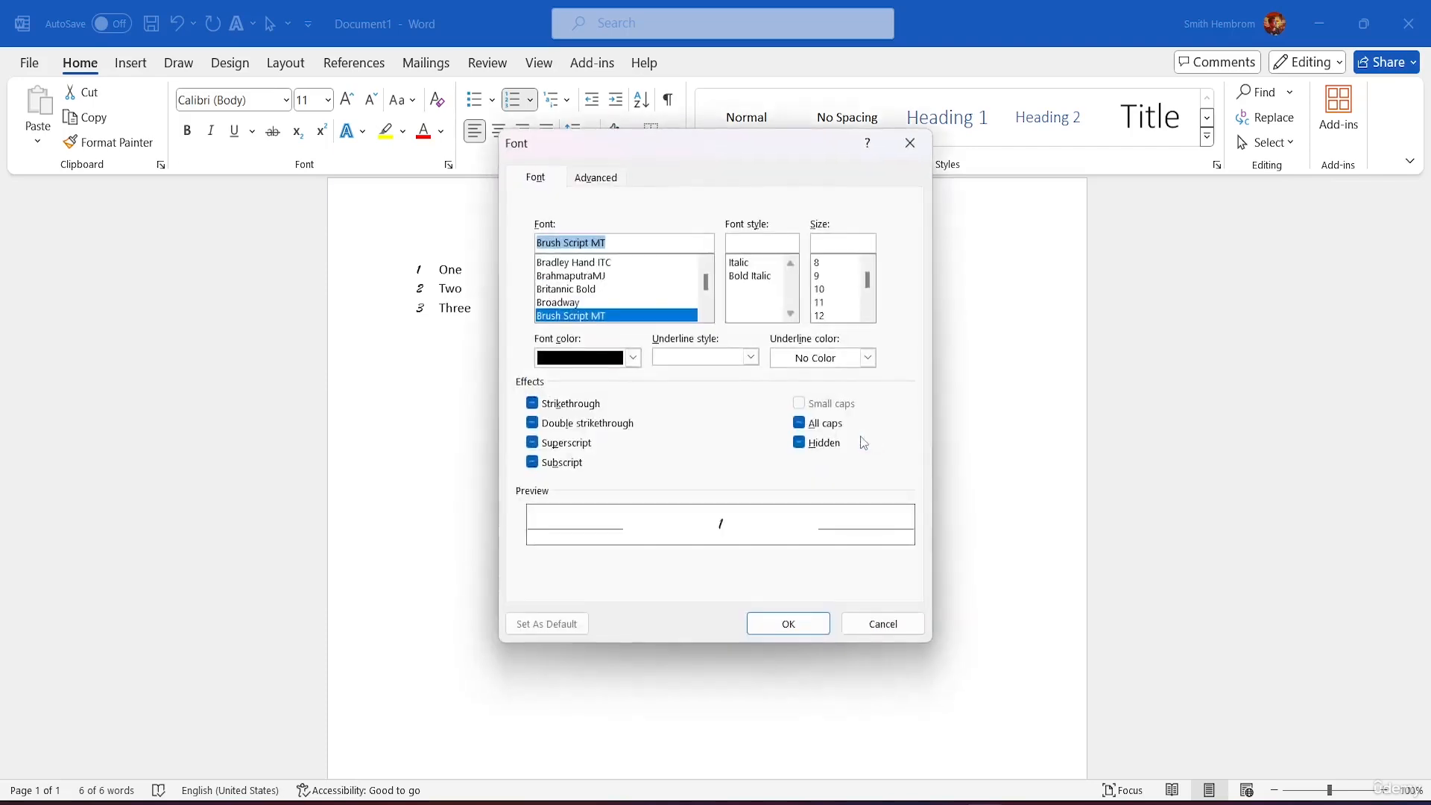
left_click(578, 277)
left_click(834, 289)
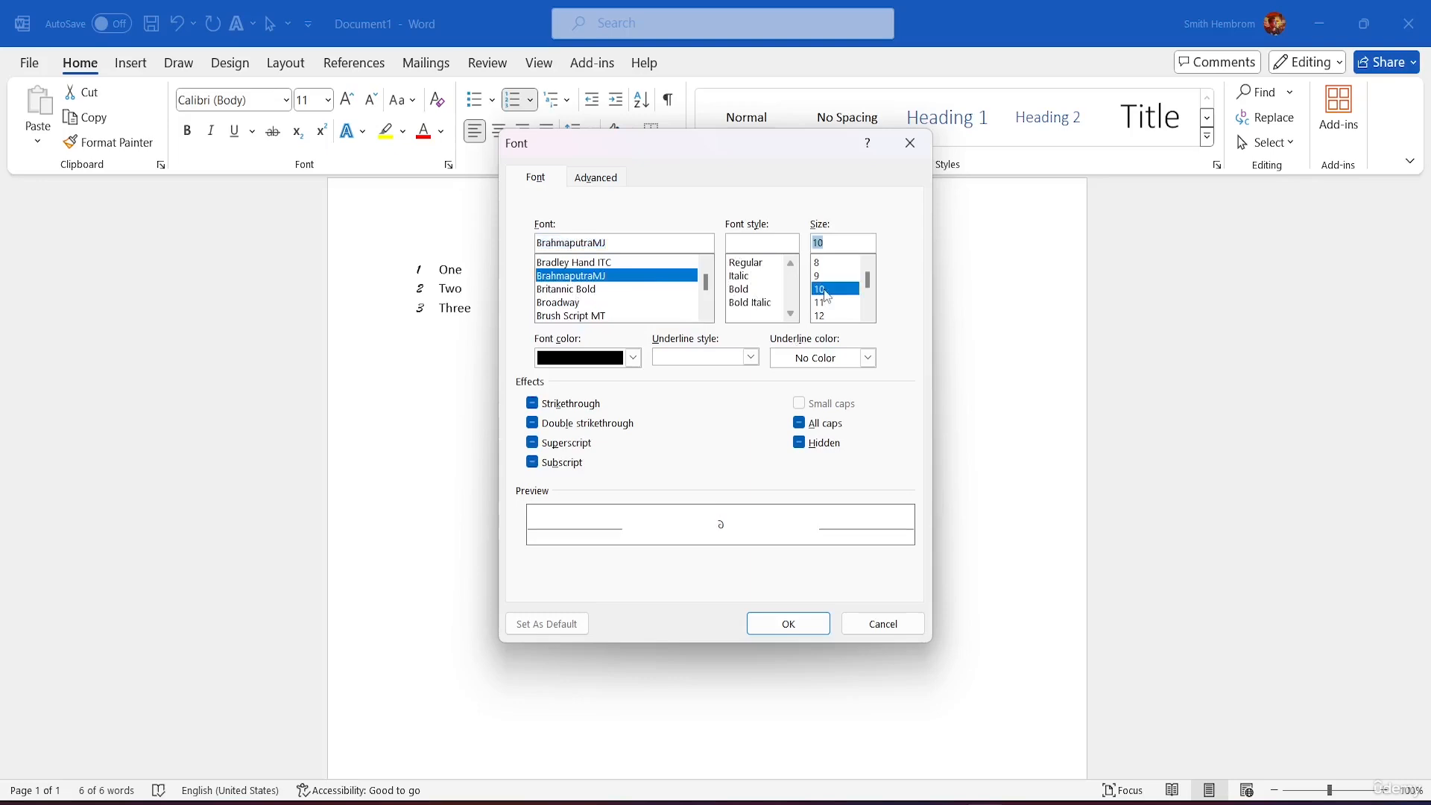
left_click(813, 628)
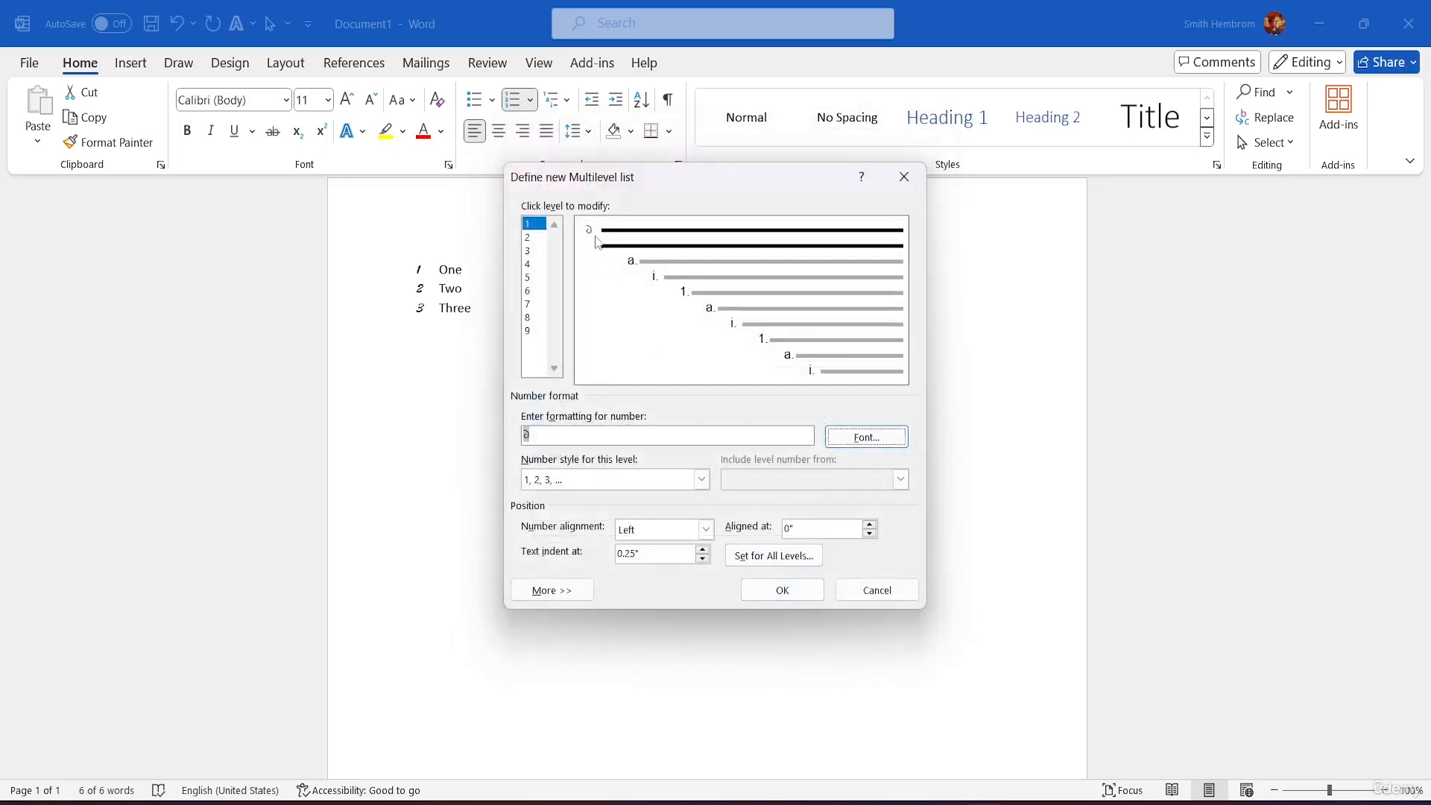
Step: Give level 2 I, II, III numbering aligned at 1.5 inches
left_click(537, 239)
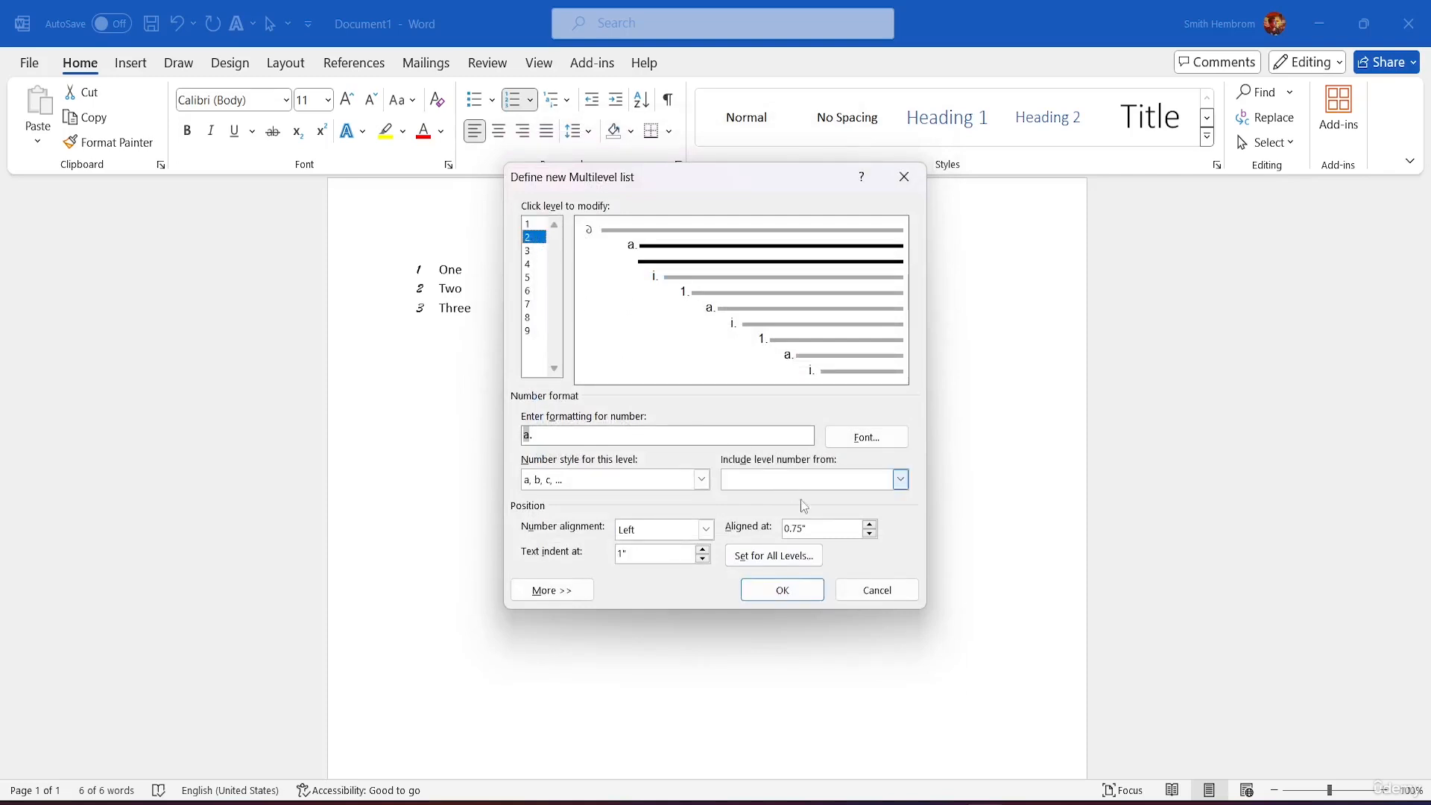
left_click(701, 479)
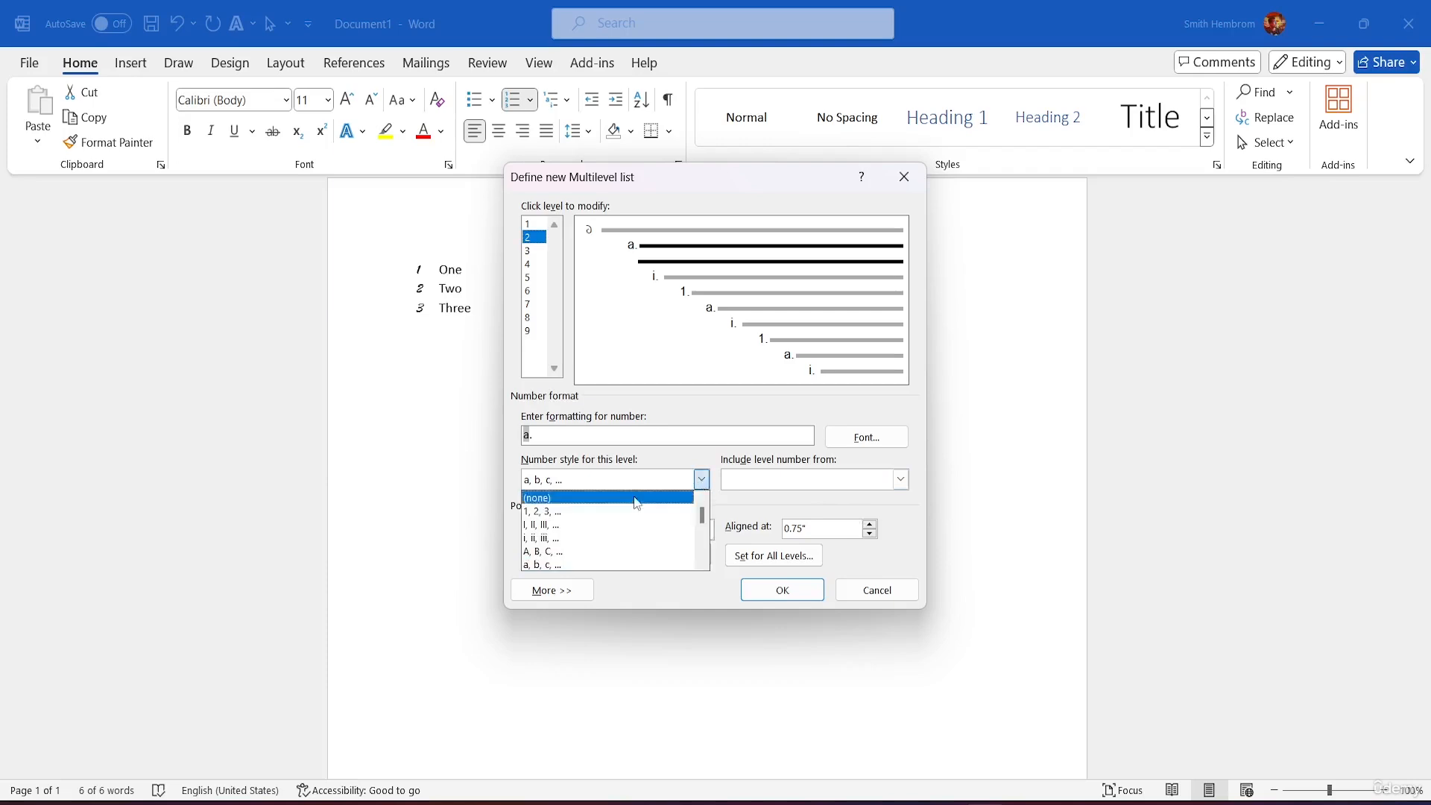
left_click(552, 529)
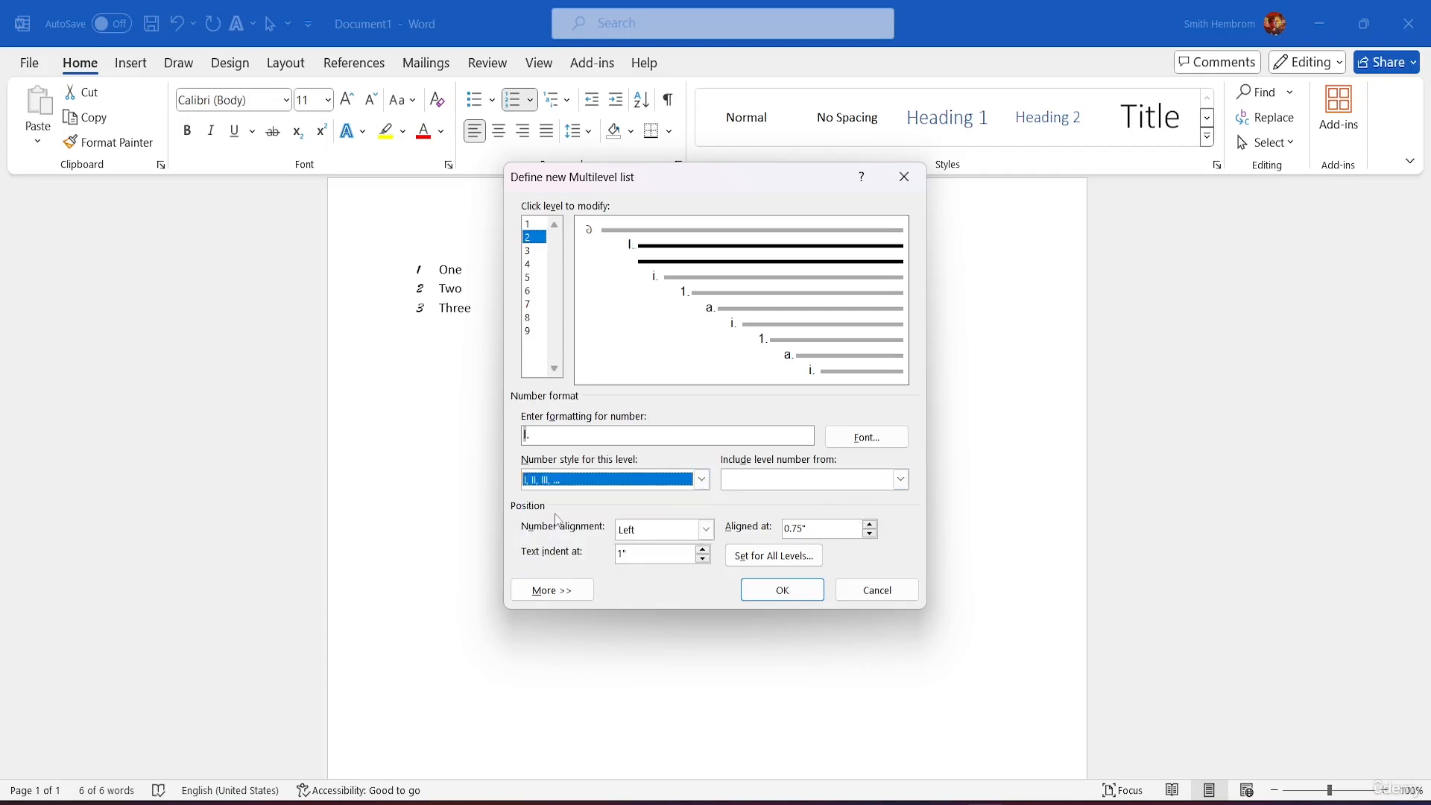
left_click(870, 525)
left_click(870, 525)
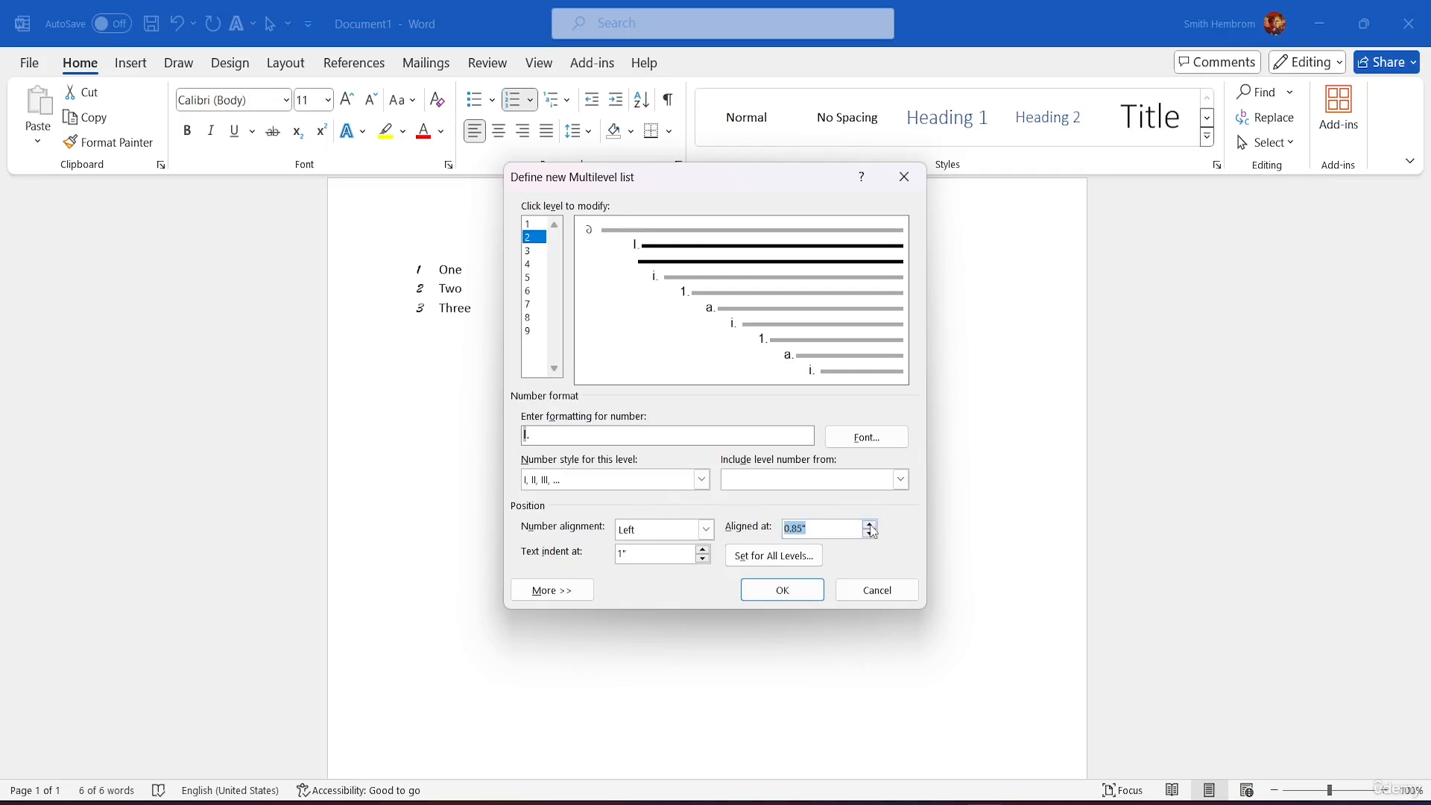
left_click(870, 525)
left_click(870, 524)
left_click(870, 524)
left_click(870, 524)
left_click(869, 525)
left_click(870, 524)
left_click(870, 525)
Step: Increase level 2's text indent, glance at levels 3 and 9, and apply the multilevel list
left_click(702, 551)
left_click(703, 551)
left_click(702, 552)
left_click(703, 551)
left_click(702, 552)
left_click(703, 551)
left_click(532, 252)
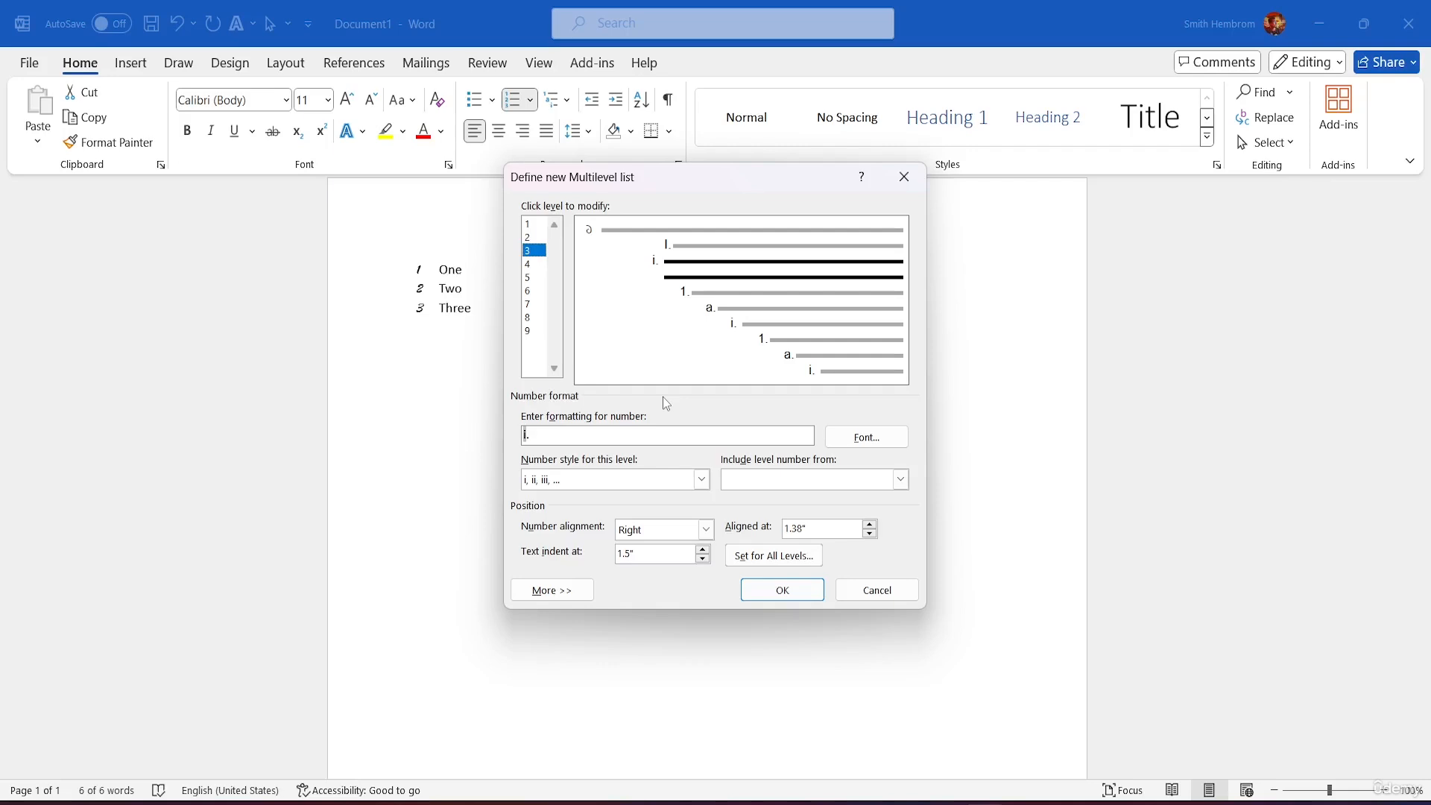
key("End")
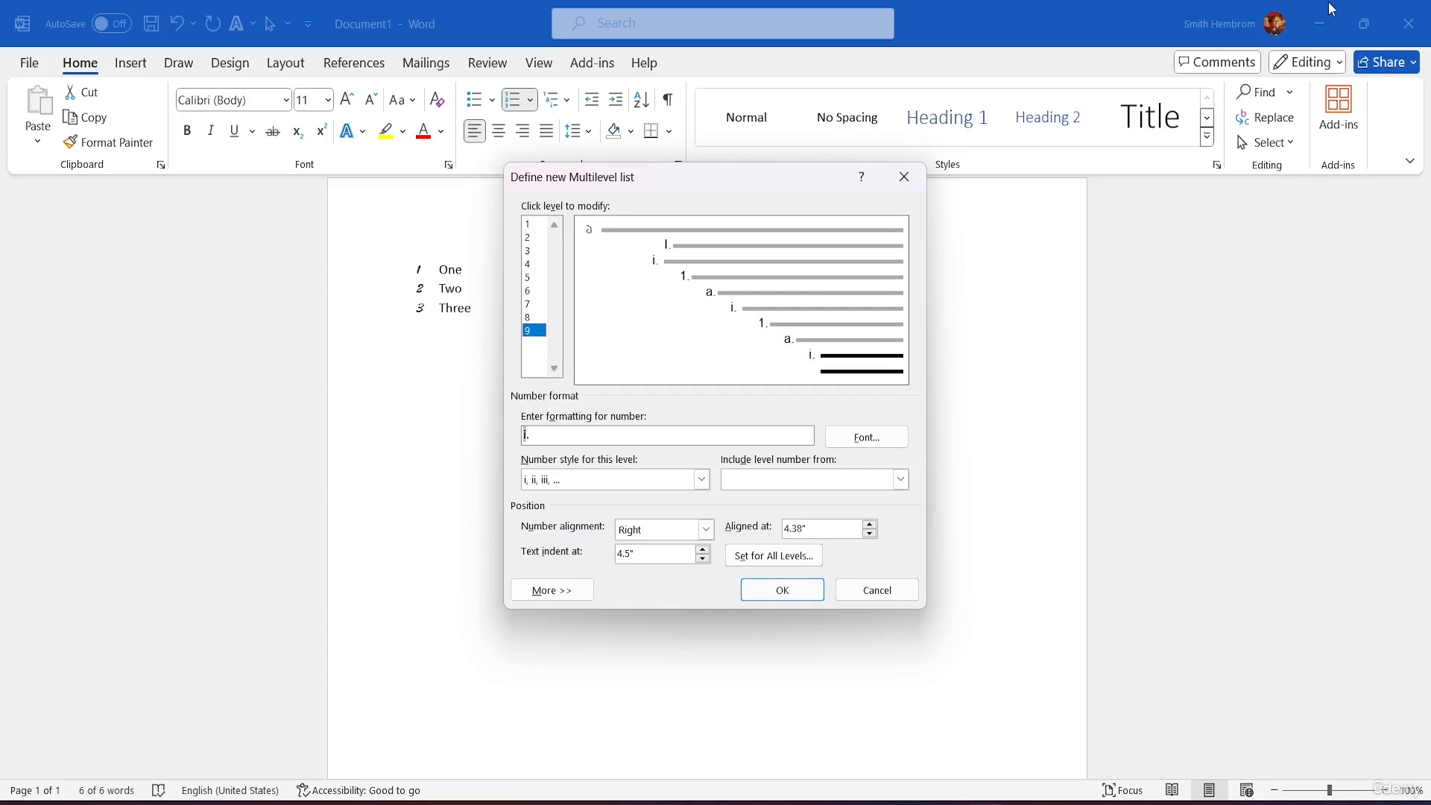
left_click(795, 601)
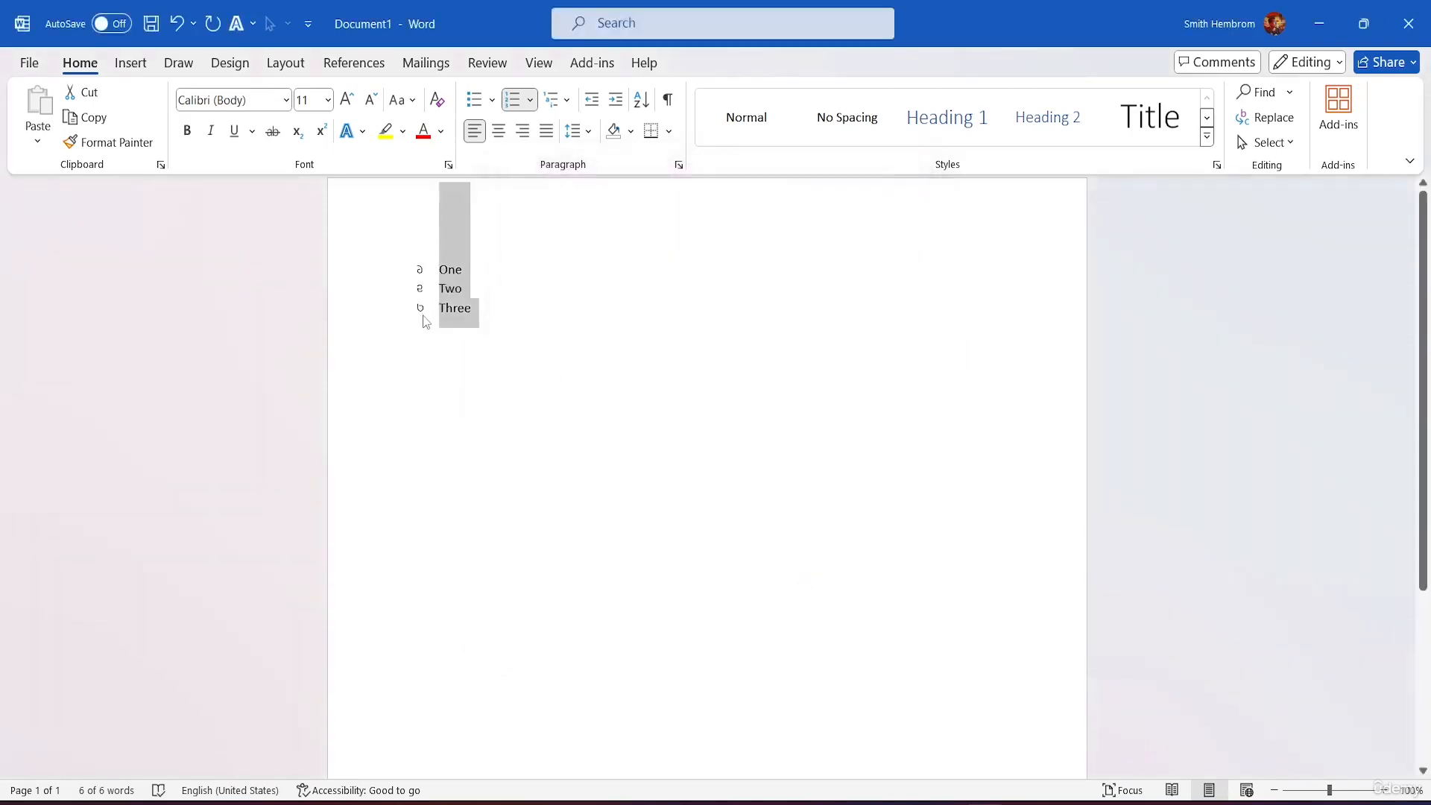
Step: Browse the Multilevel List gallery and close it without changing the list
left_click(555, 100)
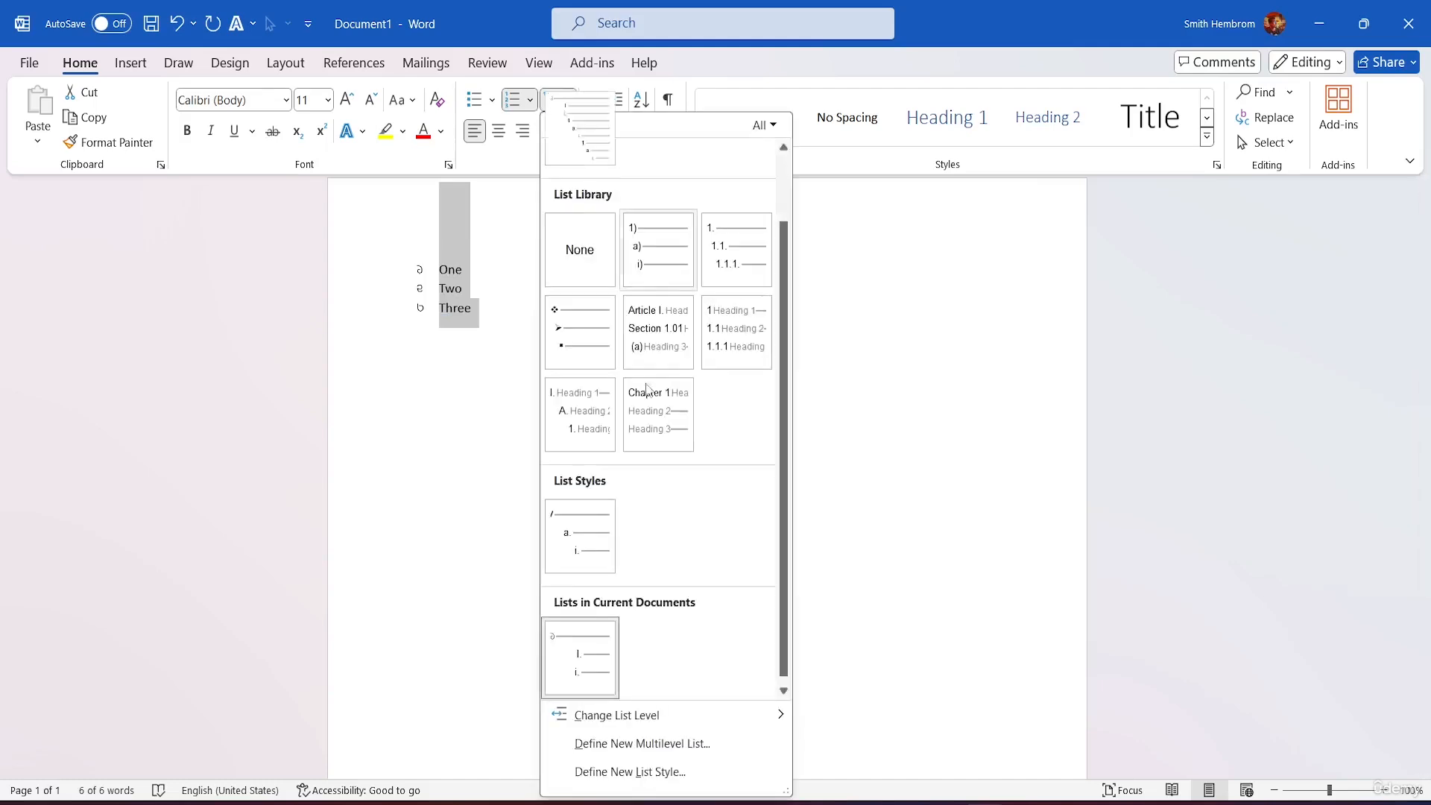
scroll(577, 383, "up", 1)
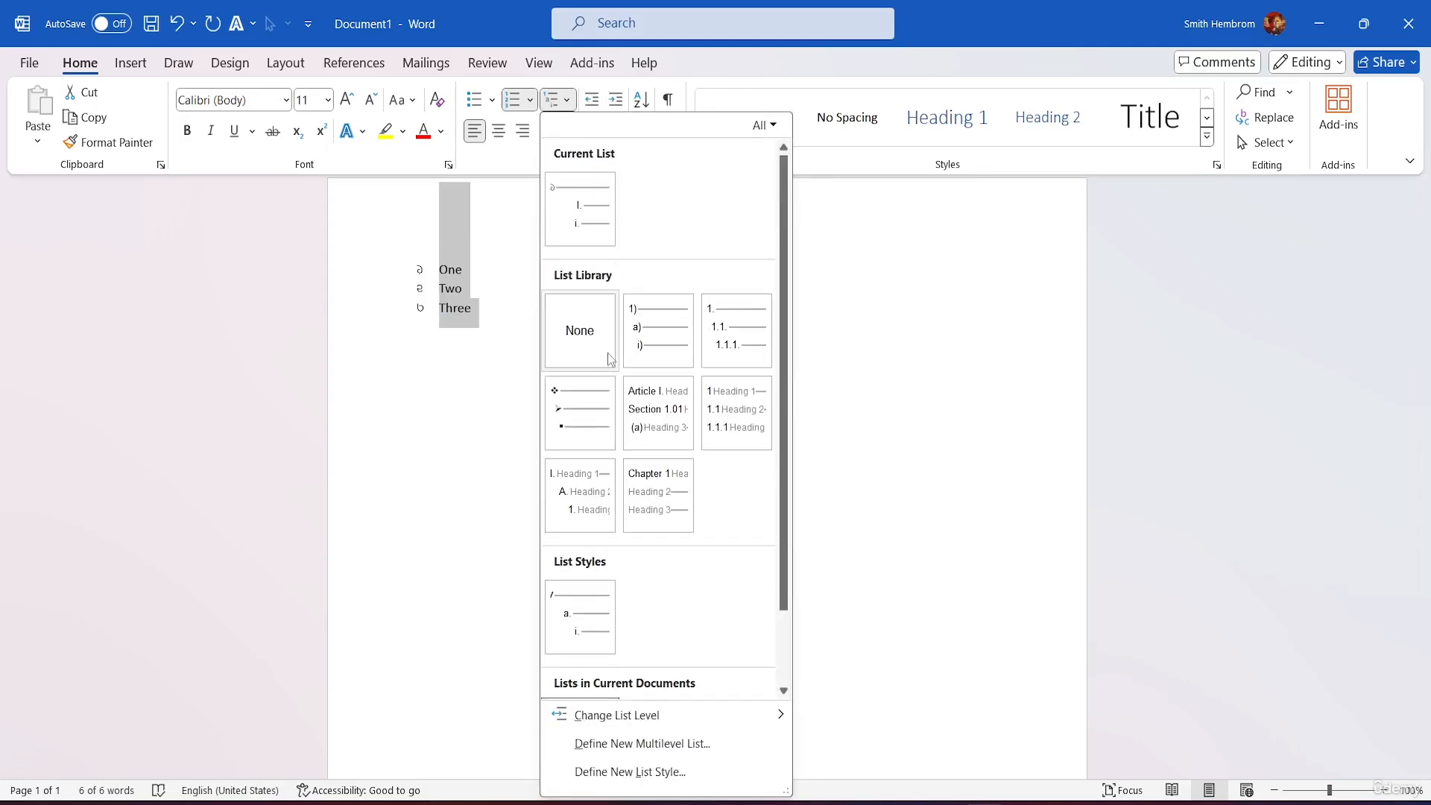
mouse_move(646, 518)
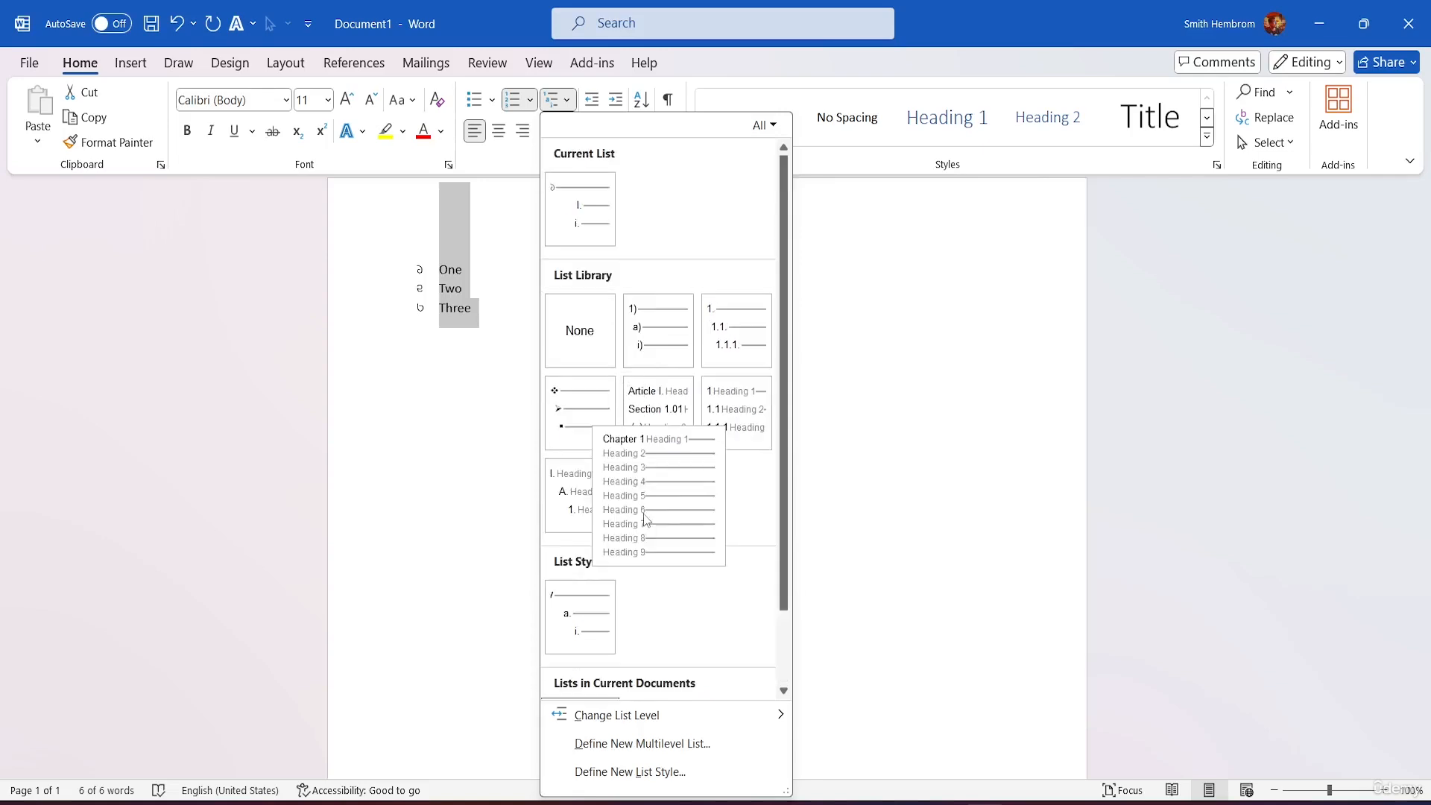
mouse_move(586, 228)
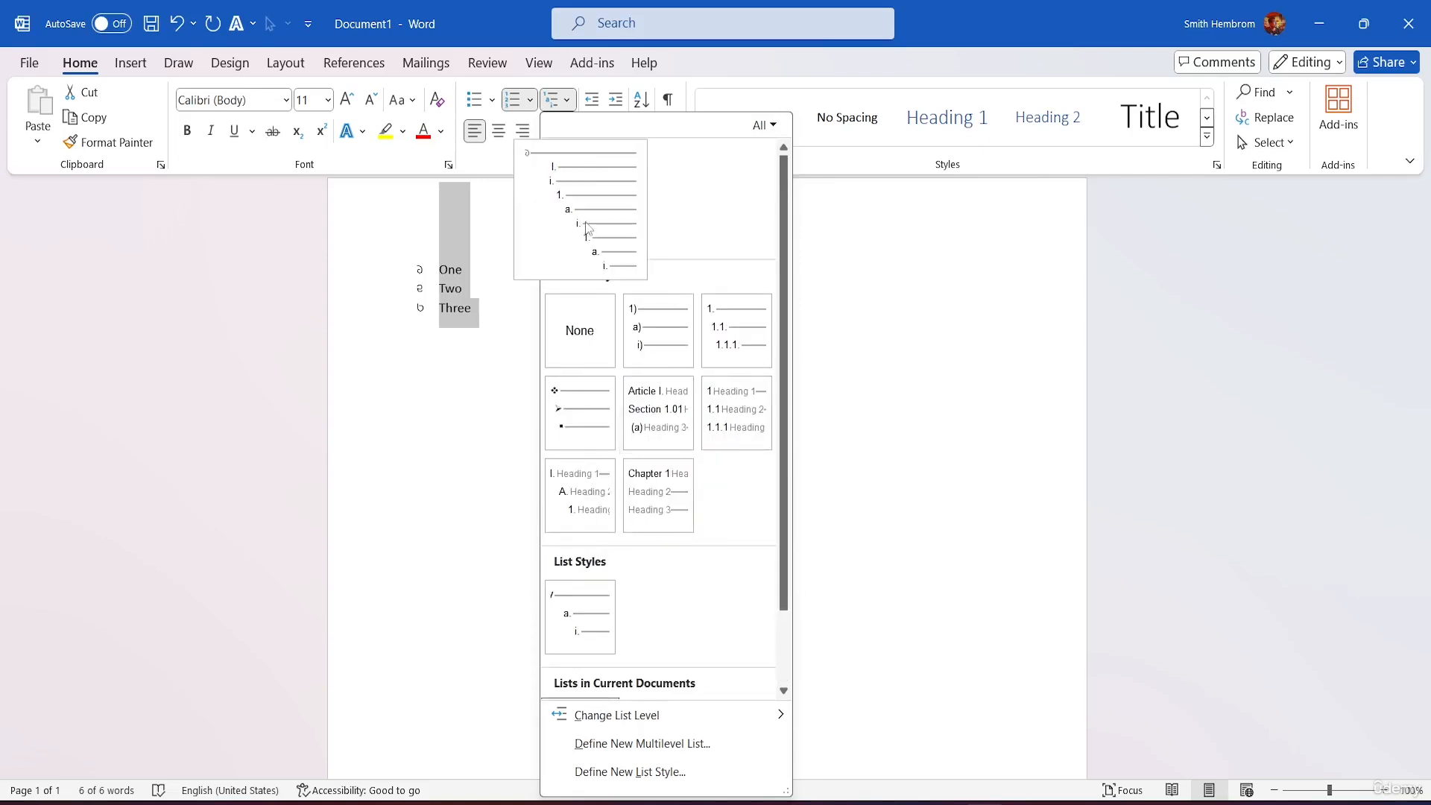
left_click(599, 203)
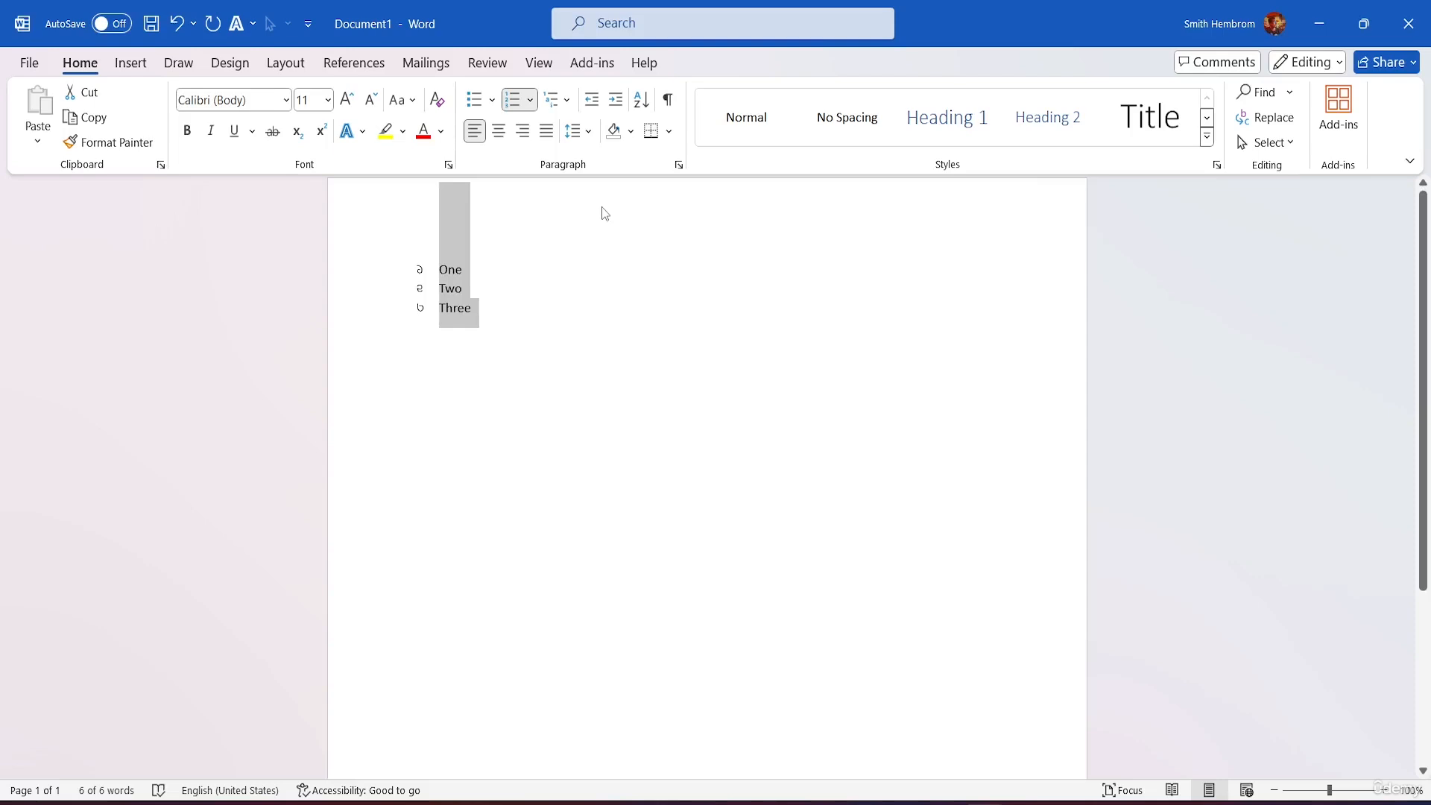
Step: Try the saved list style on One–Three, then switch it to the 1) a) i) library numbering
left_click(552, 99)
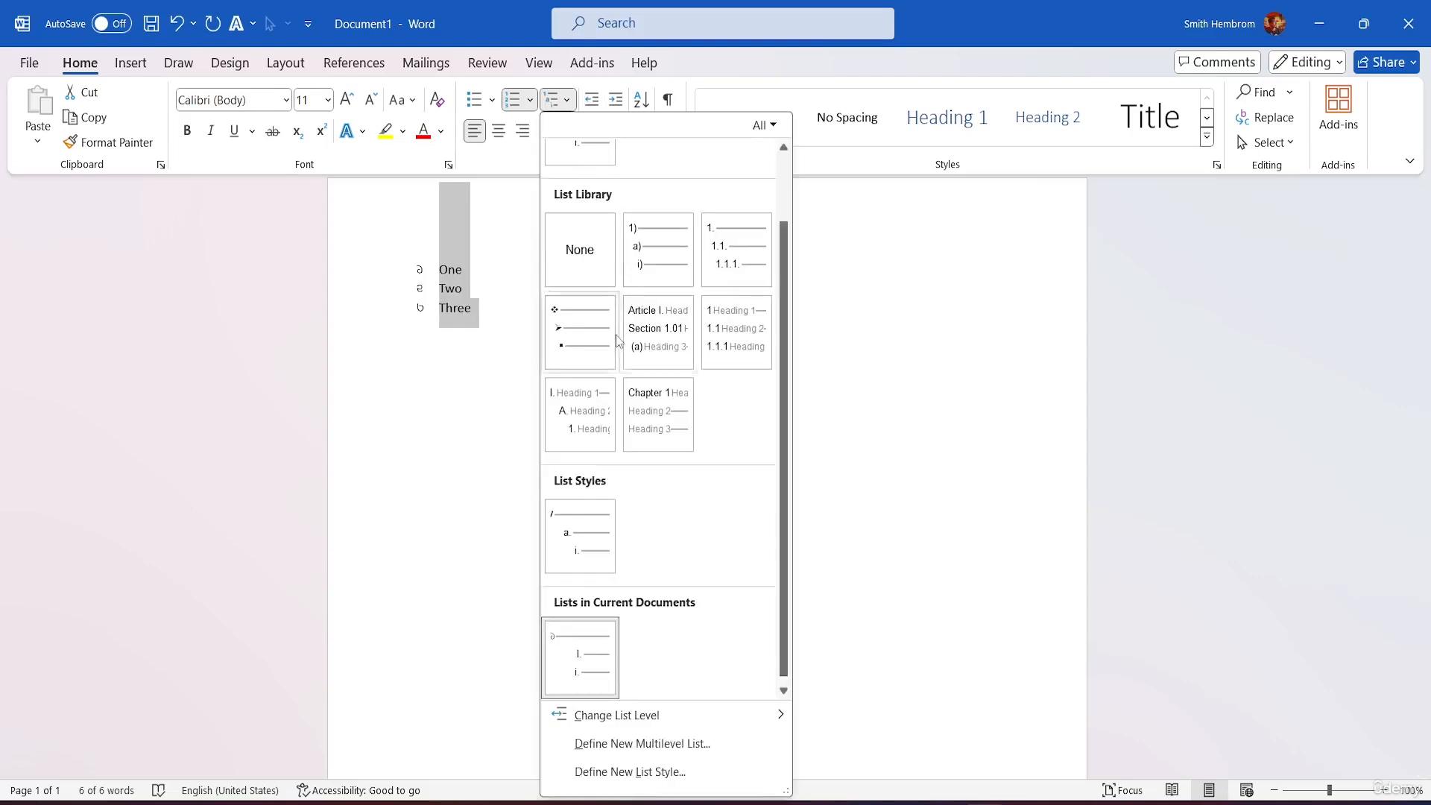
left_click(565, 506)
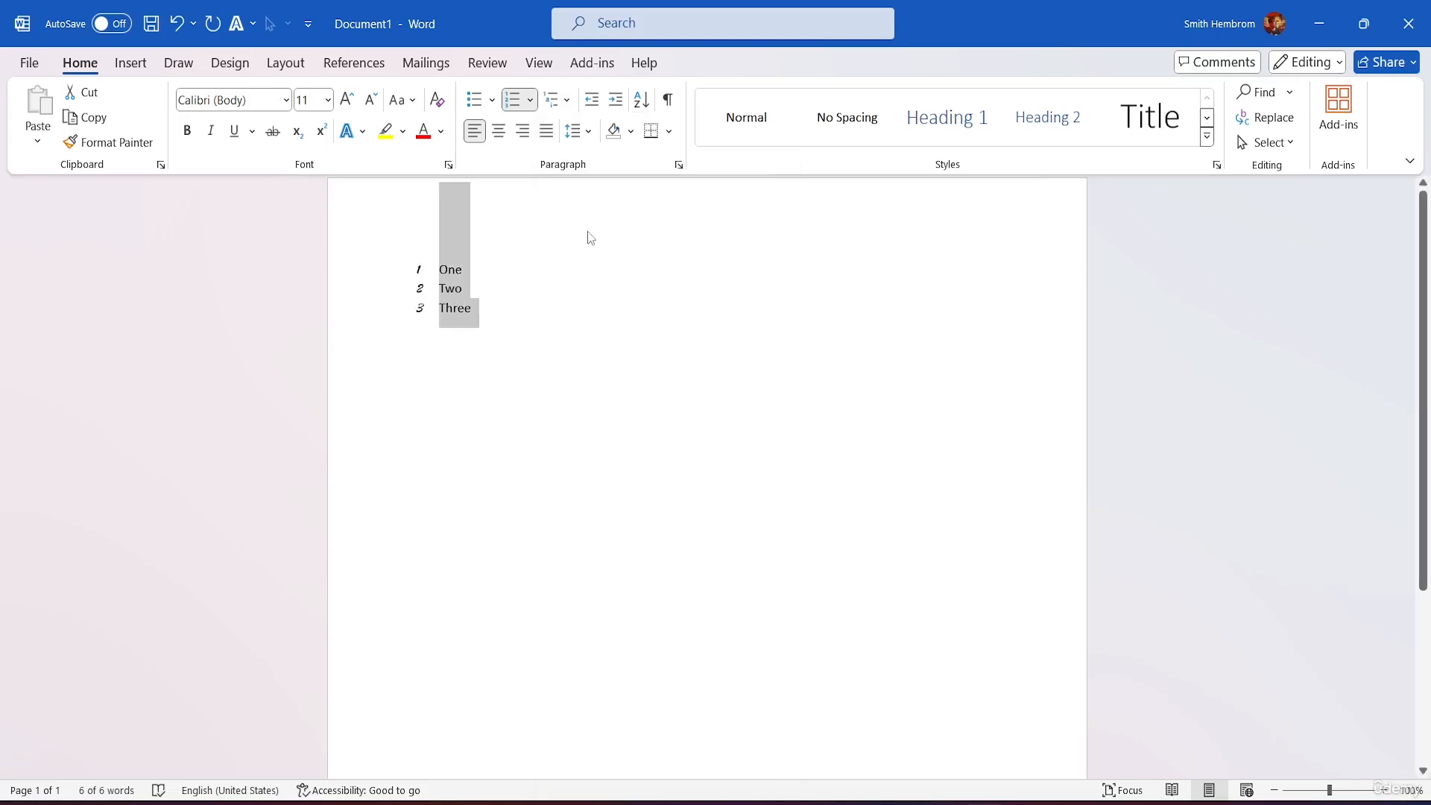
left_click(553, 110)
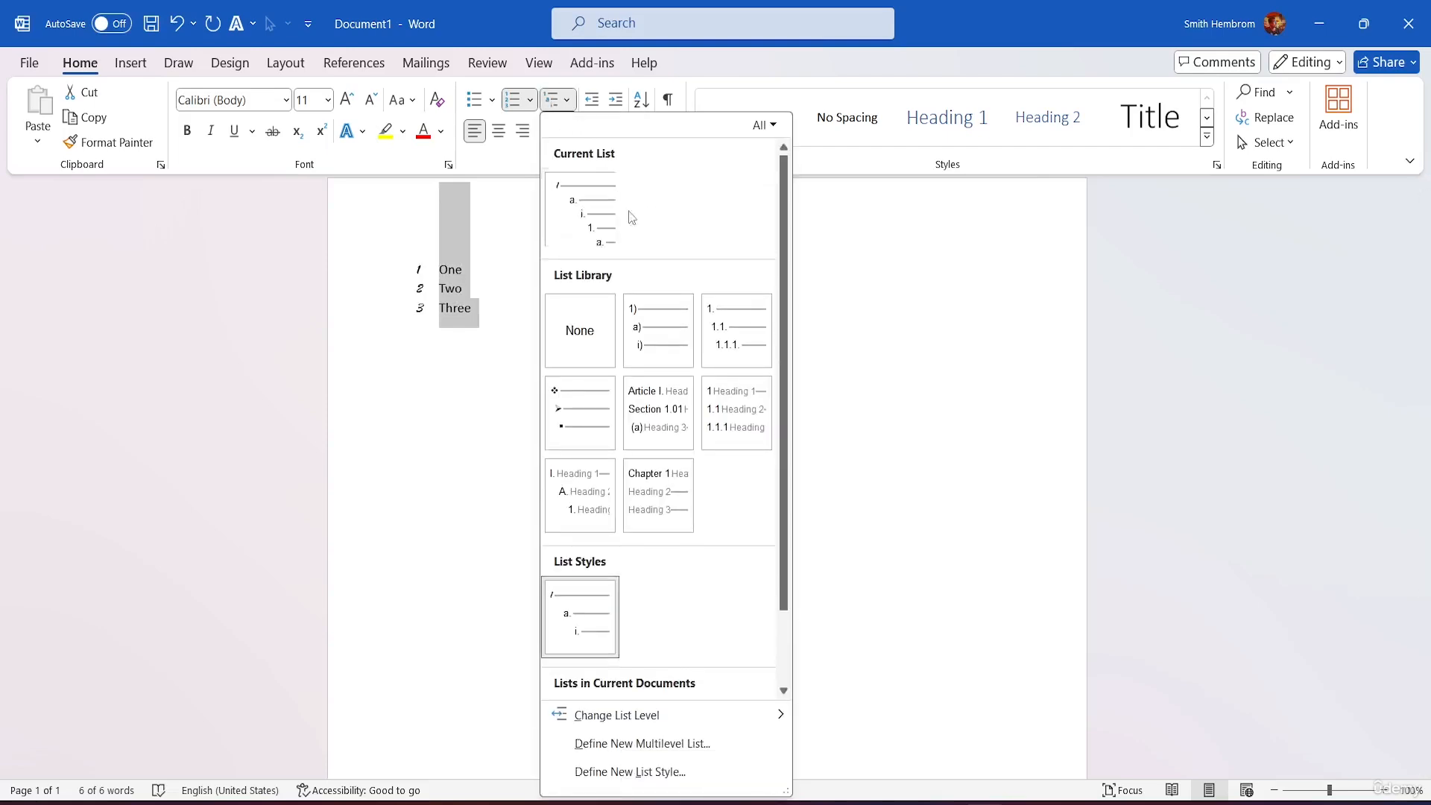
left_click(671, 340)
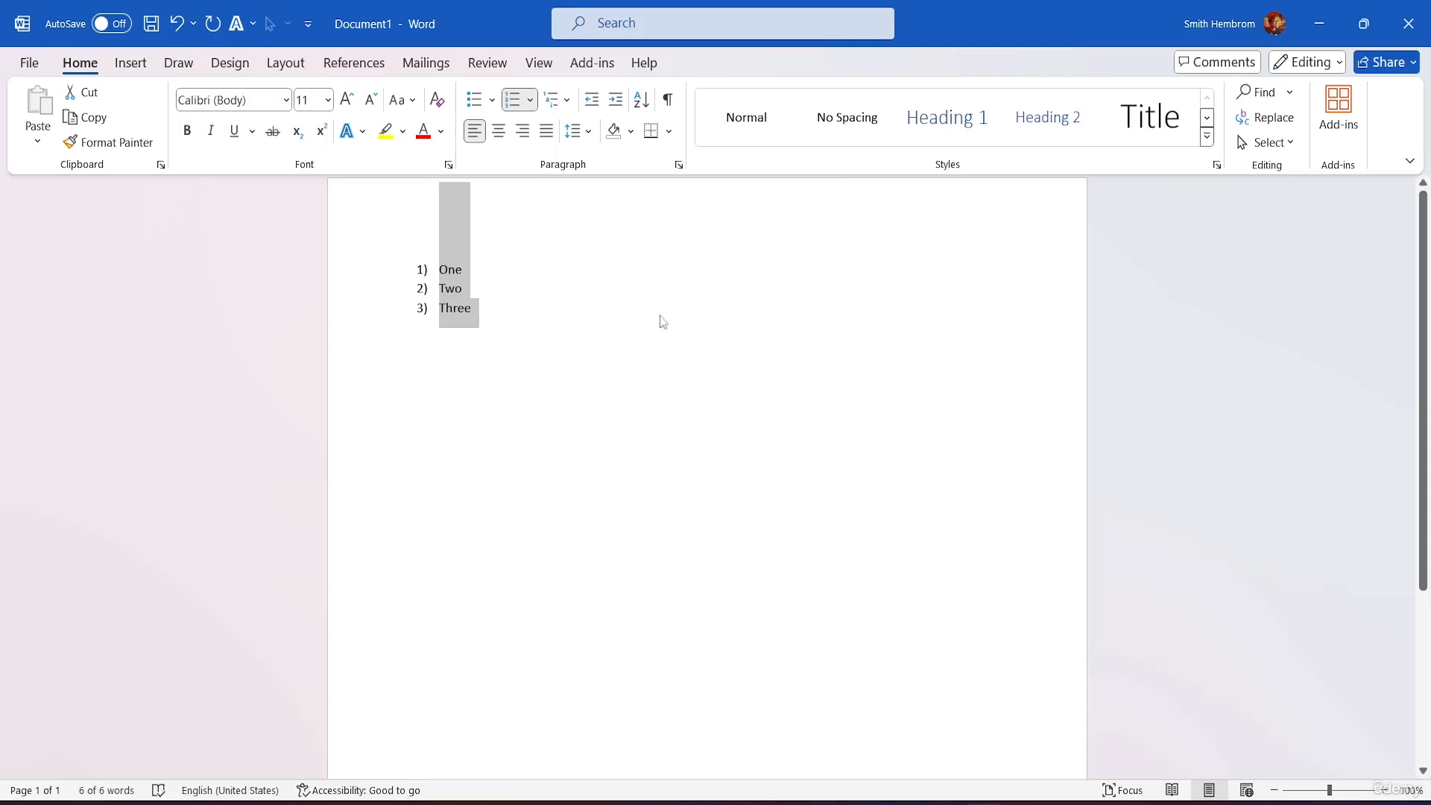